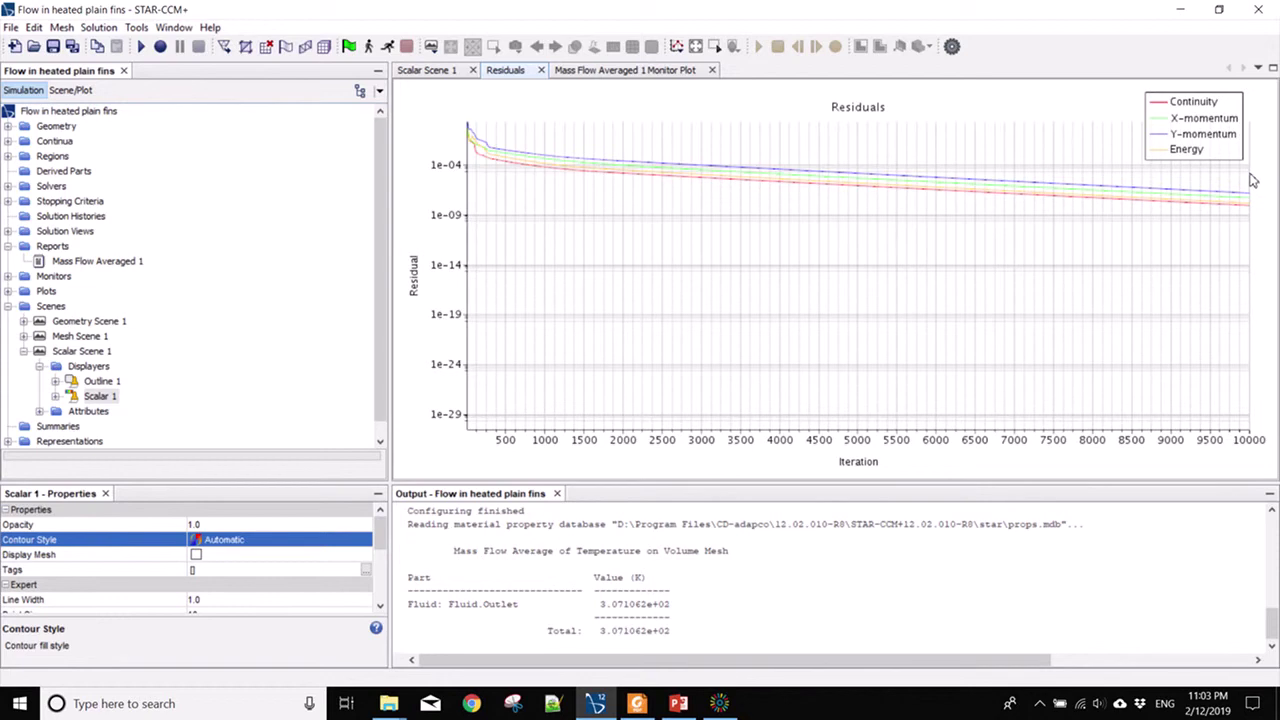
Examine the final iterations of the residuals plot, the Mass Flow Averaged 1 monitor plot and the matching report's properties.
{"action": "scroll", "coordinate": [1265, 192], "scroll_direction": "up", "scroll_amount": 10}
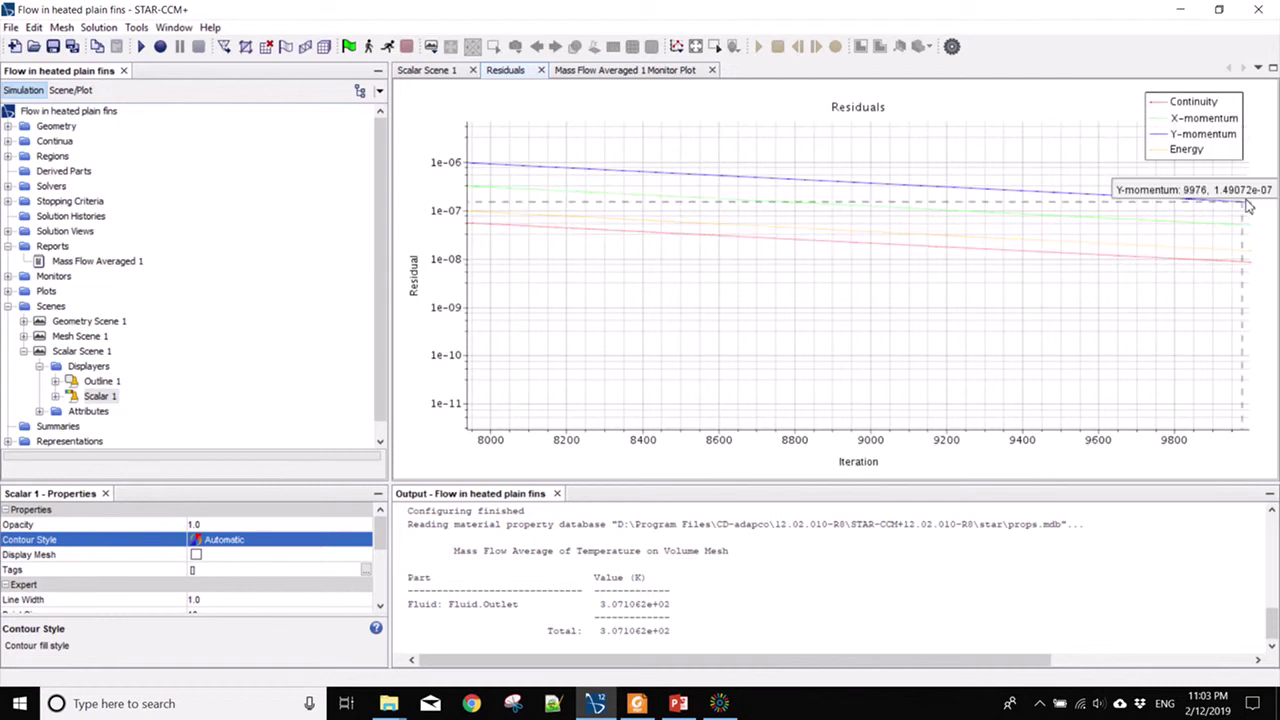
{"action": "mouse_move", "coordinate": [1250, 230]}
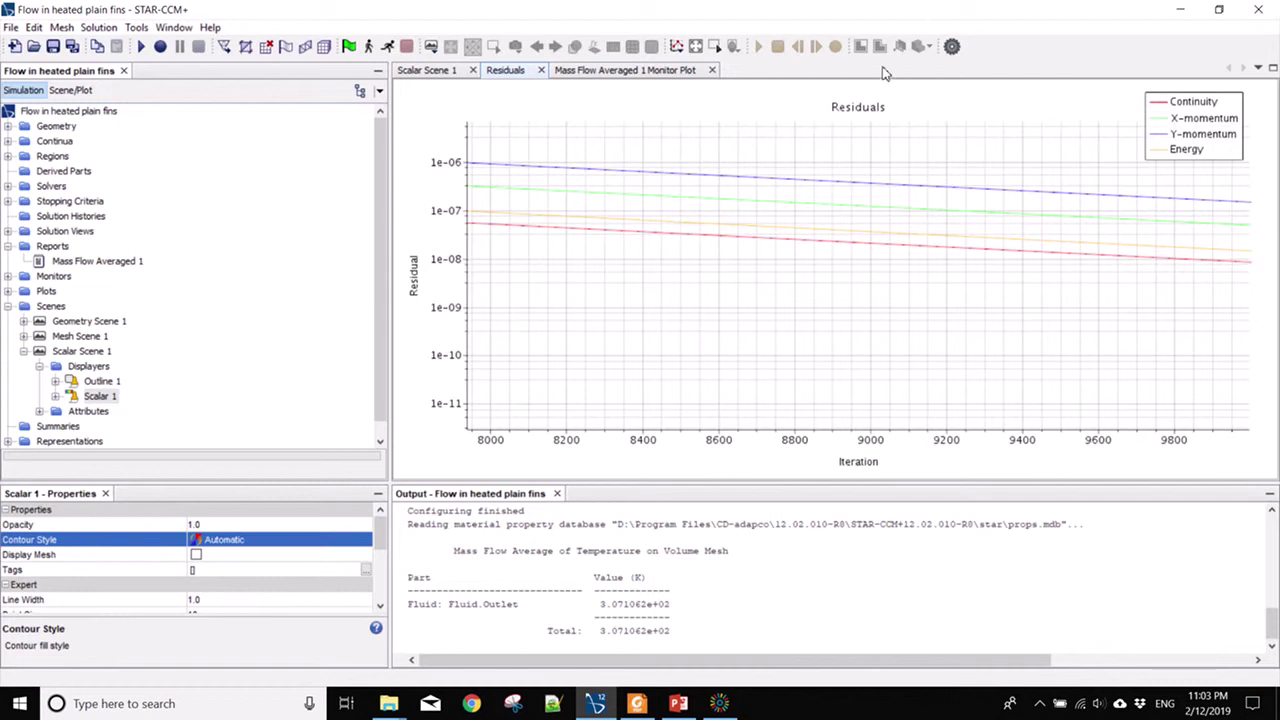
{"action": "left_click", "coordinate": [656, 78]}
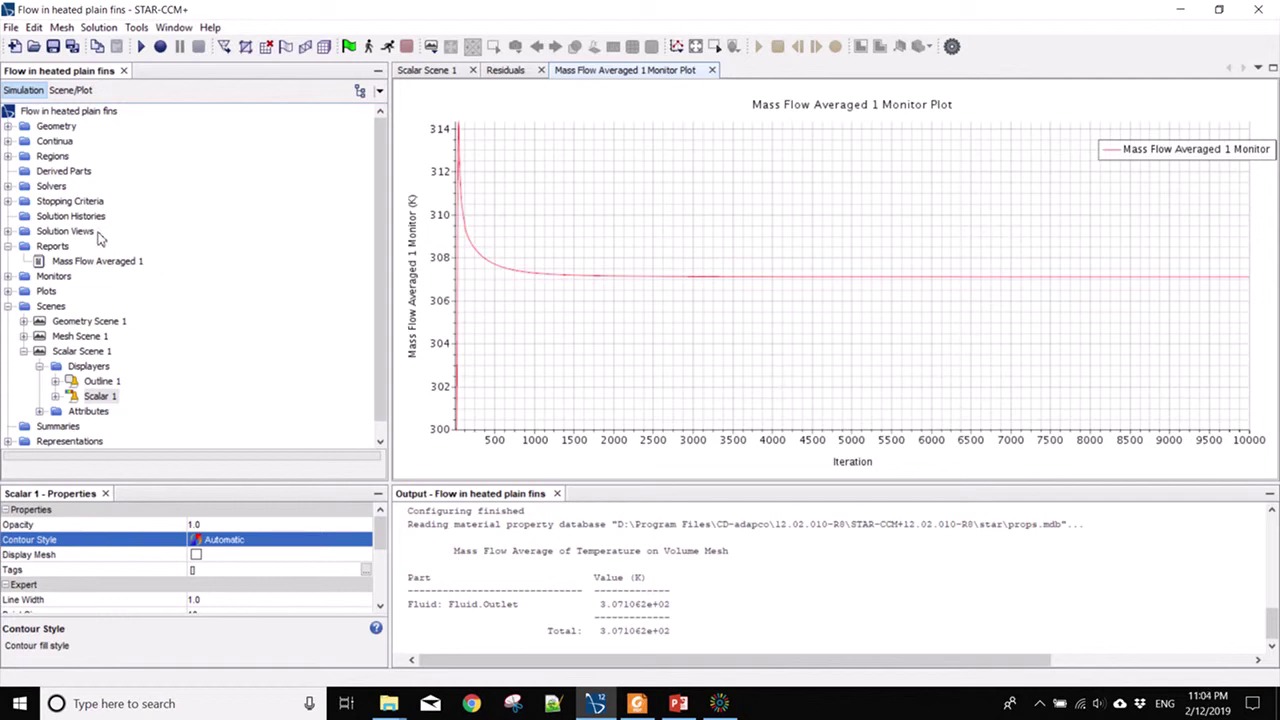
{"action": "left_click", "coordinate": [68, 262]}
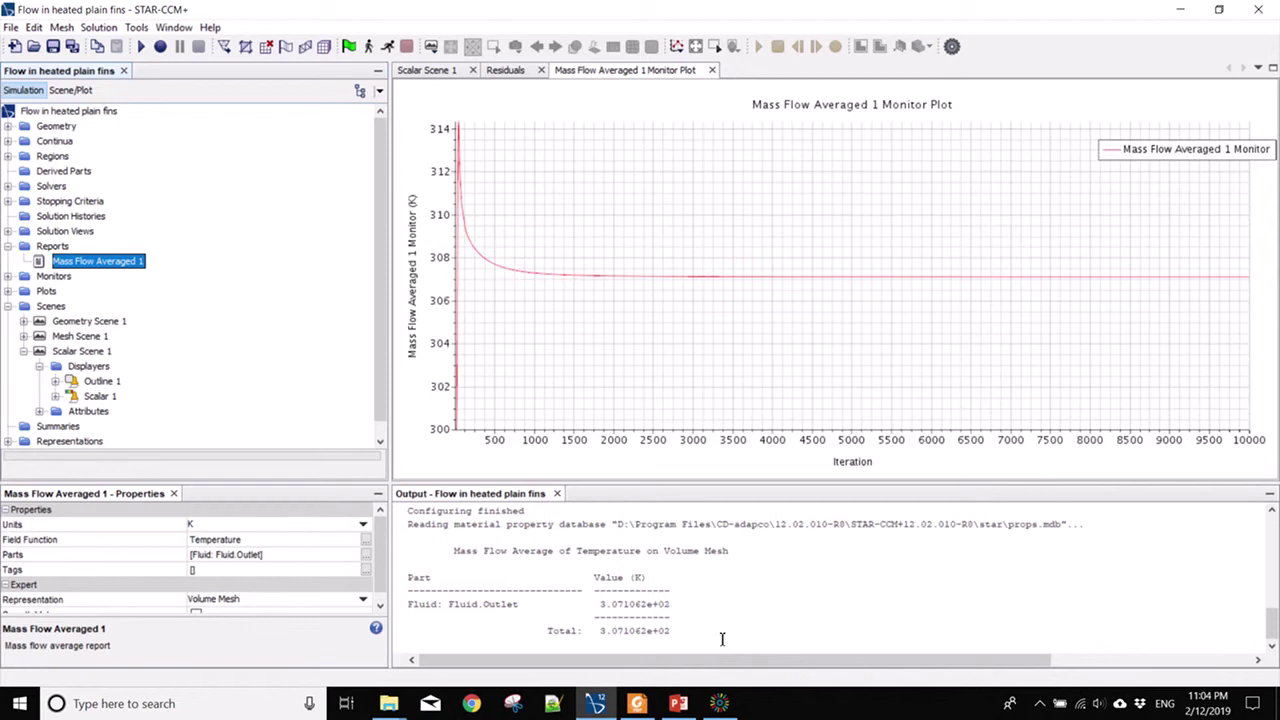
Show the temperature scalar scene and set the Scalar 1 displayer's contour style to Smooth Filled.
{"action": "left_click", "coordinate": [427, 71]}
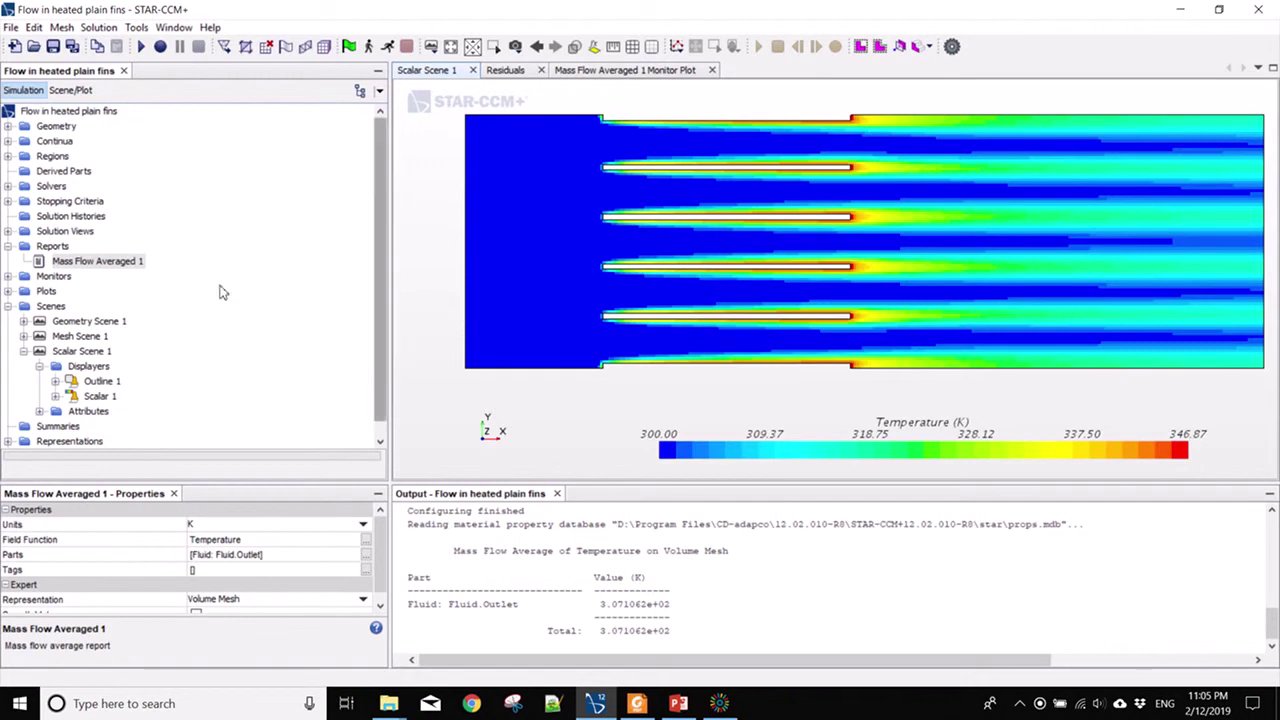
{"action": "left_click", "coordinate": [100, 398]}
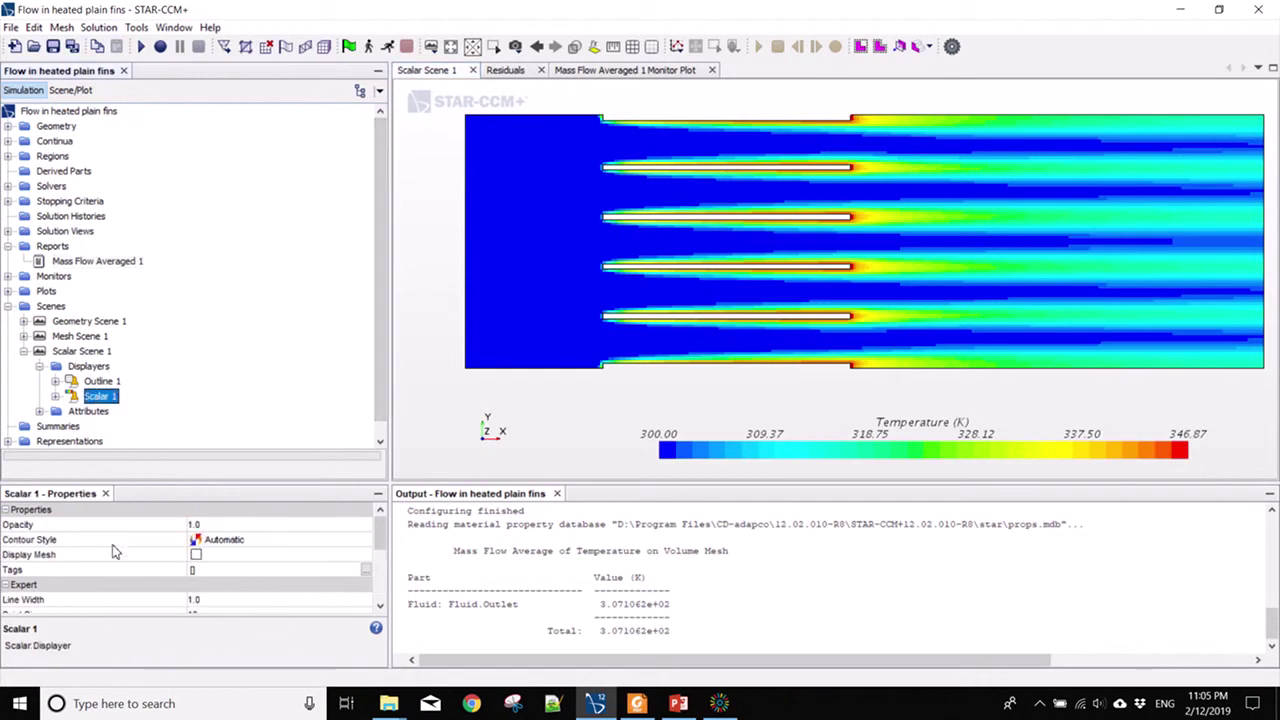
{"action": "left_click", "coordinate": [362, 540]}
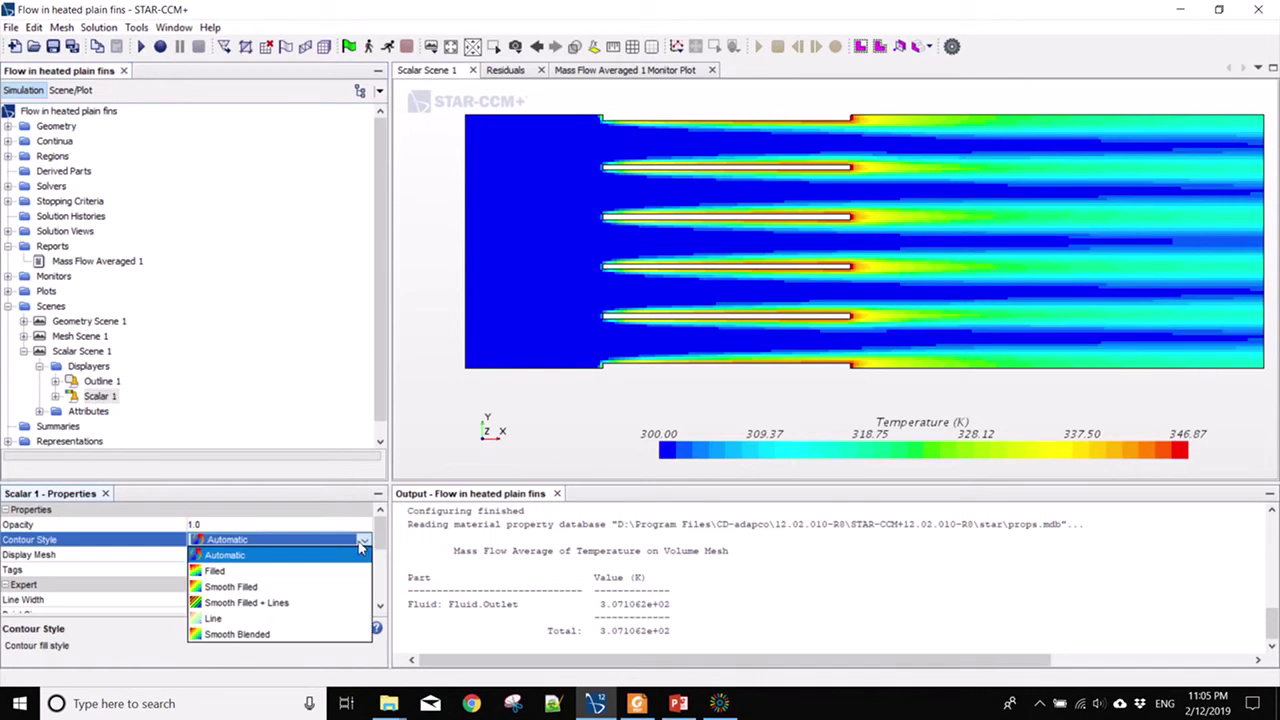
{"action": "left_click", "coordinate": [288, 586]}
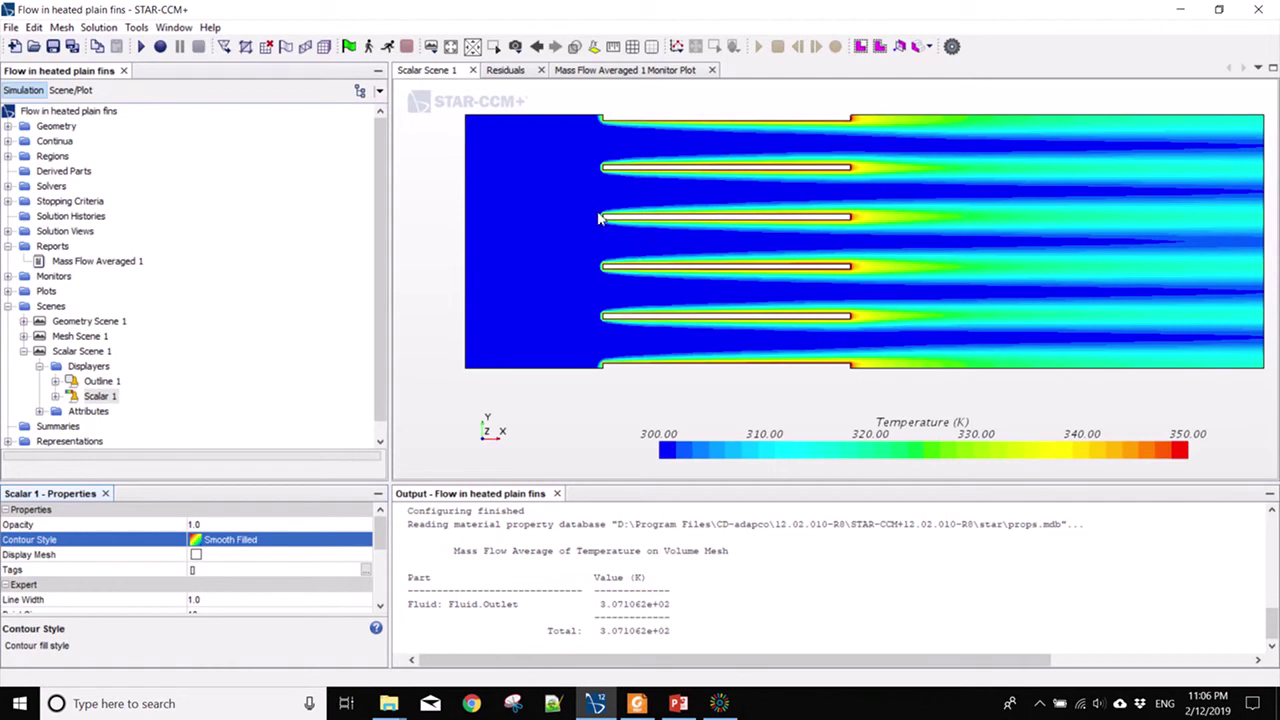
Start a new line probe derived part and set the Y coordinate of its Point 1 to 54.0 mm.
{"action": "left_click", "coordinate": [72, 176]}
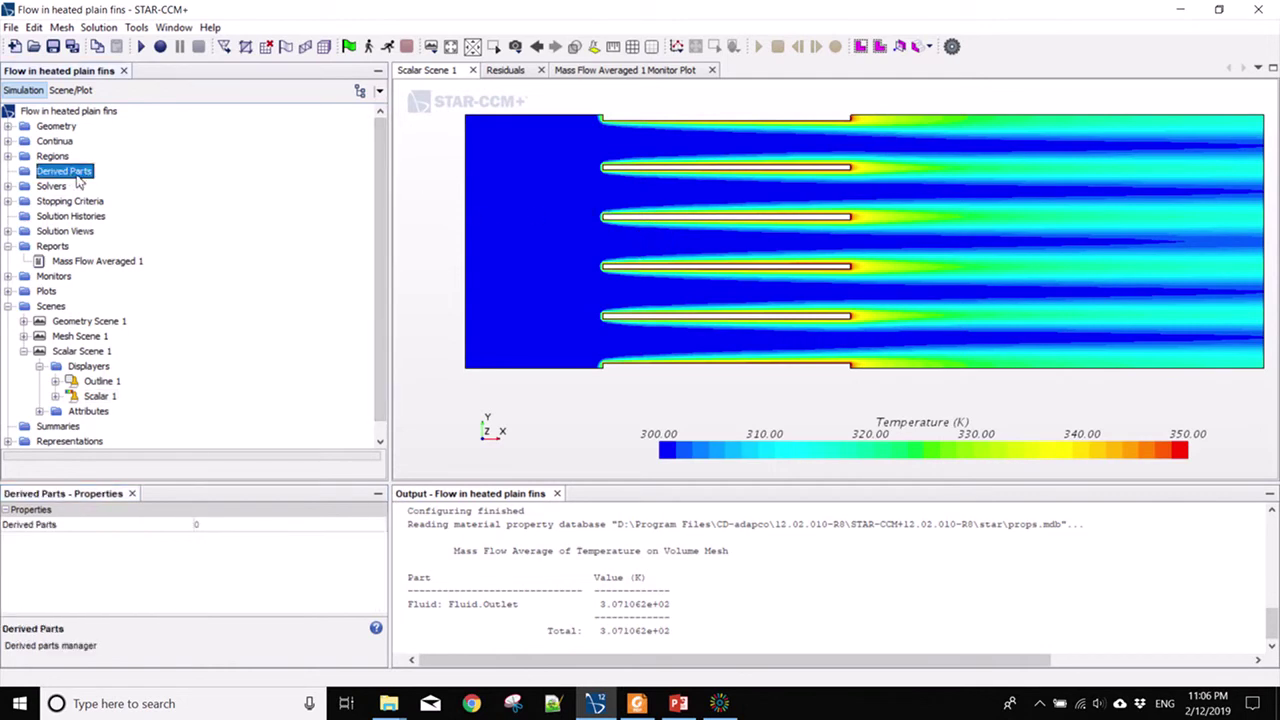
{"action": "right_click", "coordinate": [79, 179]}
{"action": "mouse_move", "coordinate": [160, 187]}
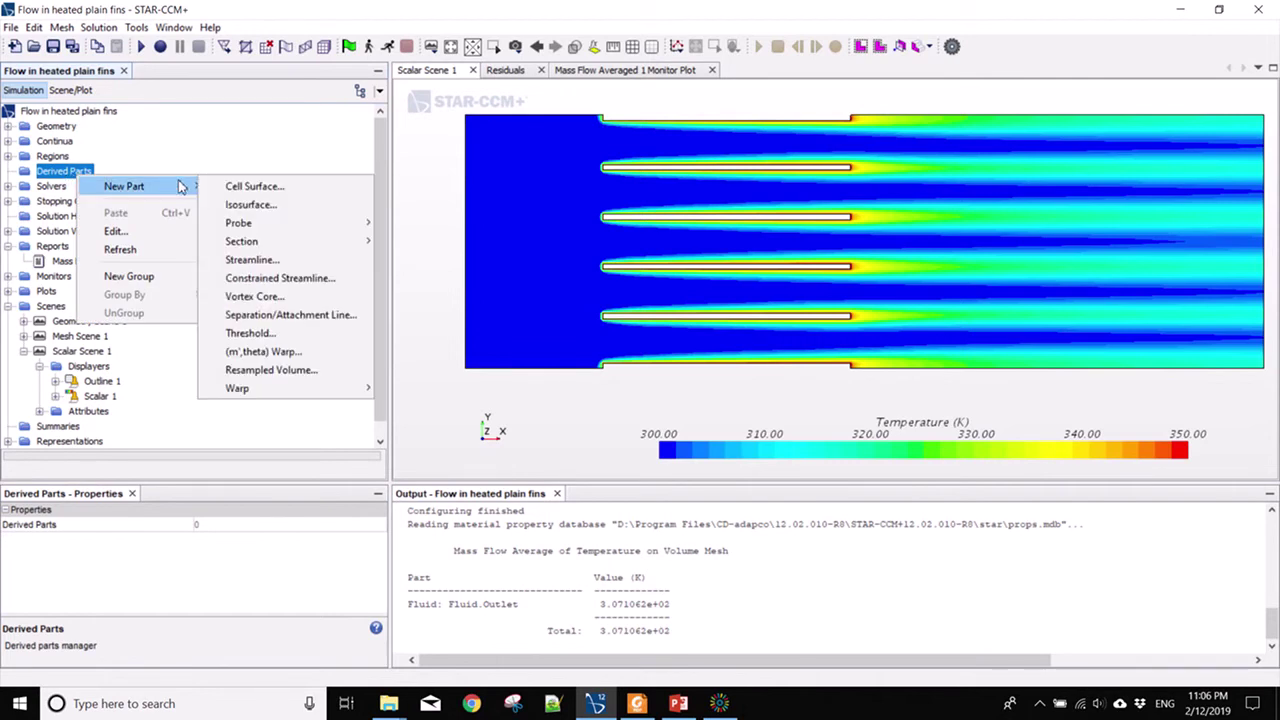
{"action": "mouse_move", "coordinate": [347, 227]}
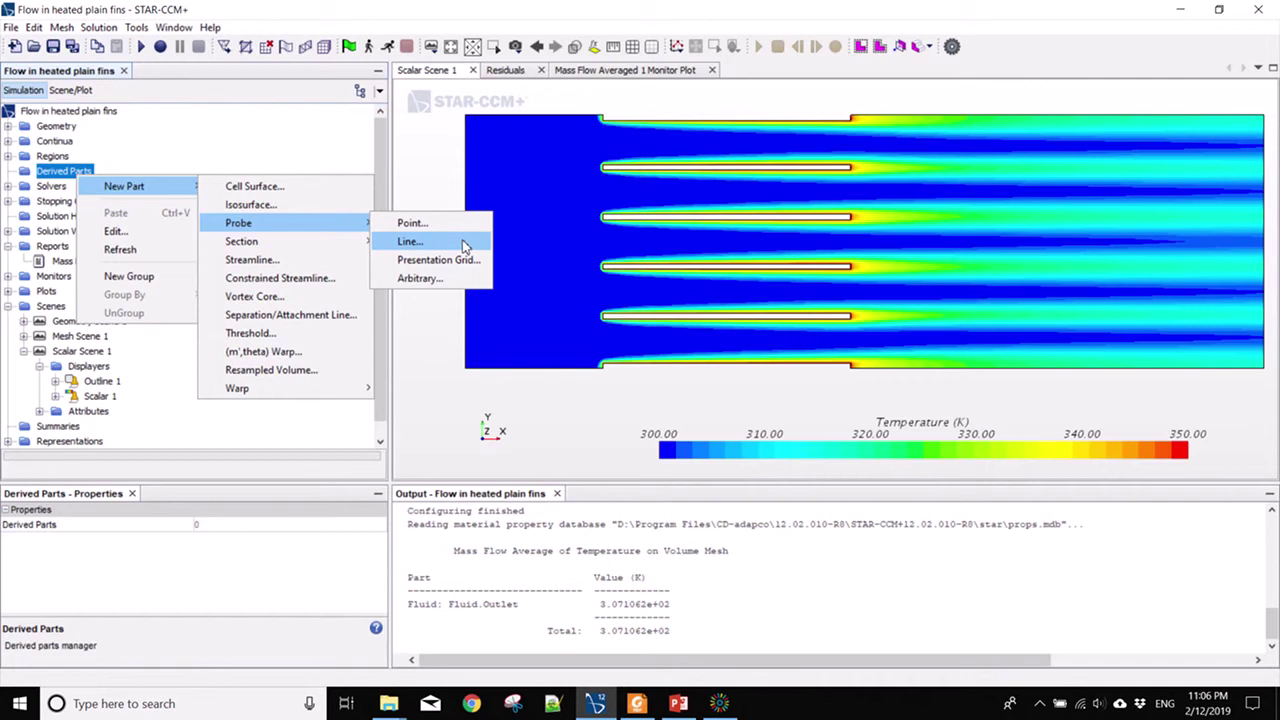
{"action": "left_click", "coordinate": [410, 242]}
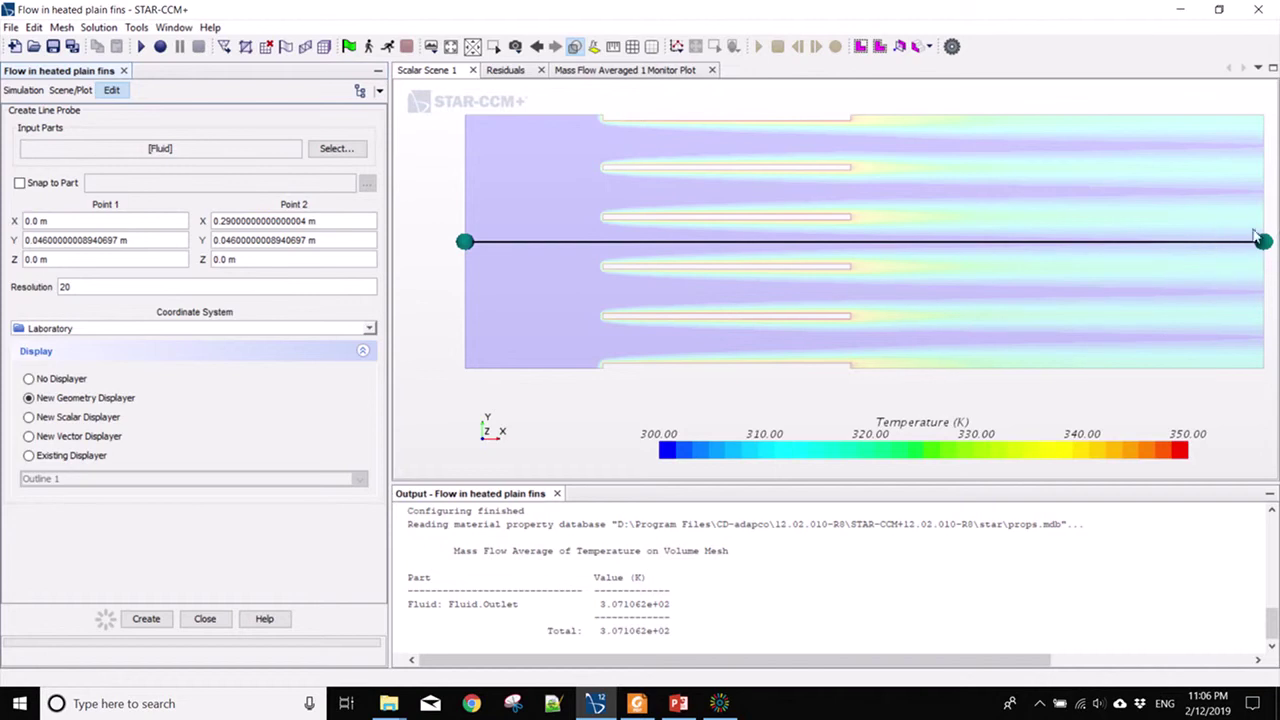
{"action": "triple_click", "coordinate": [62, 222]}
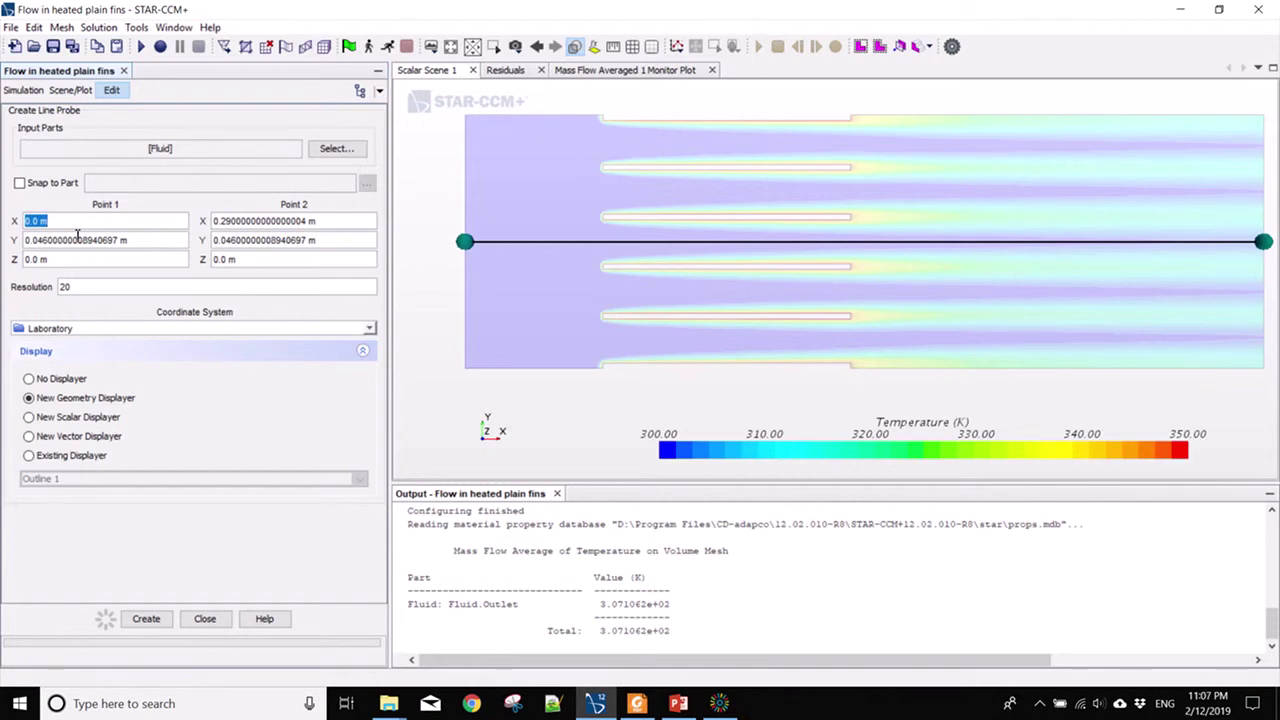
{"action": "triple_click", "coordinate": [133, 240]}
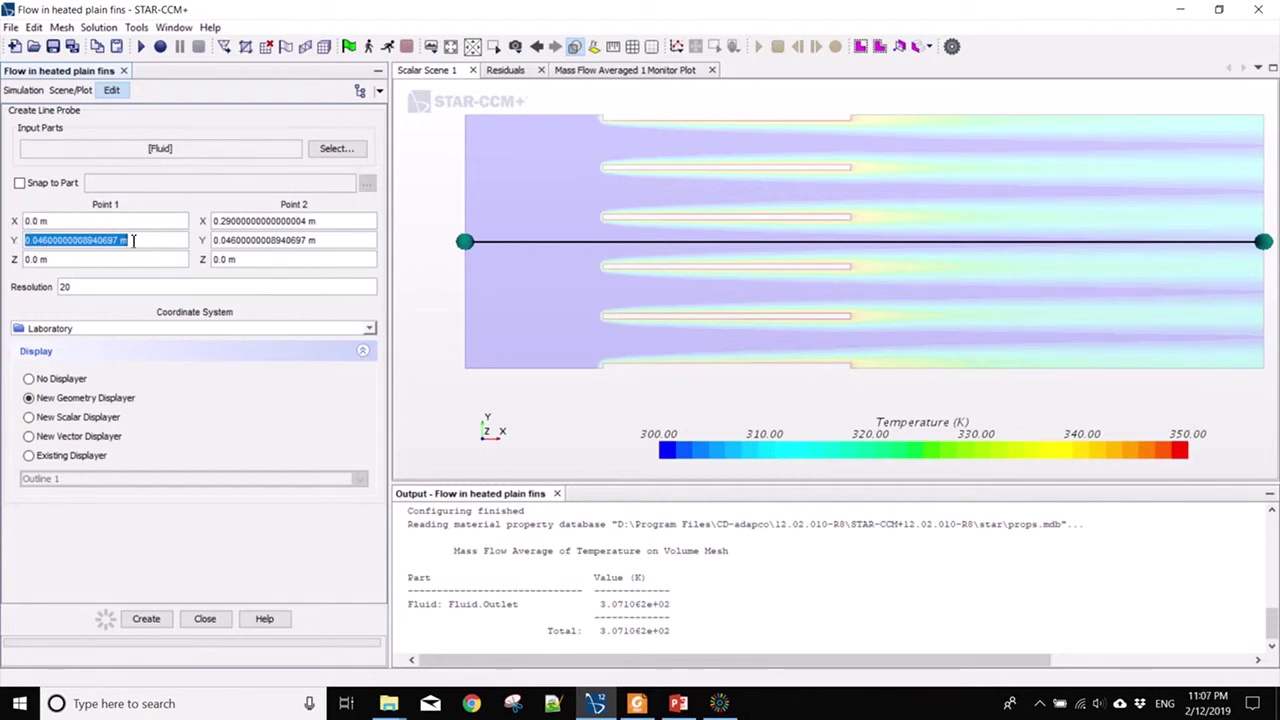
{"action": "type", "text": "54.0"}
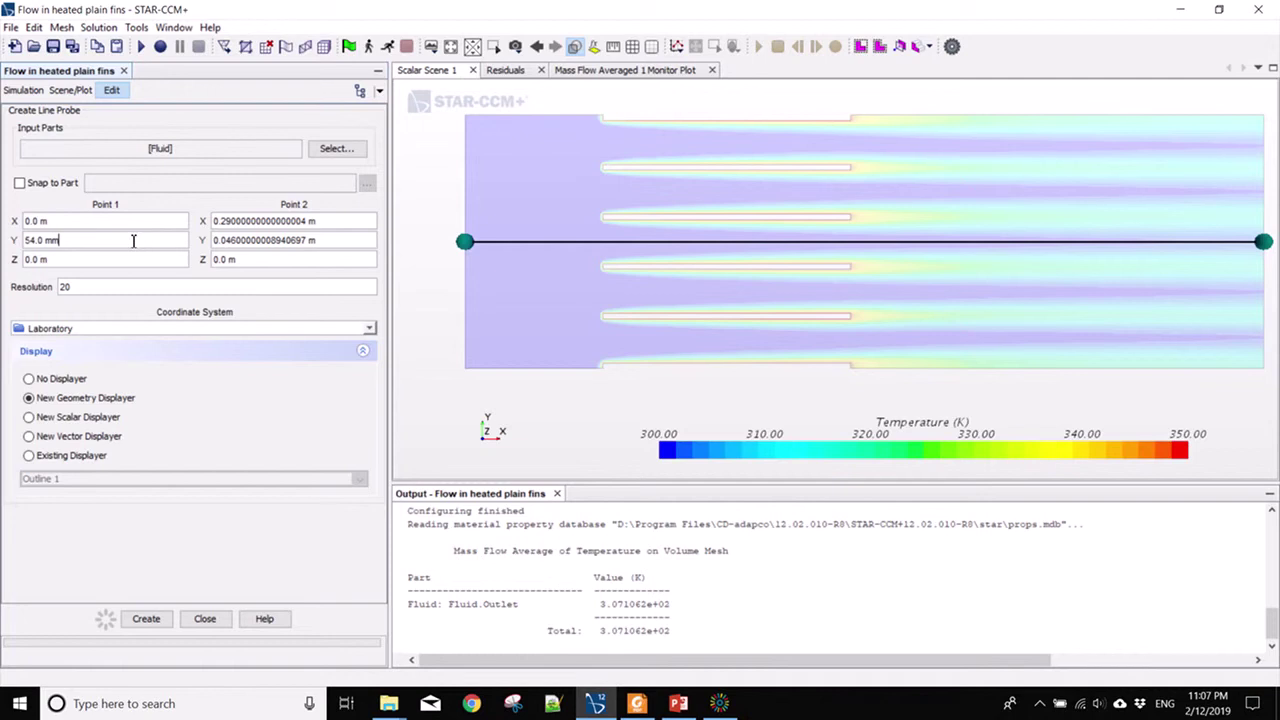
{"action": "key", "text": "Return"}
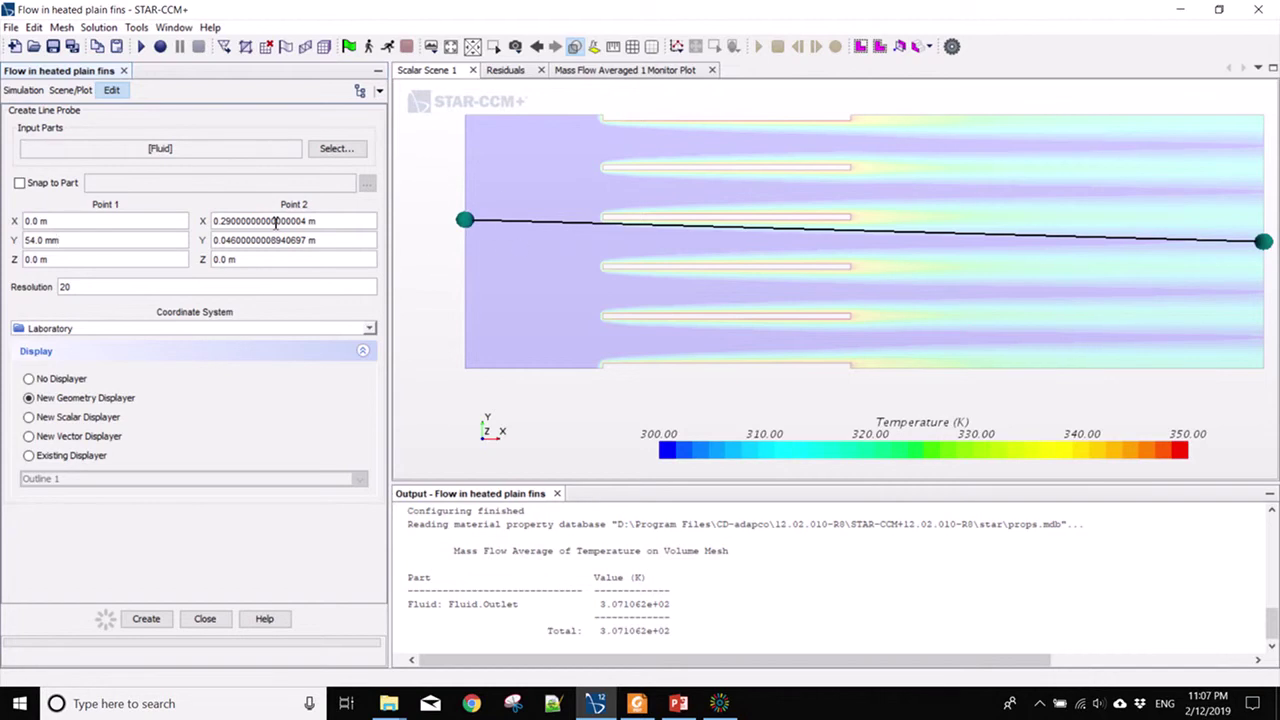
Set Point 2 of the line probe to X 290.0 mm and Y 54.0 mm.
{"action": "triple_click", "coordinate": [319, 222]}
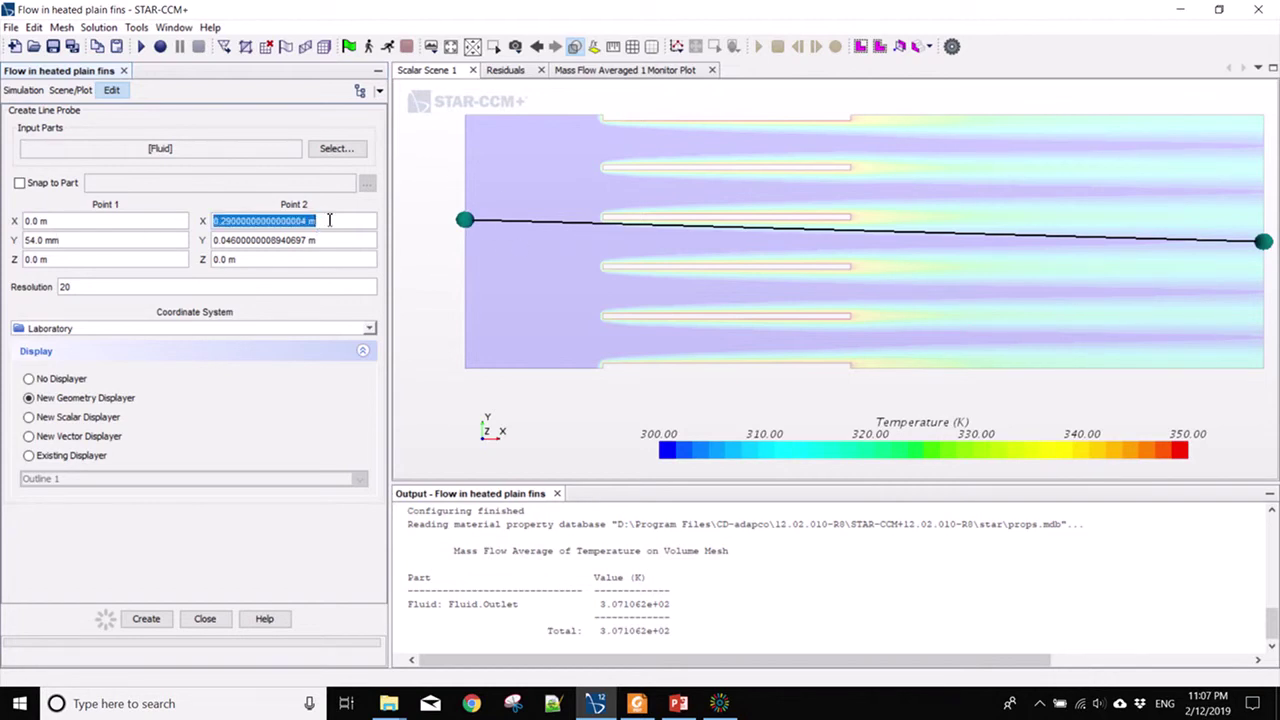
{"action": "type", "text": "290.0"}
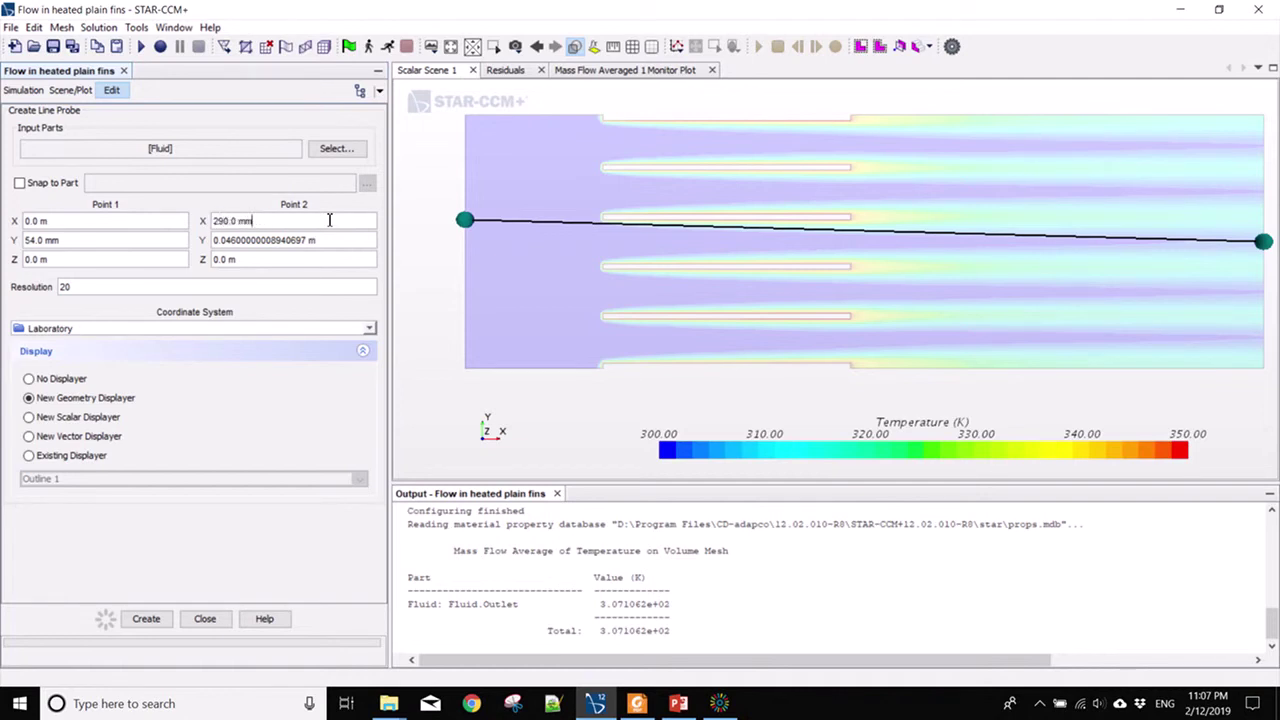
{"action": "triple_click", "coordinate": [320, 242]}
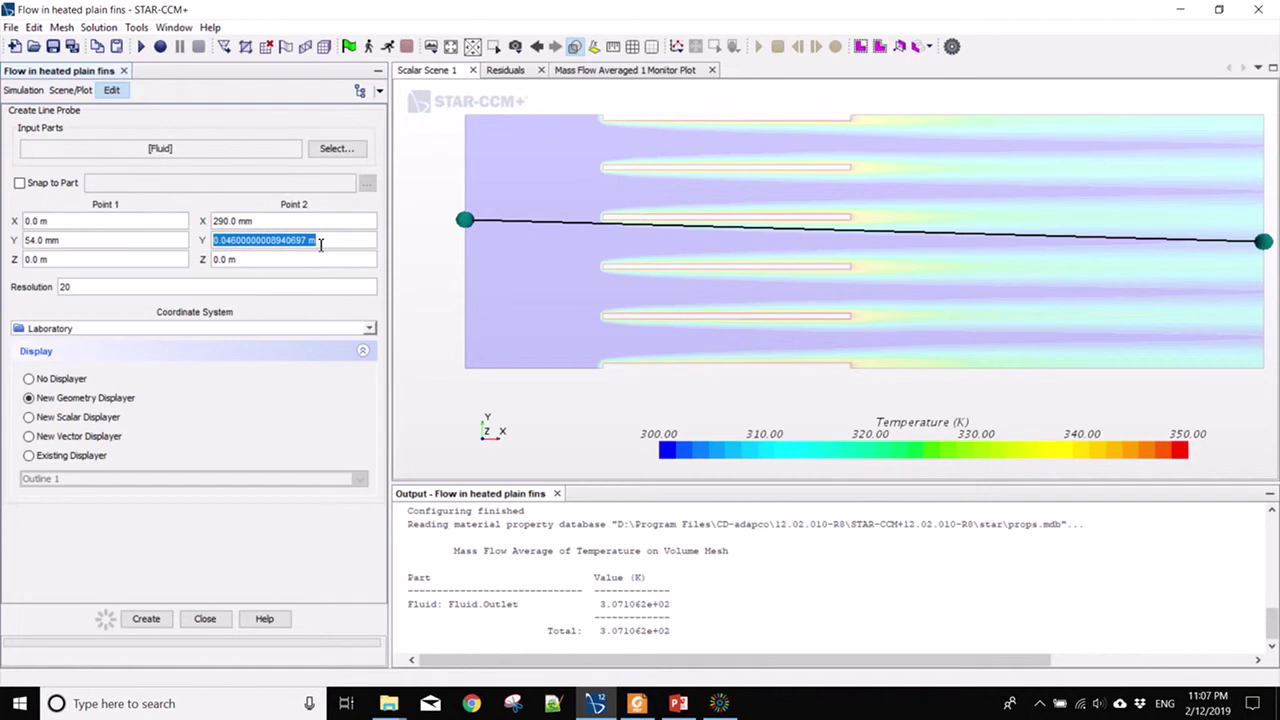
{"action": "type", "text": "54.0"}
{"action": "key", "text": "Return"}
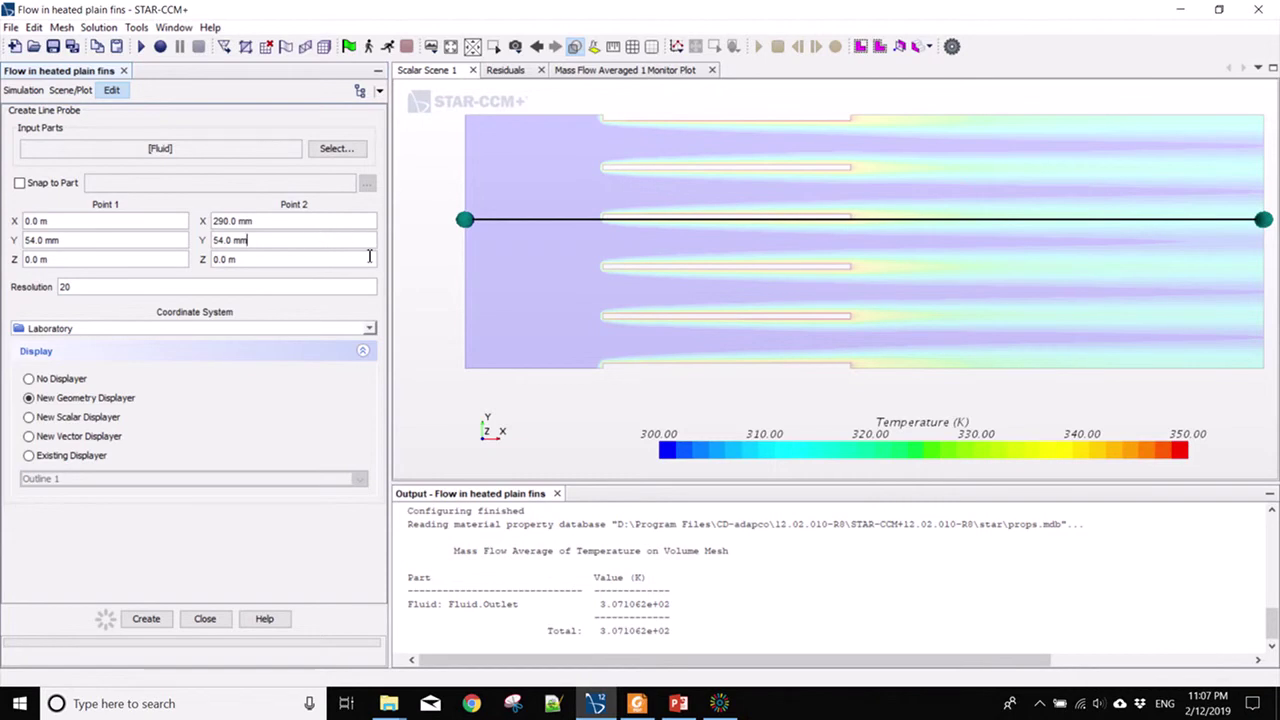
Create the line probe with a resolution of 50 and No Displayer, and close its creation form.
{"action": "double_click", "coordinate": [65, 288]}
{"action": "left_click", "coordinate": [29, 380]}
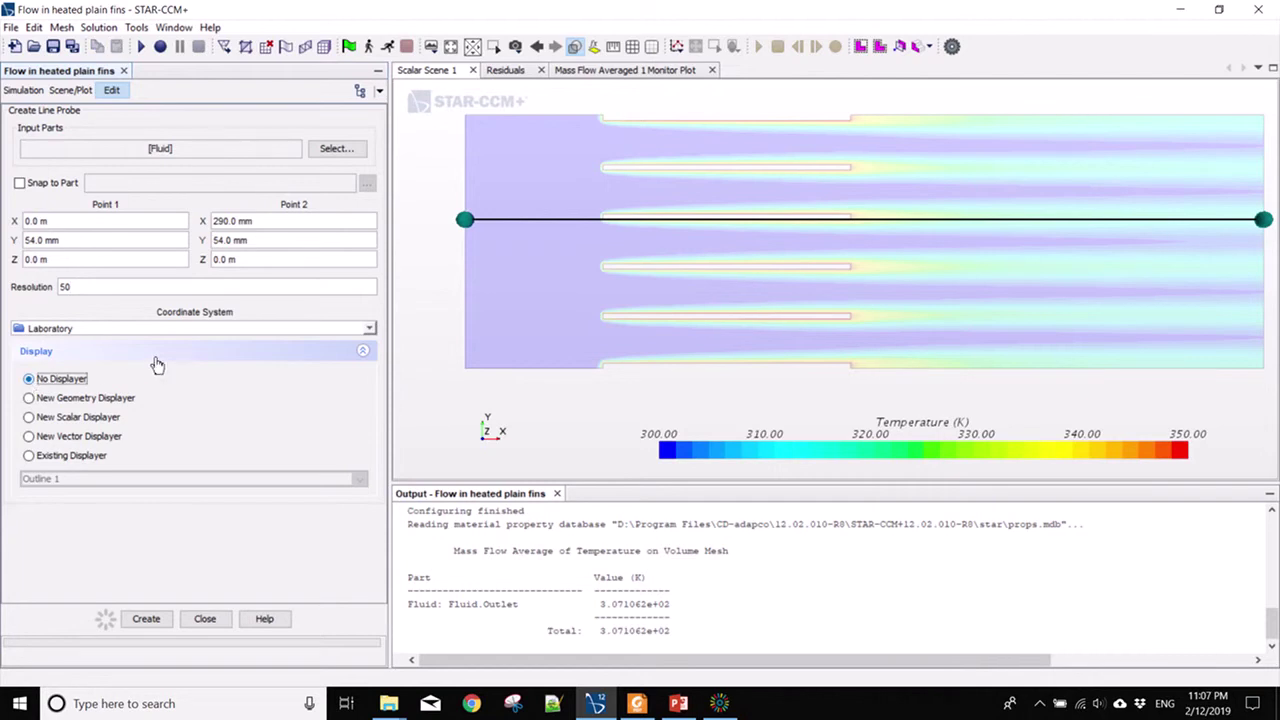
{"action": "left_click", "coordinate": [146, 620]}
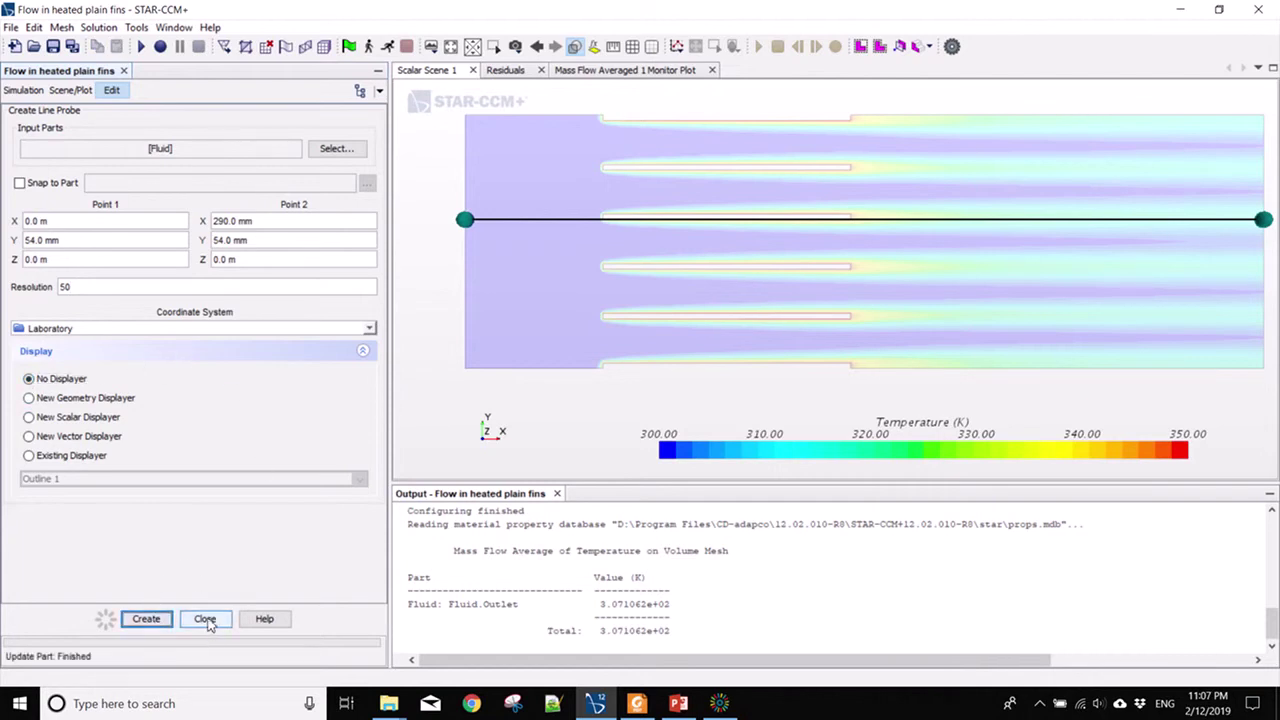
{"action": "left_click", "coordinate": [206, 619]}
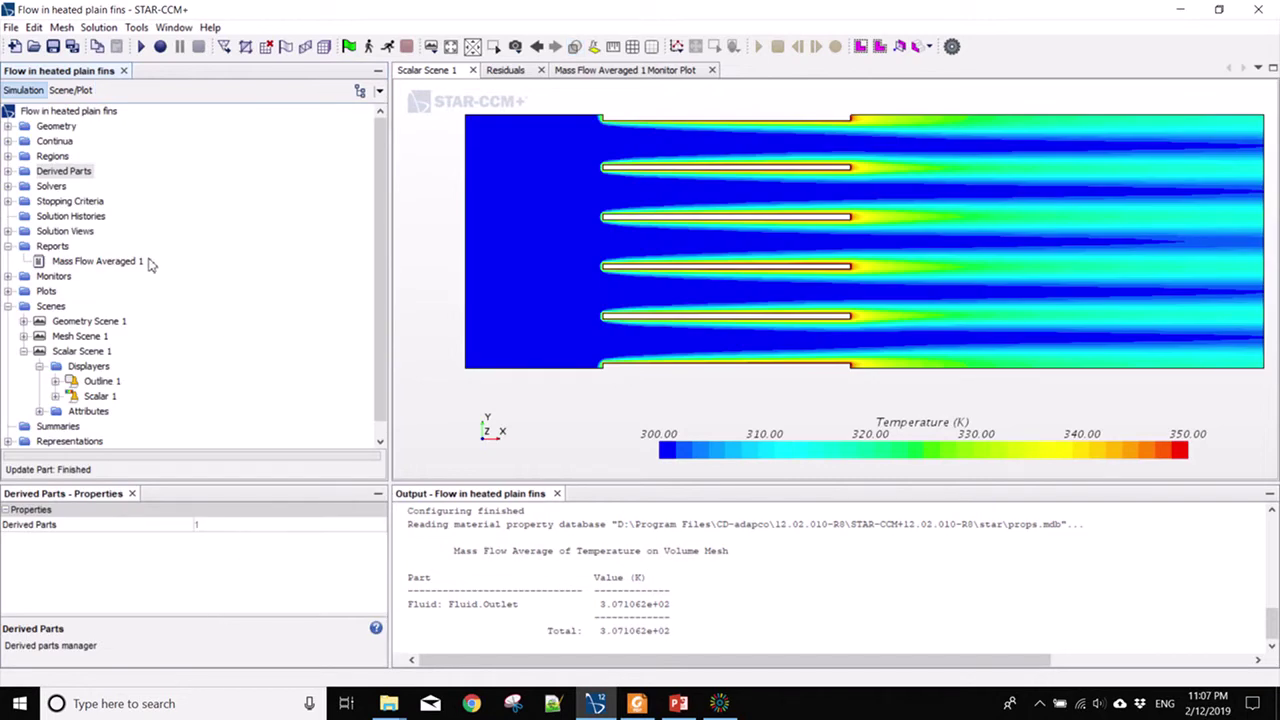
Create a new XY plot in the simulation's plots.
{"action": "left_click", "coordinate": [45, 291]}
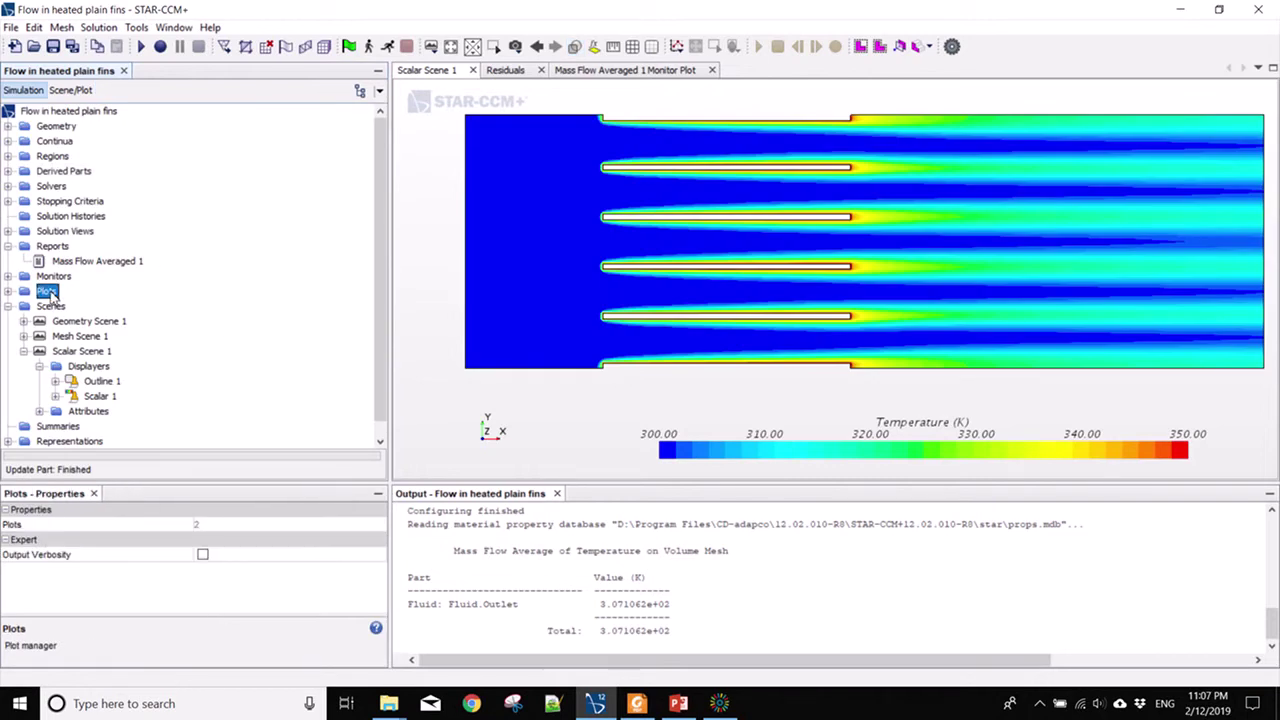
{"action": "right_click", "coordinate": [52, 295]}
{"action": "mouse_move", "coordinate": [176, 309]}
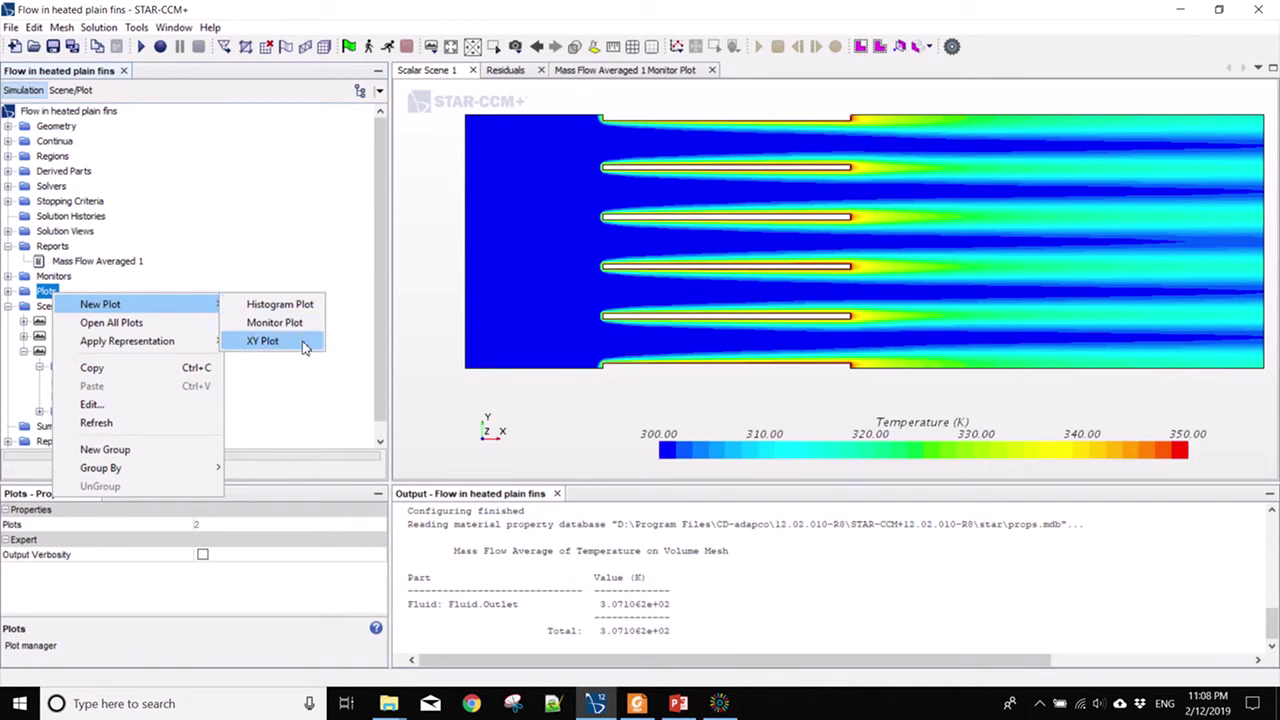
{"action": "left_click", "coordinate": [262, 341]}
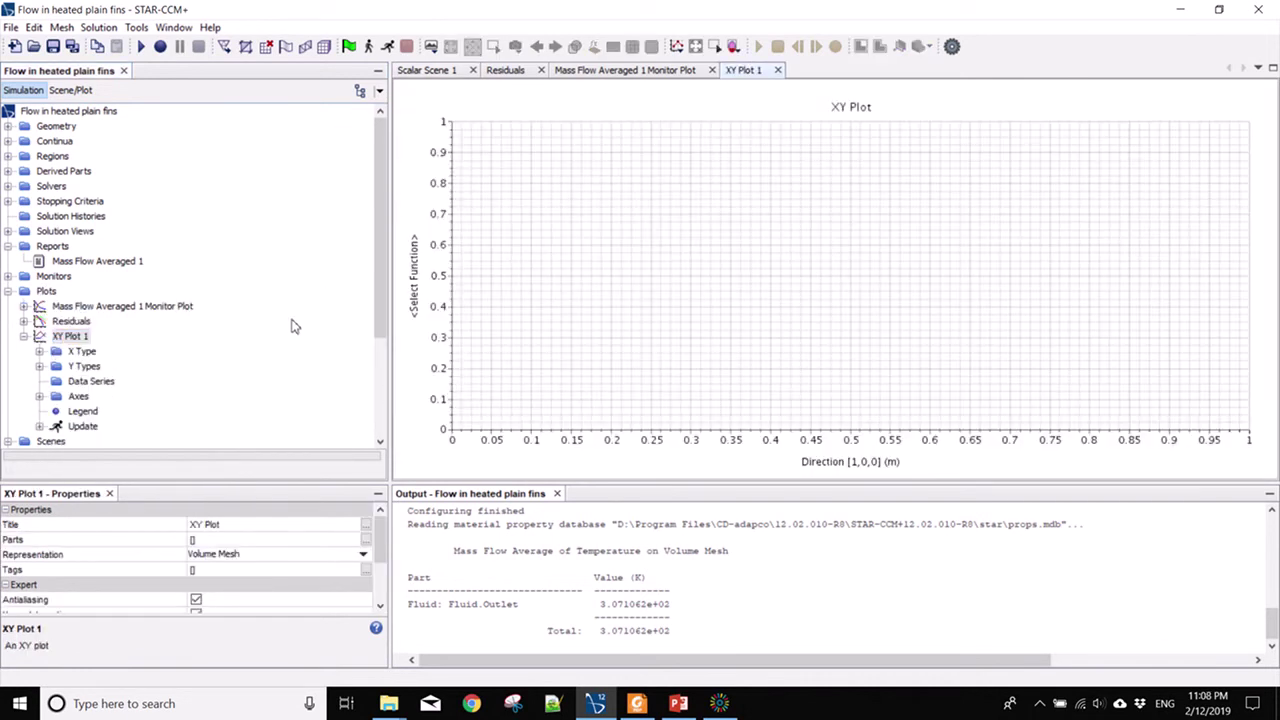
Assign the Line Probe derived part as the input part of XY Plot 1.
{"action": "left_click", "coordinate": [70, 338]}
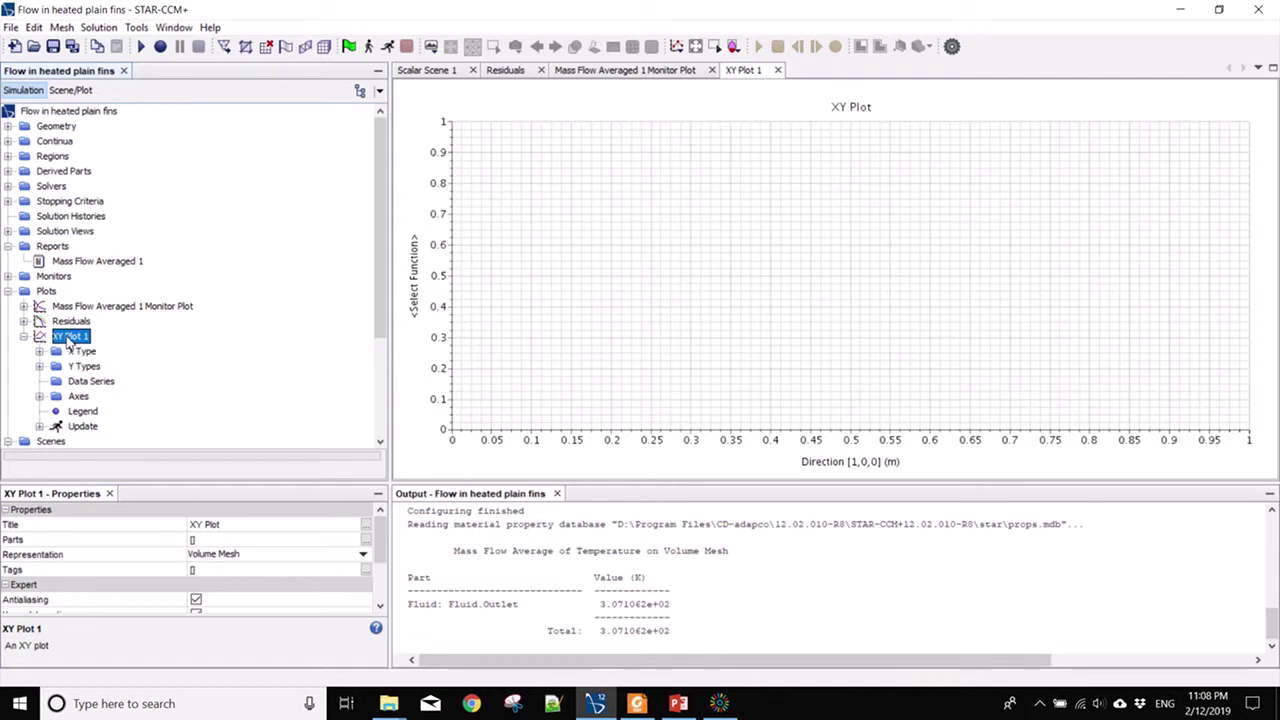
{"action": "left_click", "coordinate": [367, 540]}
{"action": "left_click", "coordinate": [675, 267]}
{"action": "left_click", "coordinate": [740, 282]}
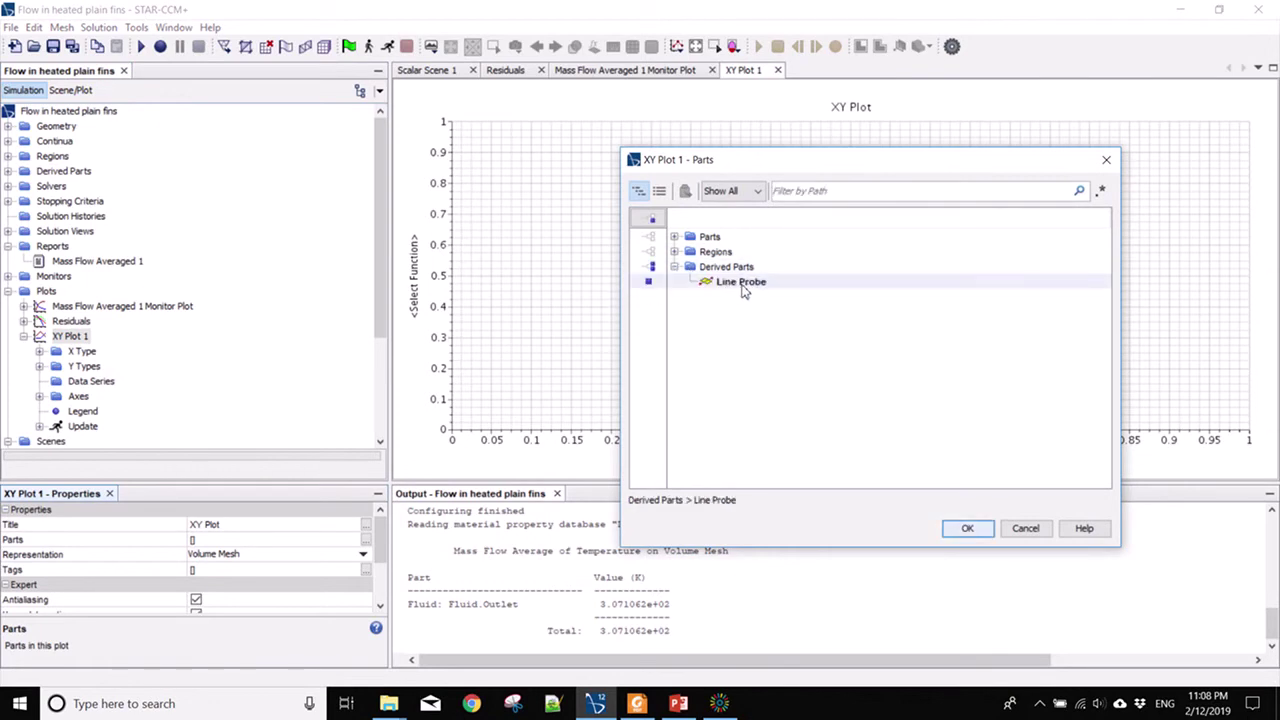
{"action": "left_click", "coordinate": [967, 529]}
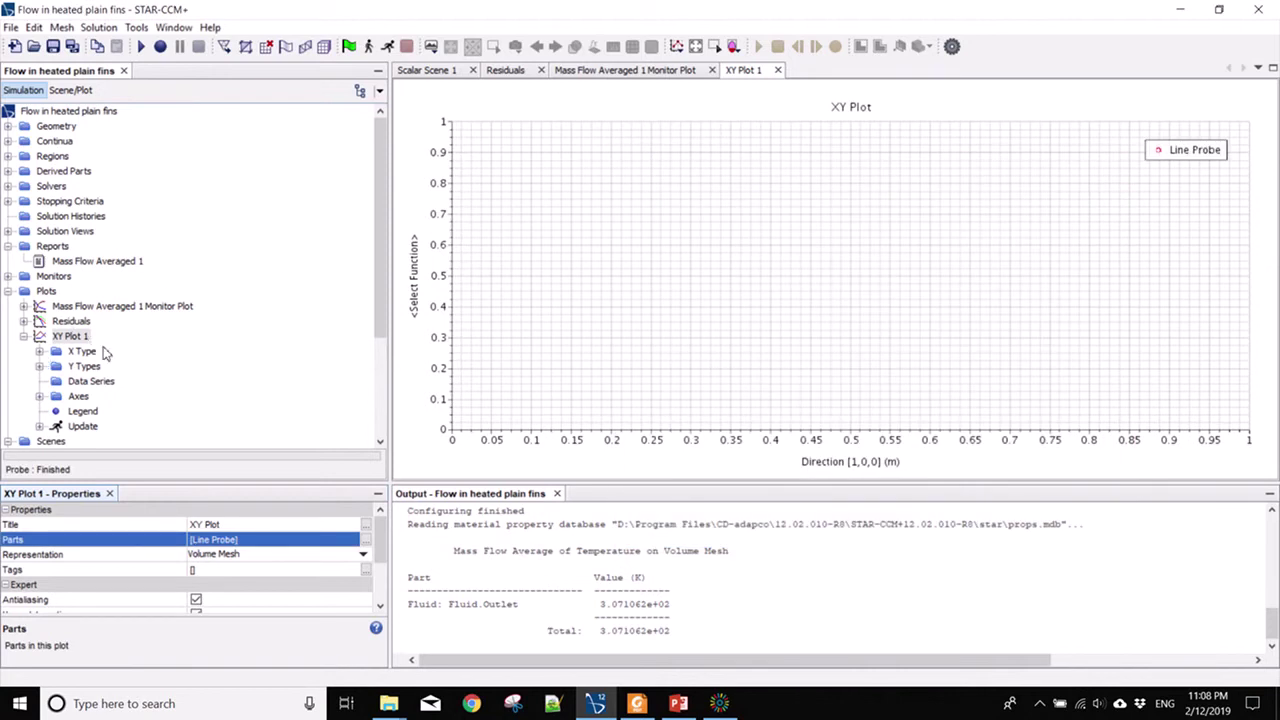
Check the X direction vector of XY Plot 1 and set the scalar field function of Y Type 1 to Temperature.
{"action": "left_click", "coordinate": [40, 351]}
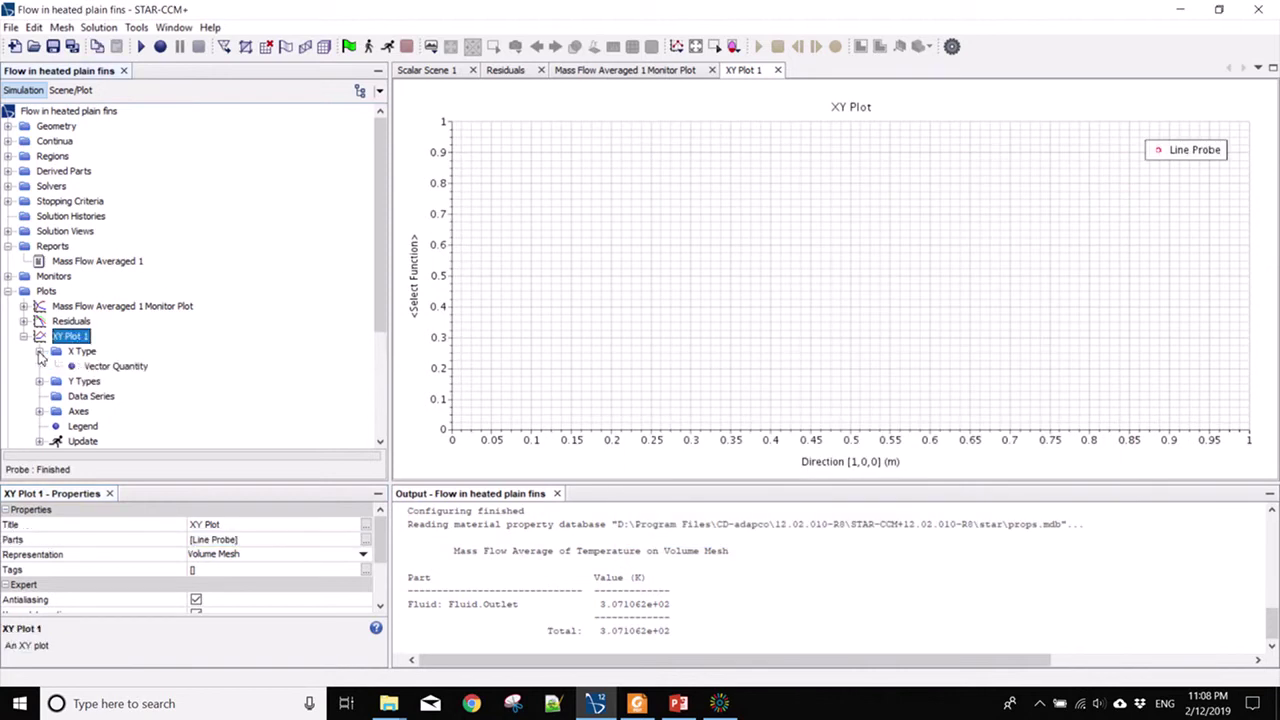
{"action": "left_click", "coordinate": [106, 366]}
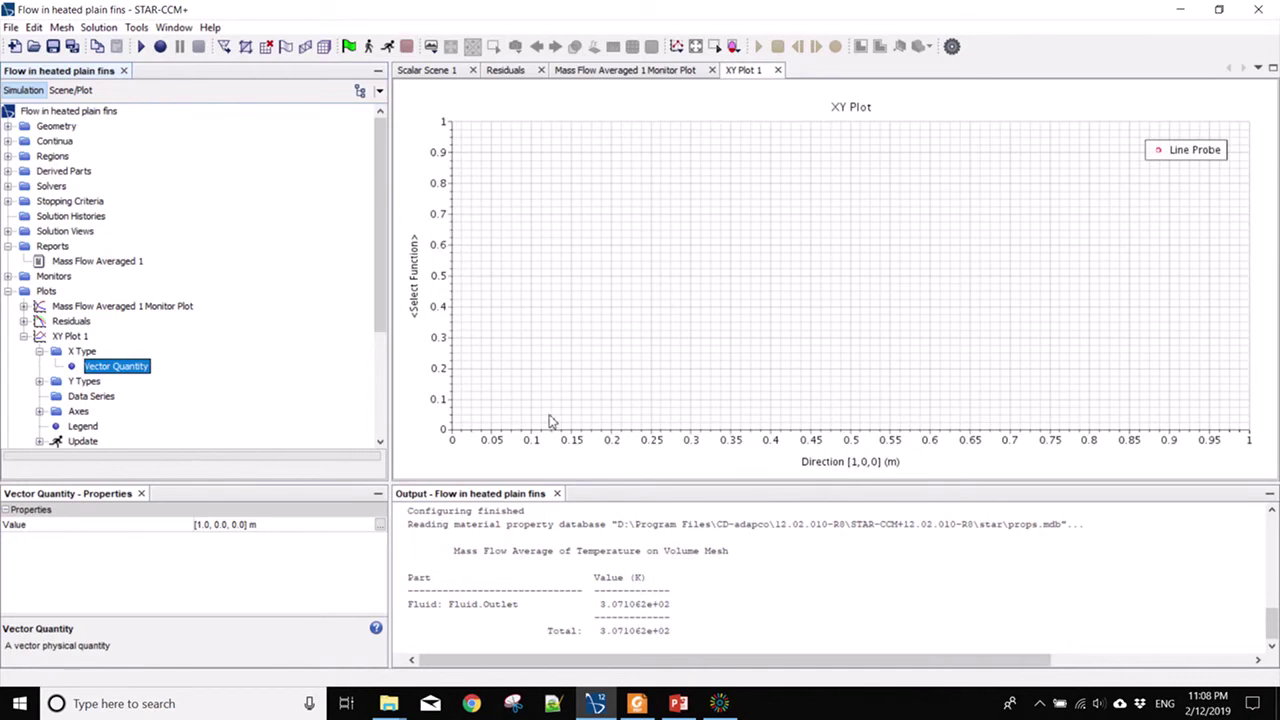
{"action": "left_click", "coordinate": [40, 382]}
{"action": "left_click", "coordinate": [101, 397]}
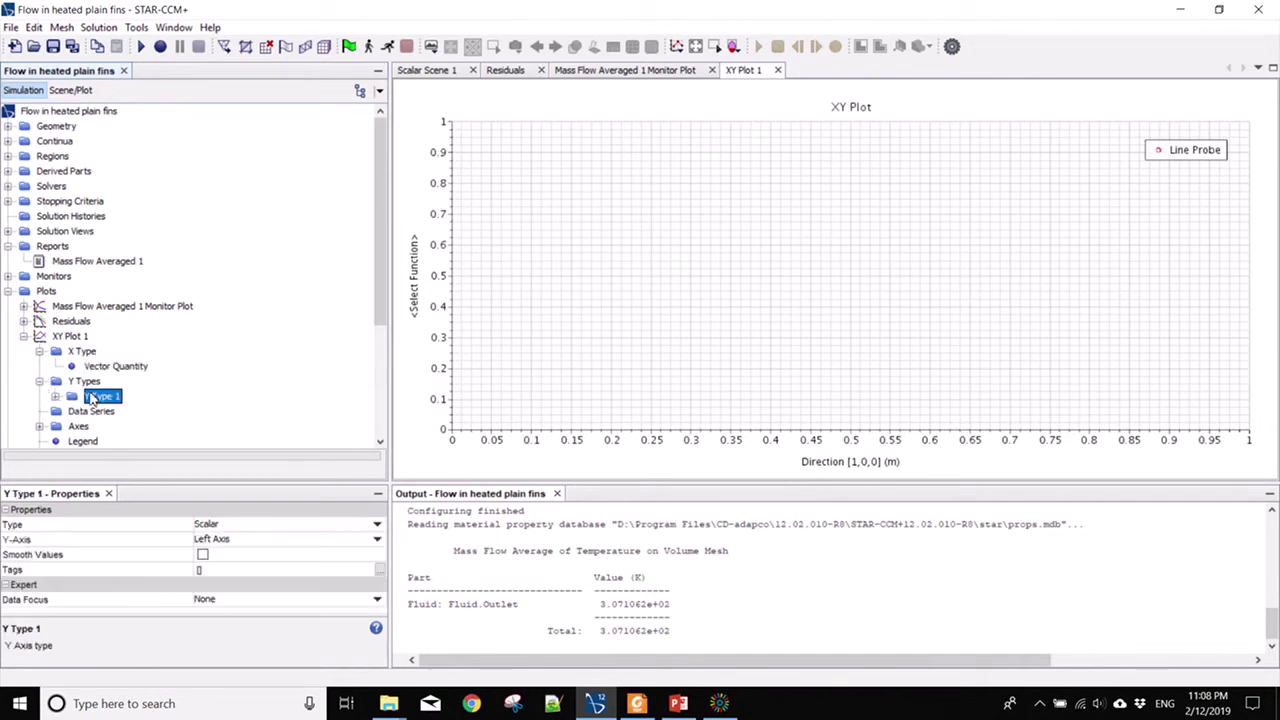
{"action": "left_click", "coordinate": [55, 397]}
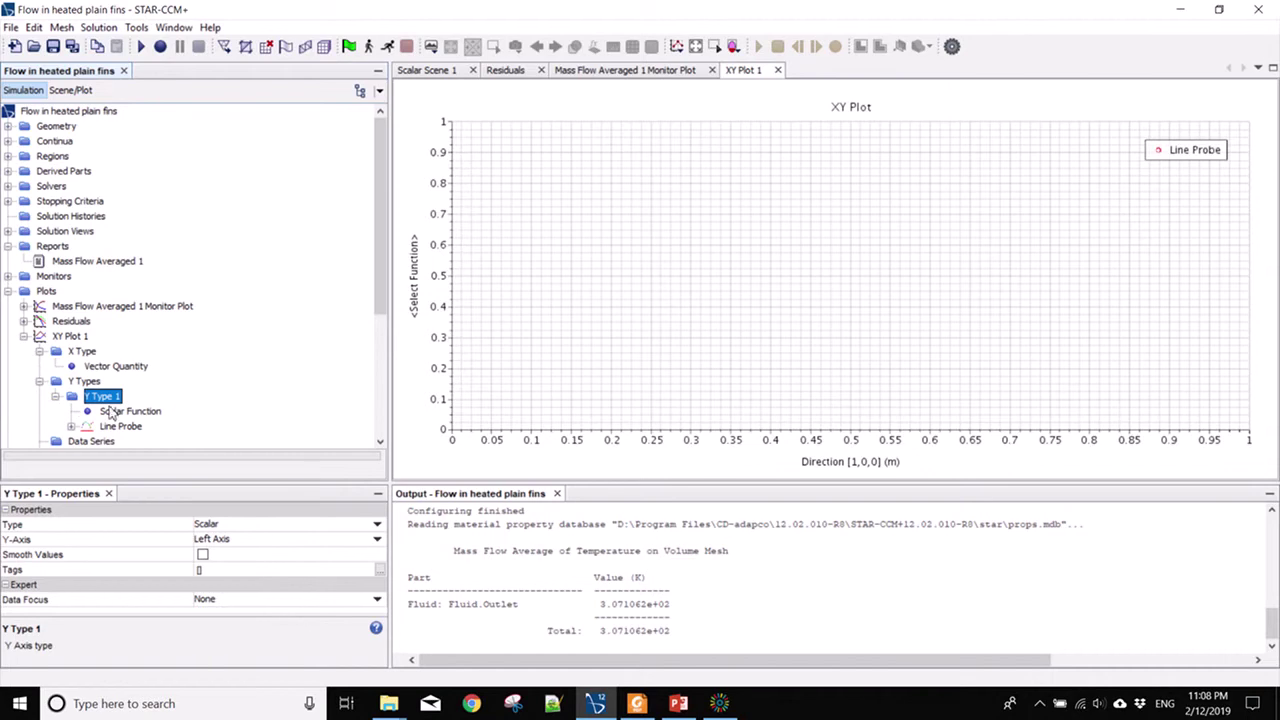
{"action": "left_click", "coordinate": [142, 413]}
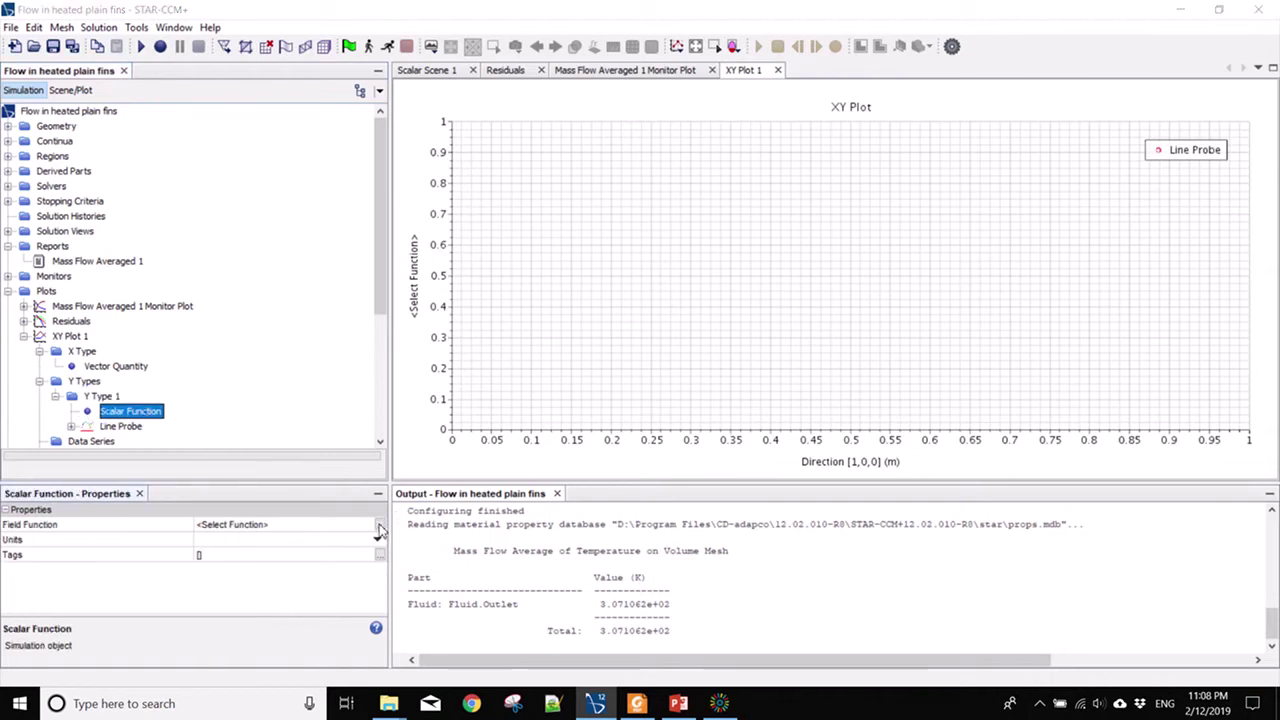
{"action": "left_click", "coordinate": [380, 525]}
{"action": "left_click_drag", "start_coordinate": [964, 212], "coordinate": [968, 412]}
{"action": "left_click", "coordinate": [588, 252]}
{"action": "left_click", "coordinate": [826, 490]}
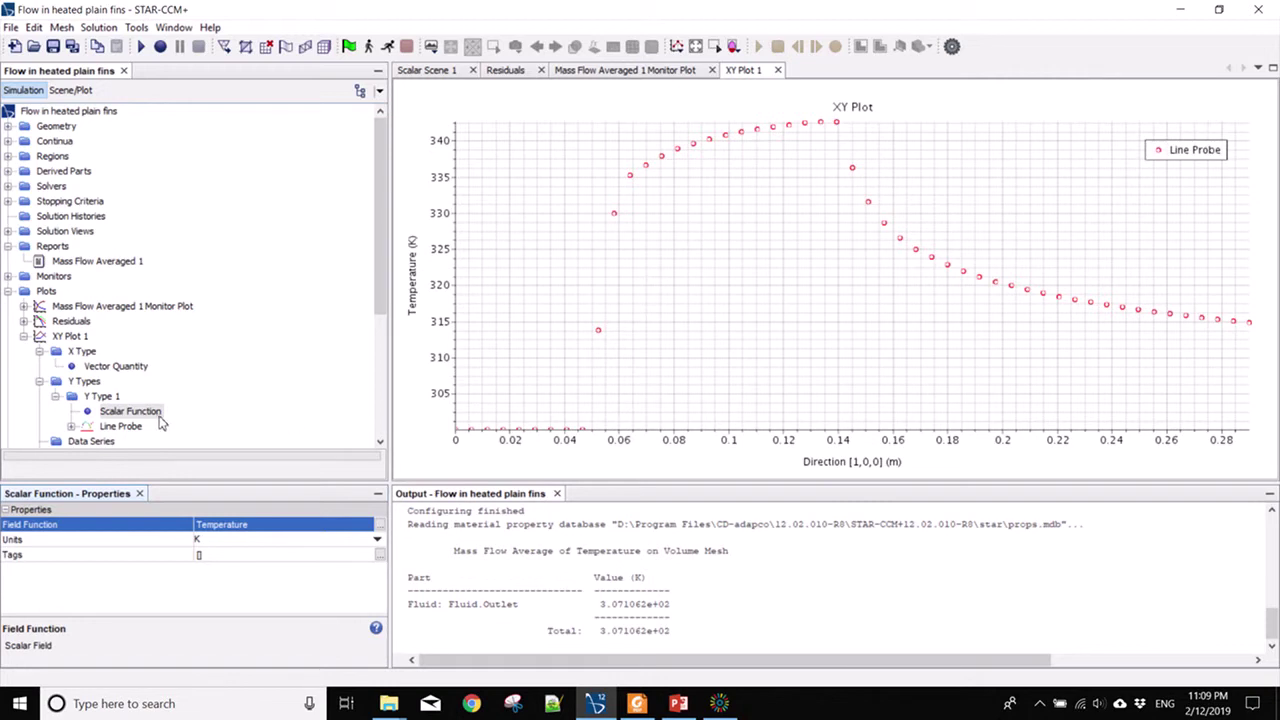
Set the line style of XY Plot 1's Line Probe data set to a solid line and inspect the temperature curve.
{"action": "left_click", "coordinate": [122, 426]}
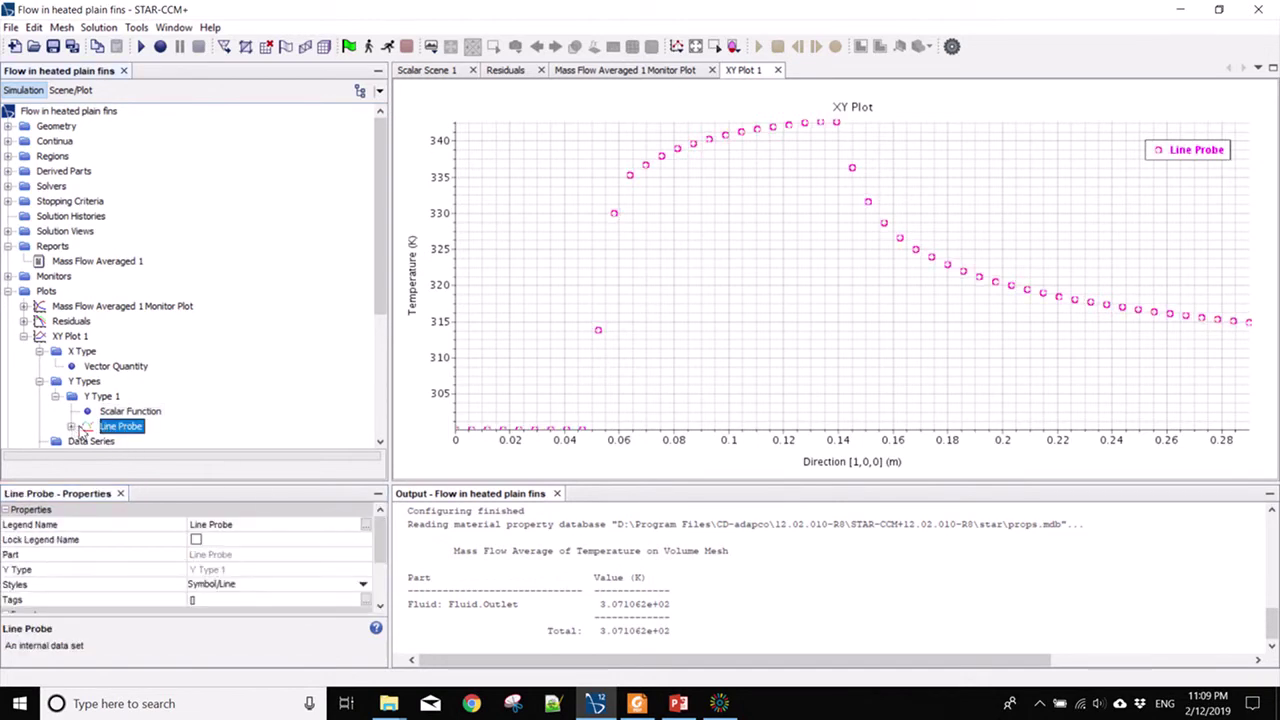
{"action": "left_click", "coordinate": [71, 427]}
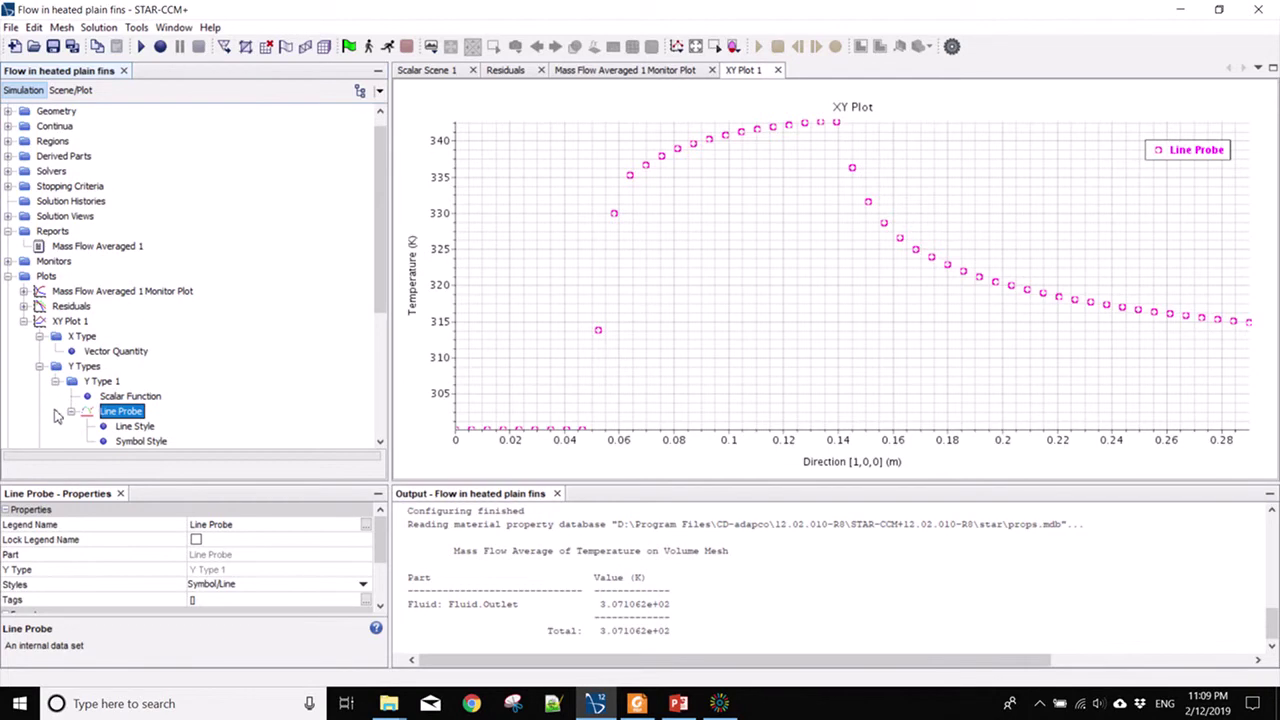
{"action": "left_click", "coordinate": [138, 428]}
{"action": "left_click", "coordinate": [377, 524]}
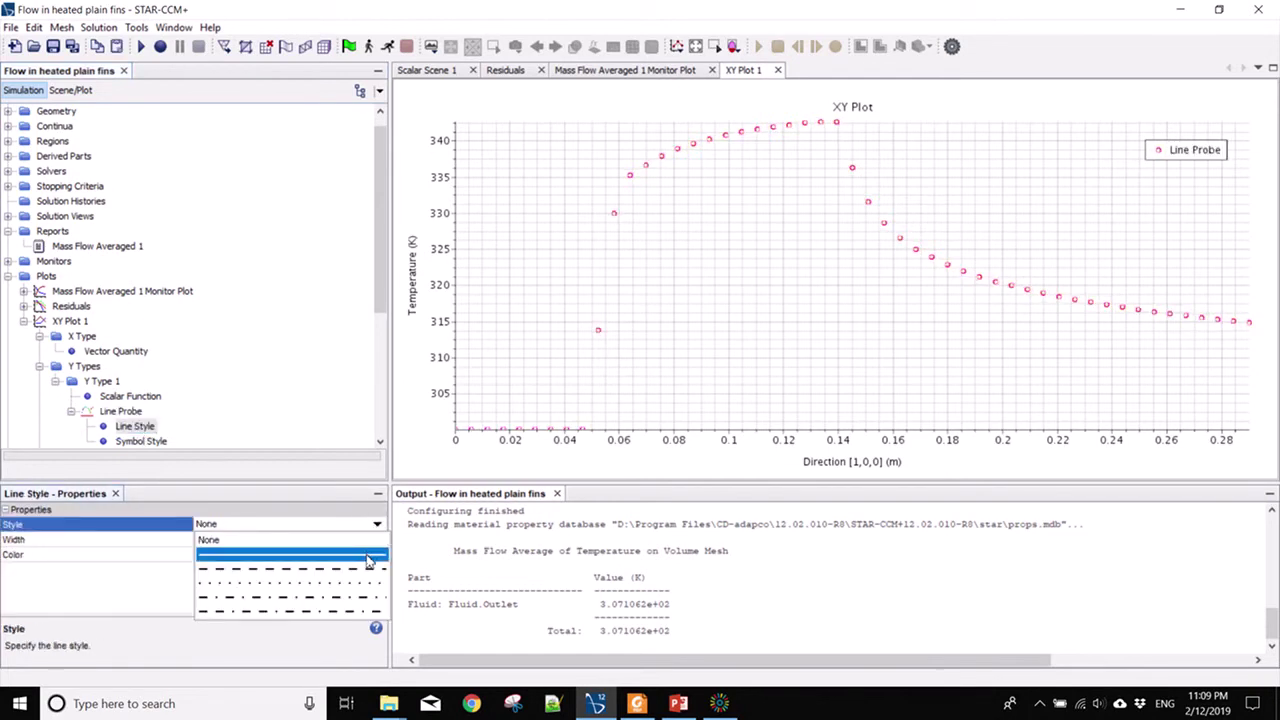
{"action": "left_click", "coordinate": [368, 557]}
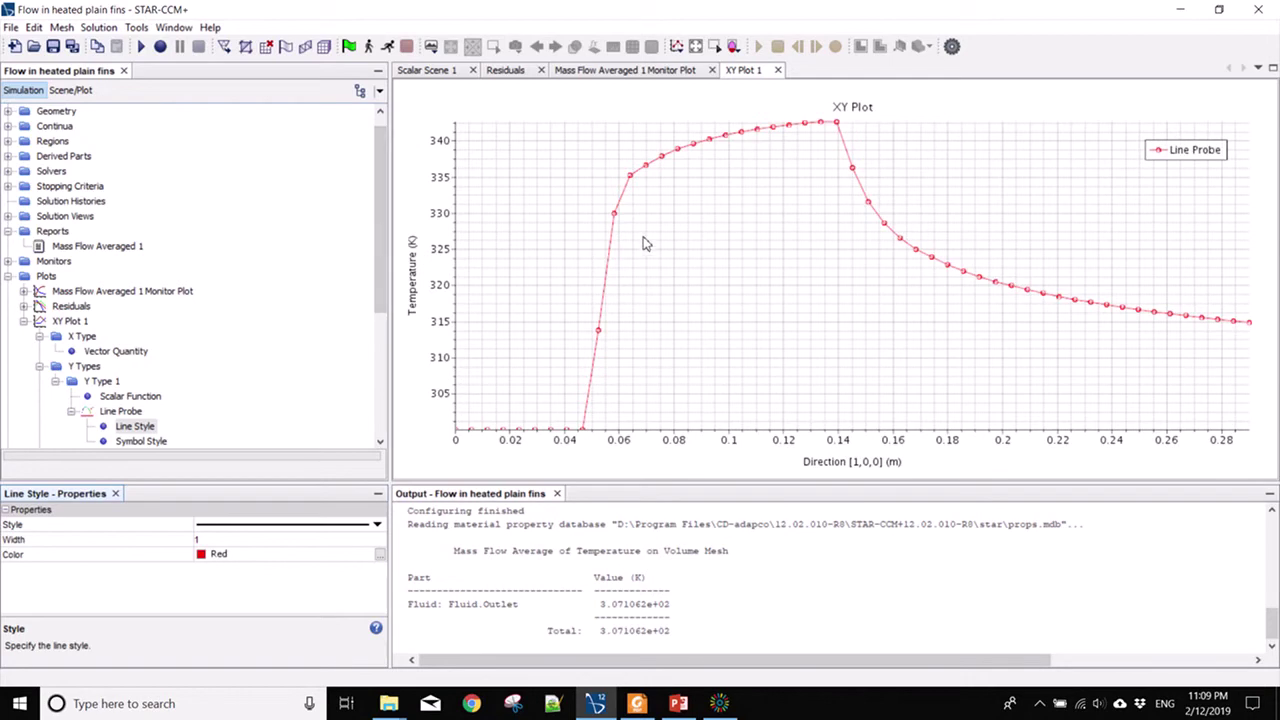
{"action": "mouse_move", "coordinate": [630, 178]}
{"action": "mouse_move", "coordinate": [837, 124]}
Enable Smooth Values for Y Type 1 of XY Plot 1.
{"action": "scroll", "coordinate": [145, 322], "scroll_direction": "down", "scroll_amount": 1}
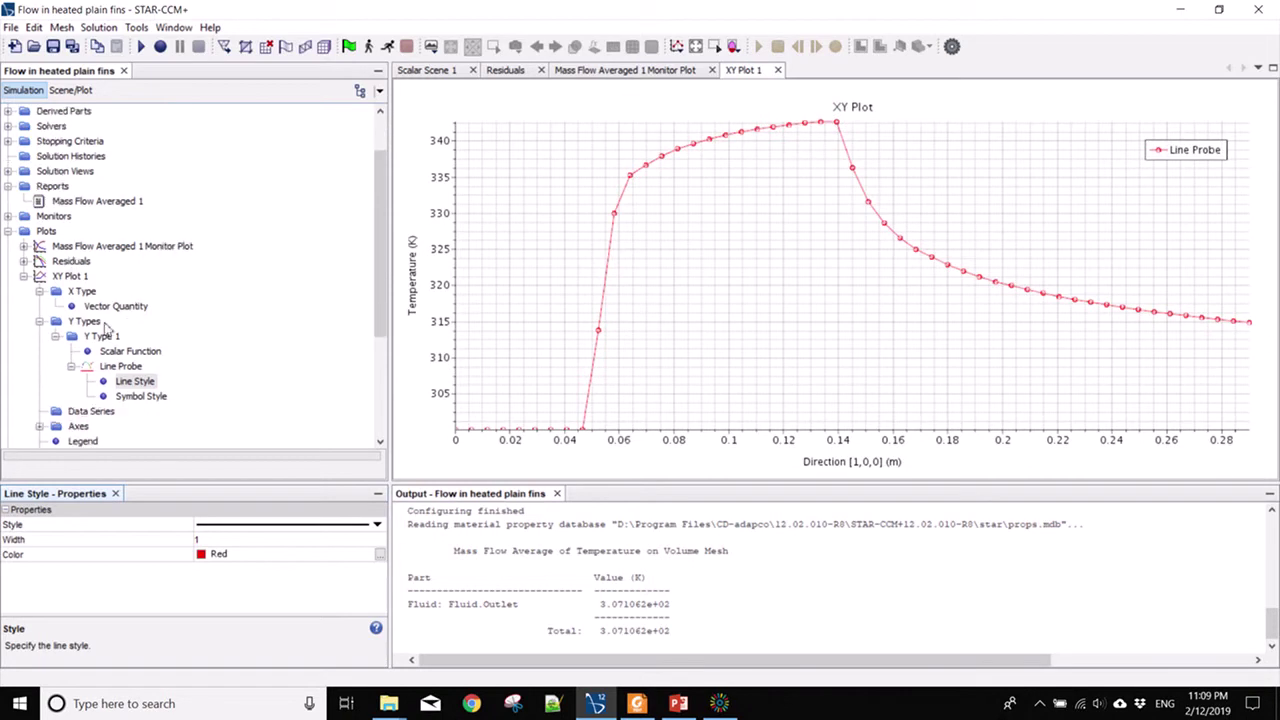
{"action": "left_click", "coordinate": [102, 337]}
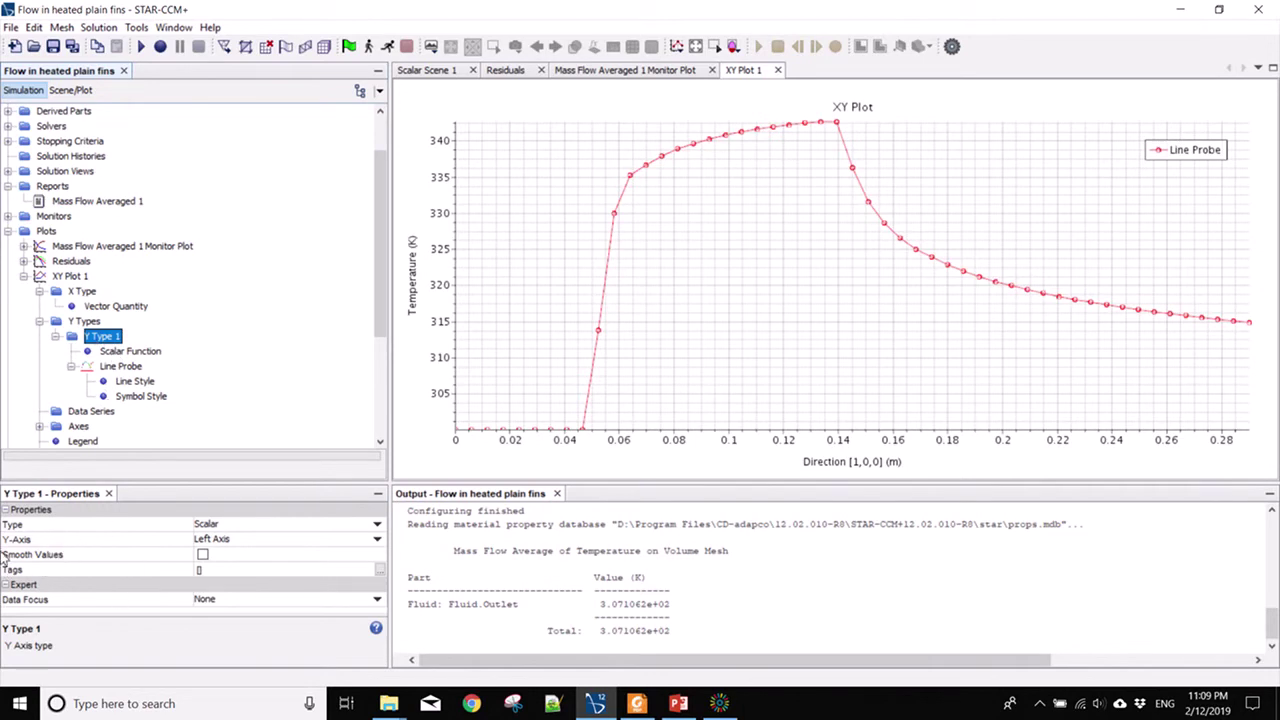
{"action": "left_click", "coordinate": [203, 556]}
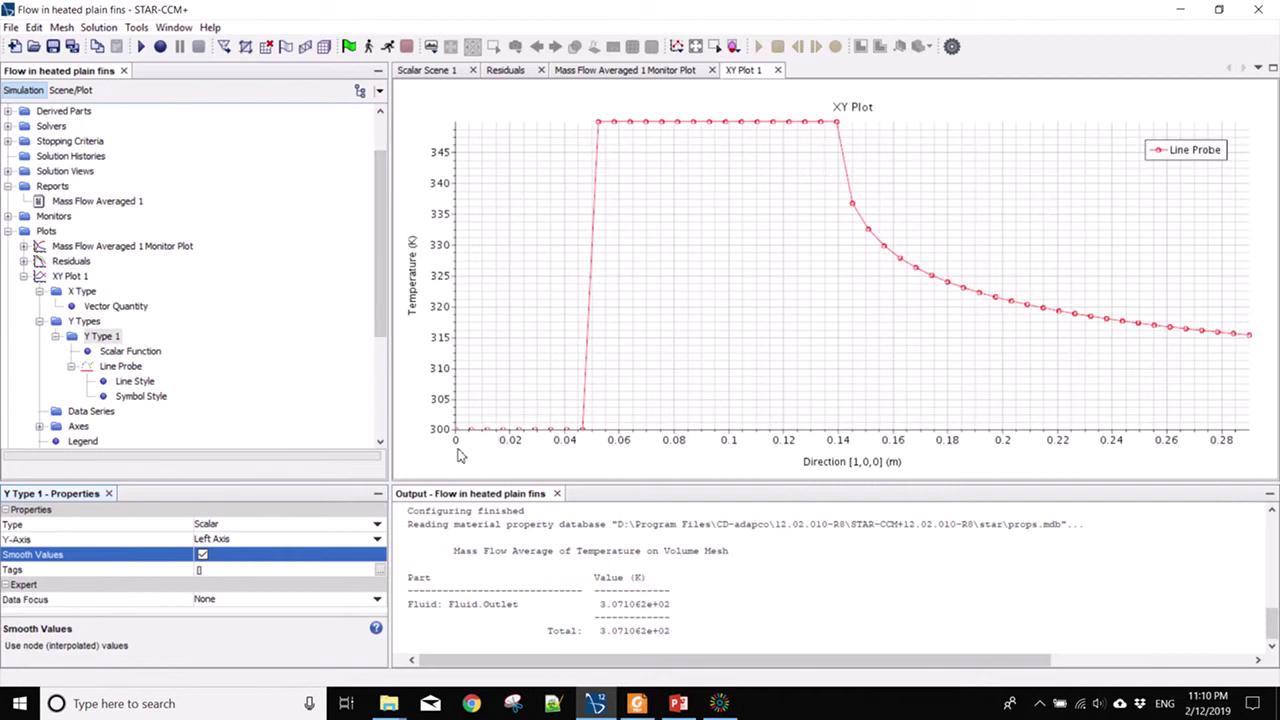
Set the maximum of XY Plot 1's Left Axis to 350.
{"action": "left_click_drag", "start_coordinate": [377, 253], "coordinate": [386, 272]}
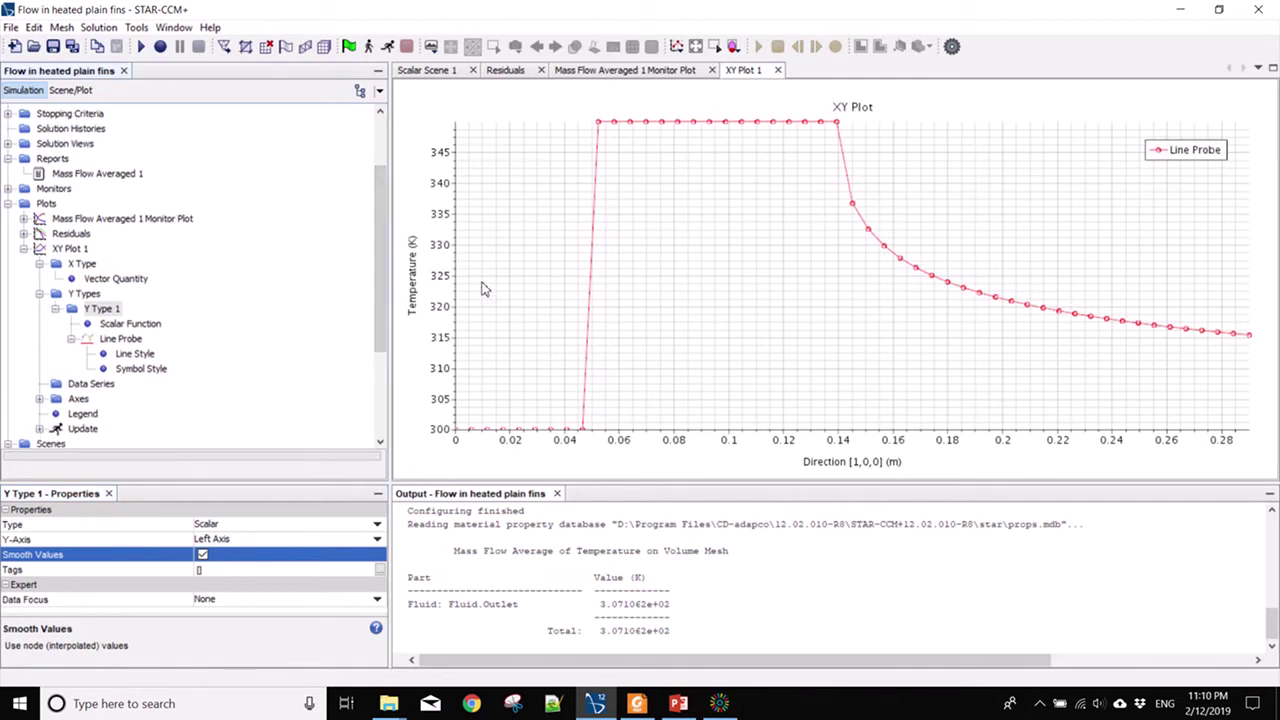
{"action": "left_click", "coordinate": [39, 399]}
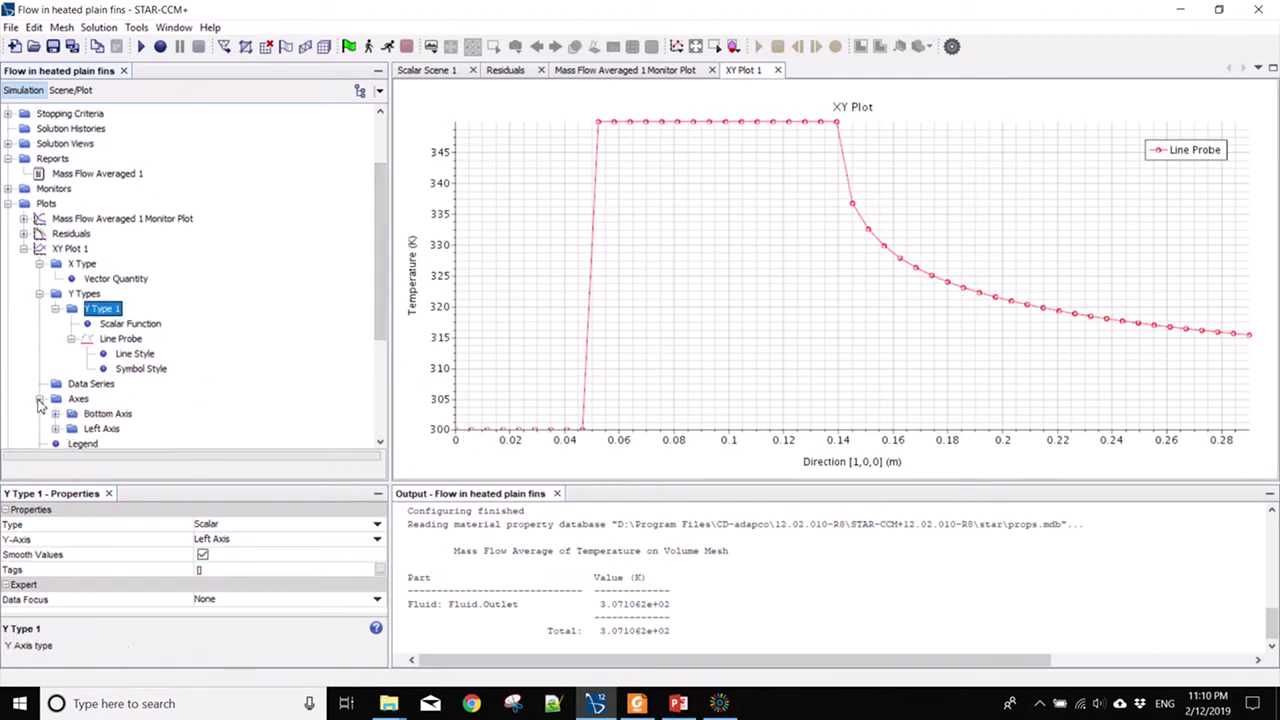
{"action": "left_click", "coordinate": [56, 428]}
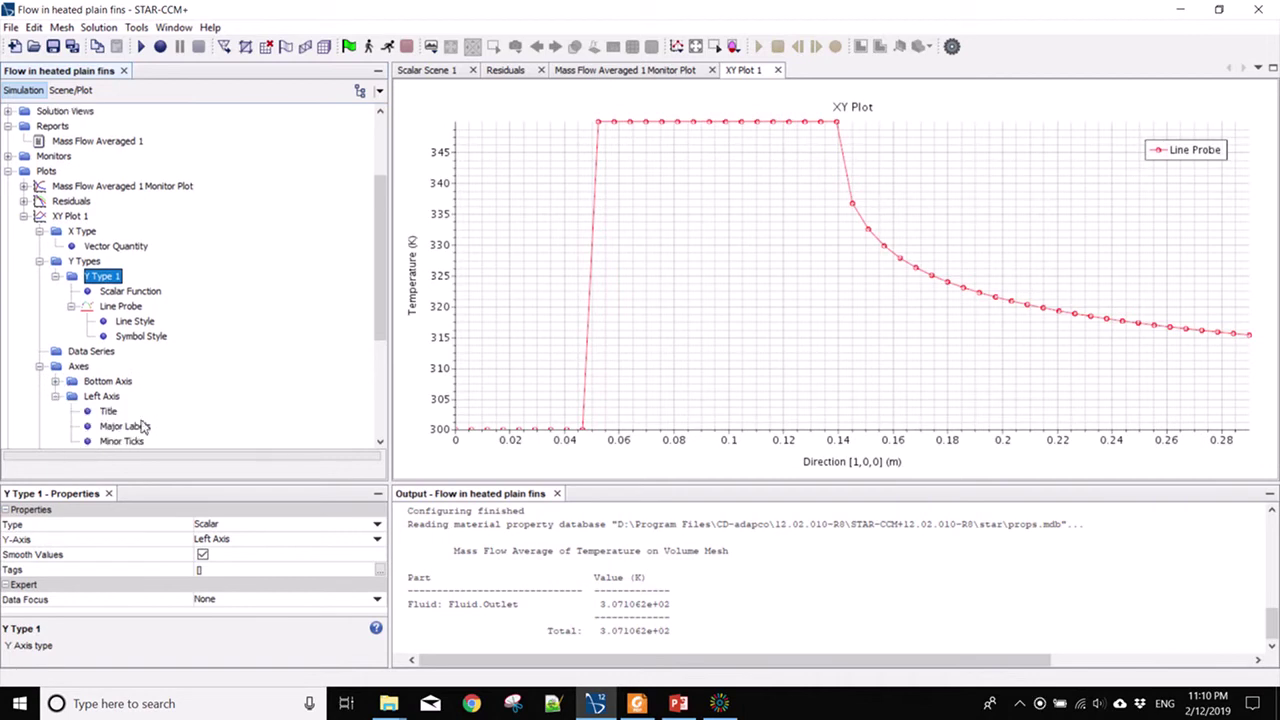
{"action": "left_click", "coordinate": [102, 396]}
{"action": "scroll", "coordinate": [235, 540], "scroll_direction": "down", "scroll_amount": 3}
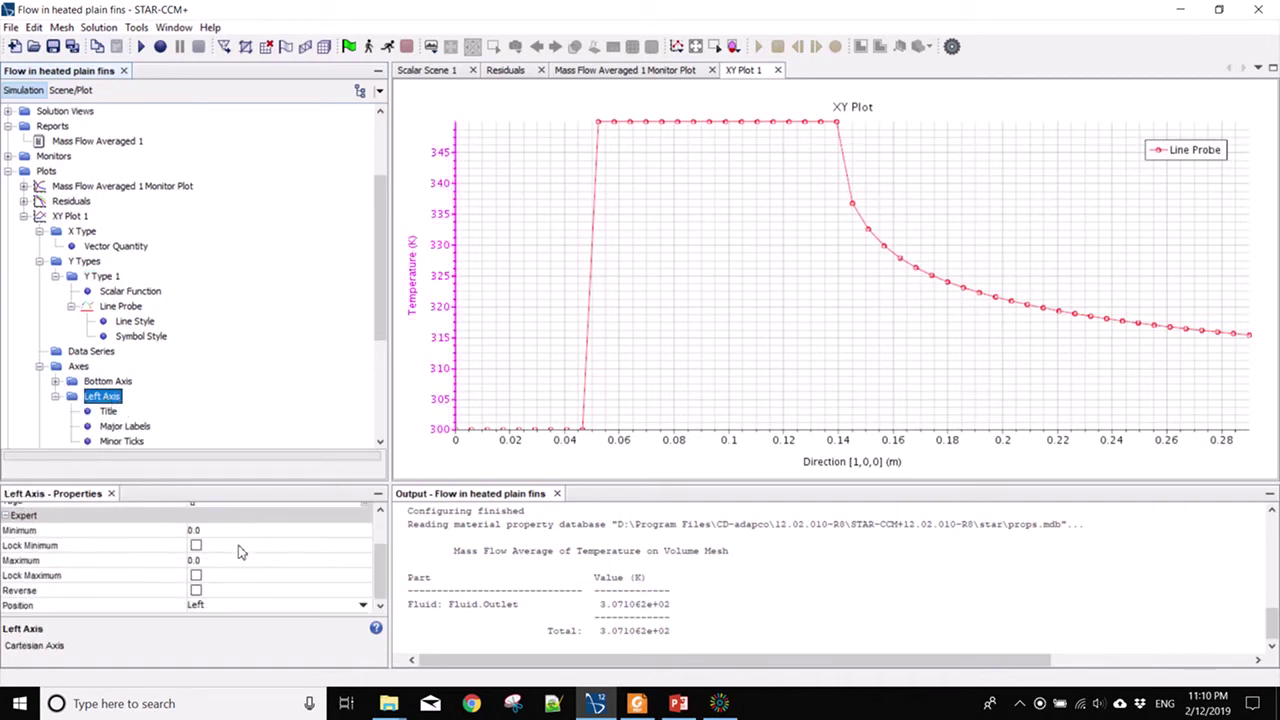
{"action": "scroll", "coordinate": [234, 562], "scroll_direction": "up", "scroll_amount": 1}
{"action": "scroll", "coordinate": [234, 565], "scroll_direction": "down", "scroll_amount": 1}
{"action": "left_click", "coordinate": [242, 562]}
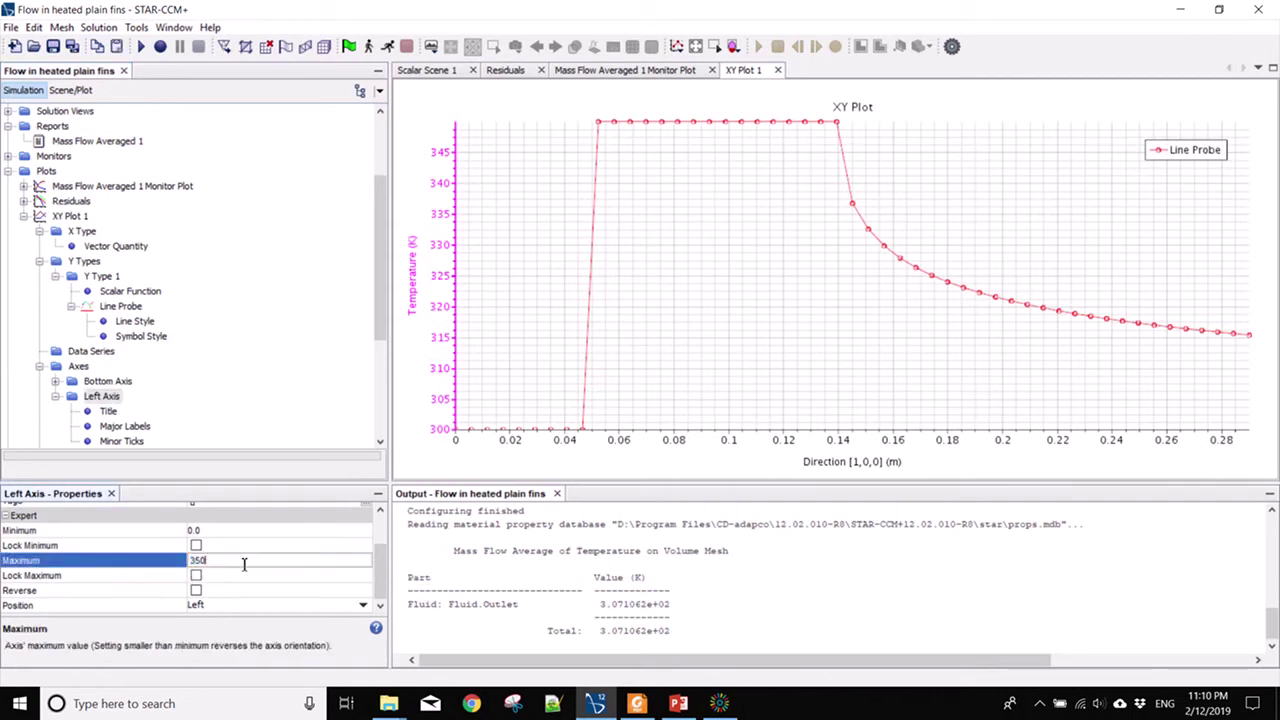
{"action": "type", "text": "350"}
{"action": "key", "text": "Return"}
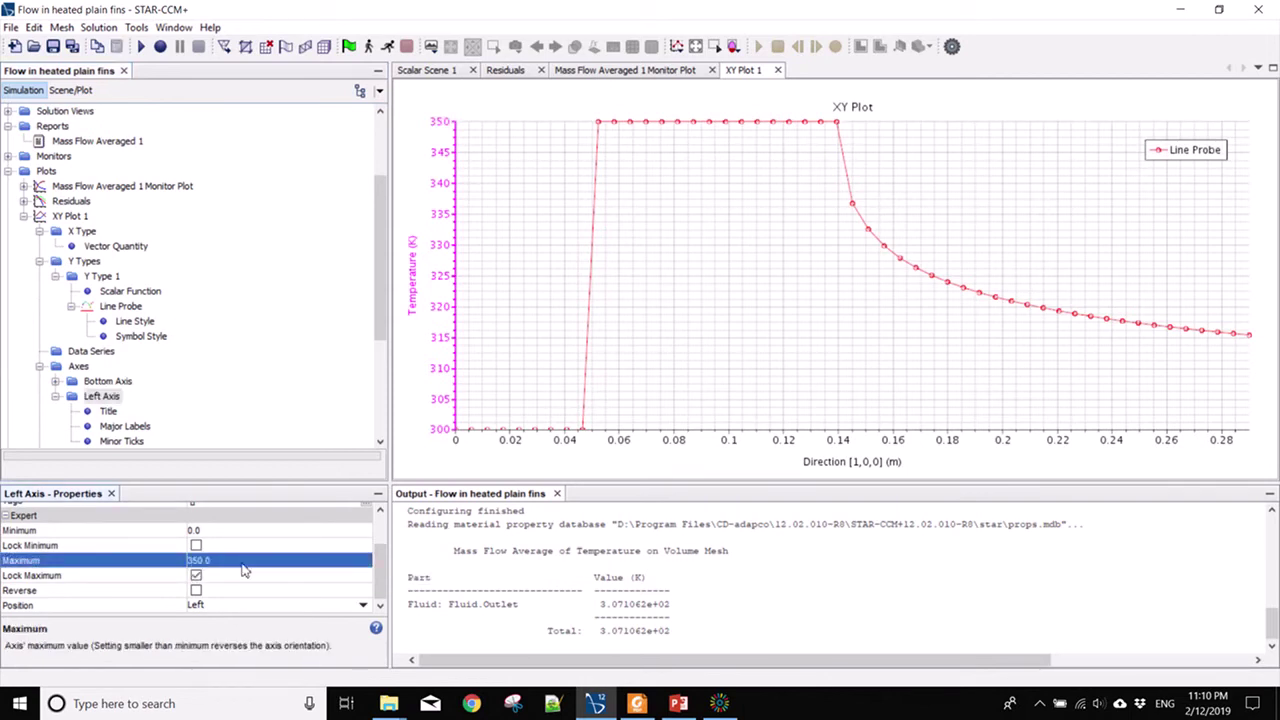
{"action": "left_click", "coordinate": [406, 177]}
Turn off Smooth Values for Y Type 1 of XY Plot 1.
{"action": "left_click", "coordinate": [518, 108]}
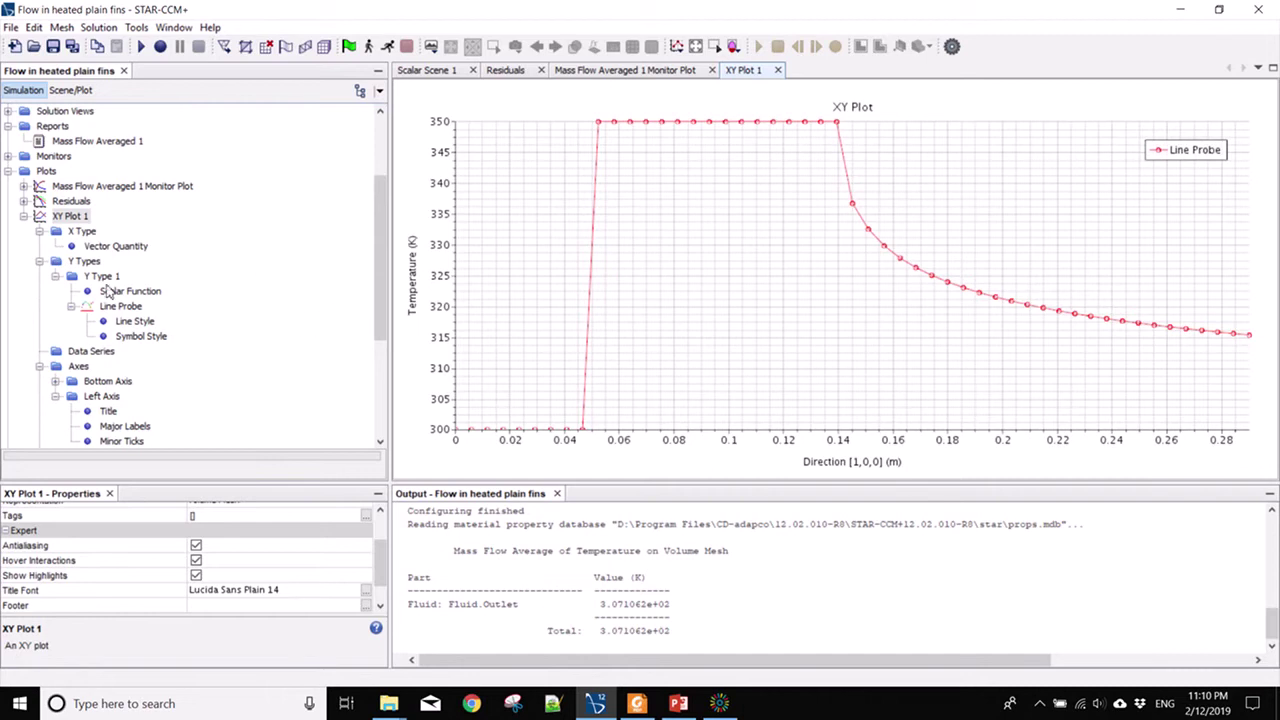
{"action": "left_click", "coordinate": [103, 278]}
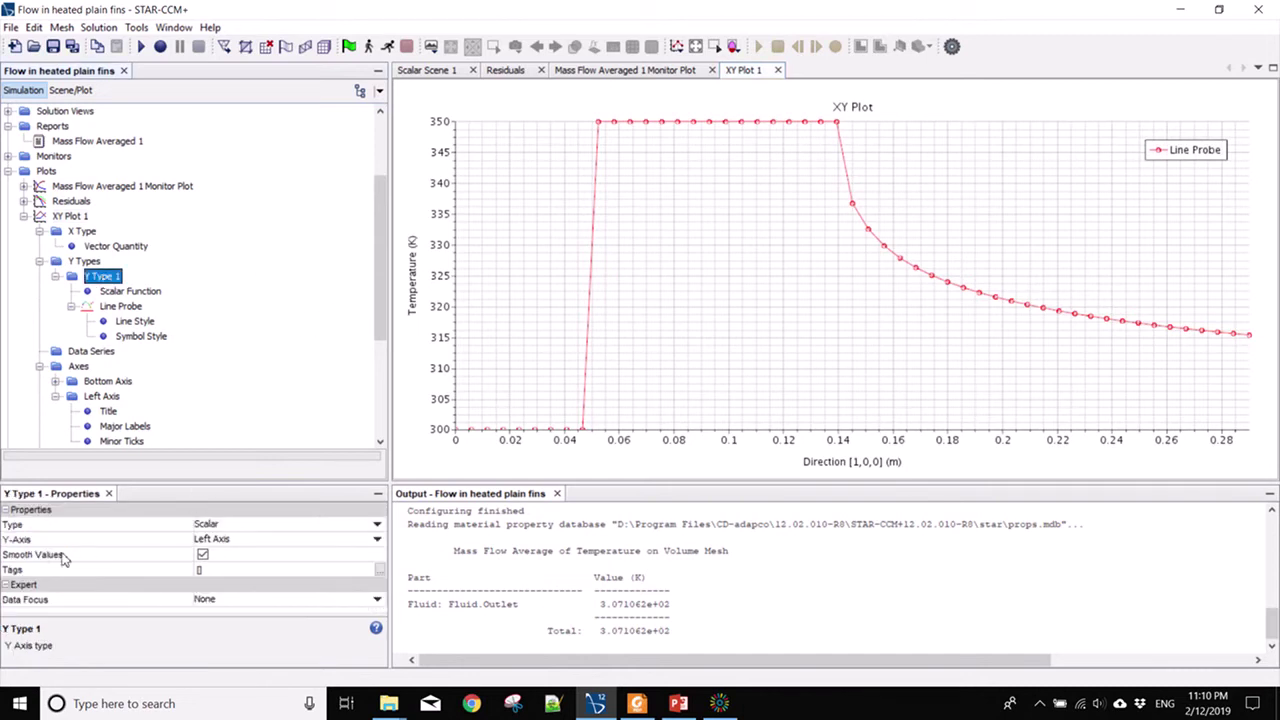
{"action": "left_click", "coordinate": [202, 556]}
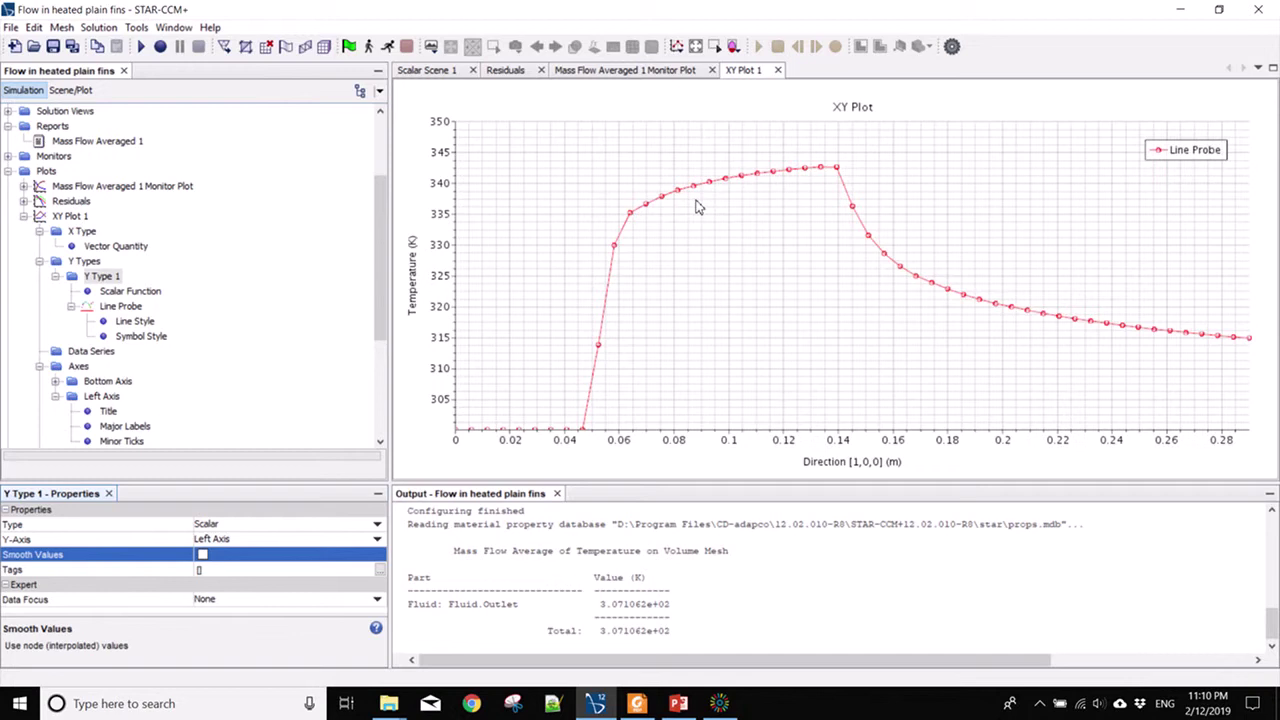
In Scalar Scene 1, start a new line probe derived part with Point 1 at X 60 mm and Y 38 mm.
{"action": "left_click_drag", "start_coordinate": [384, 210], "coordinate": [398, 153]}
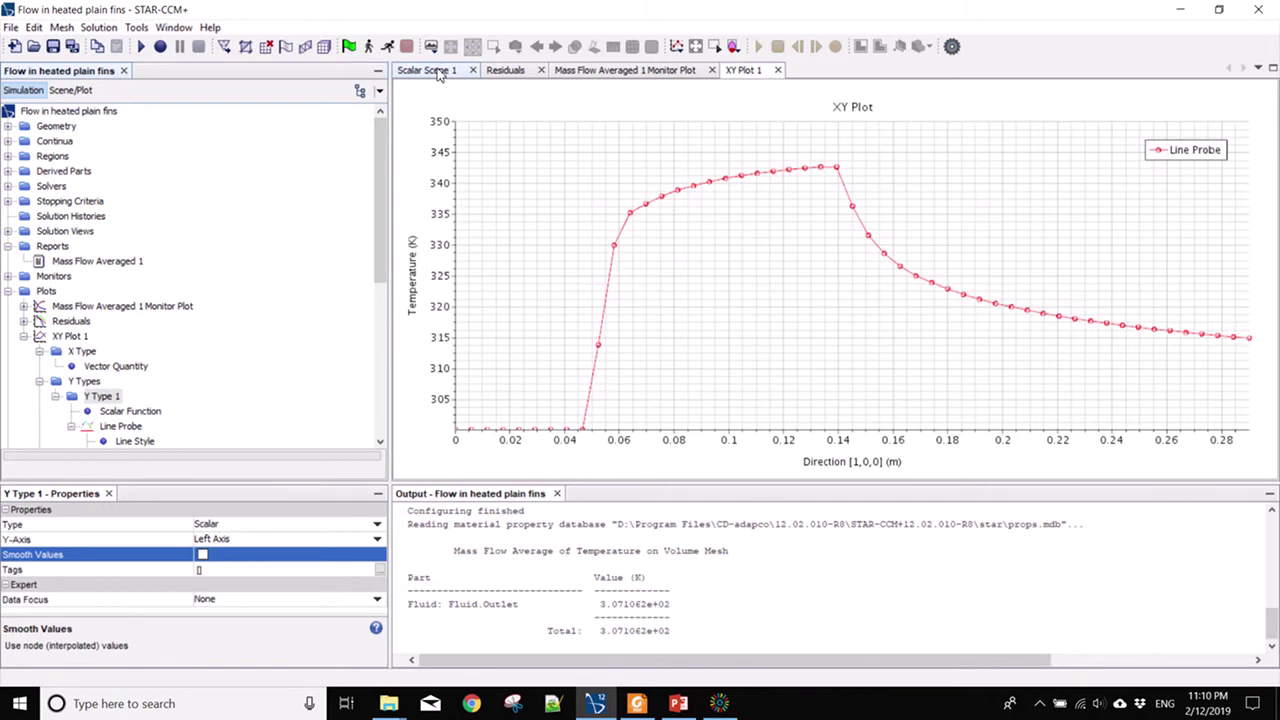
{"action": "left_click", "coordinate": [428, 70]}
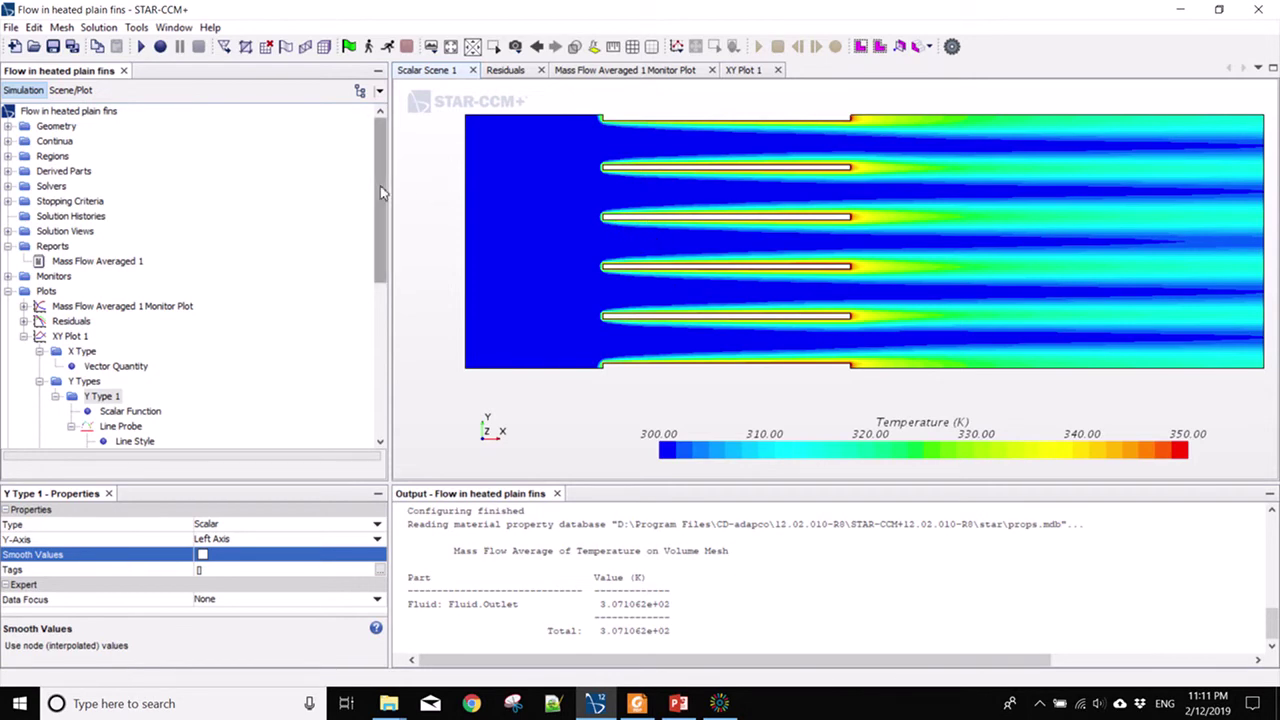
{"action": "left_click", "coordinate": [70, 173]}
{"action": "right_click", "coordinate": [78, 177]}
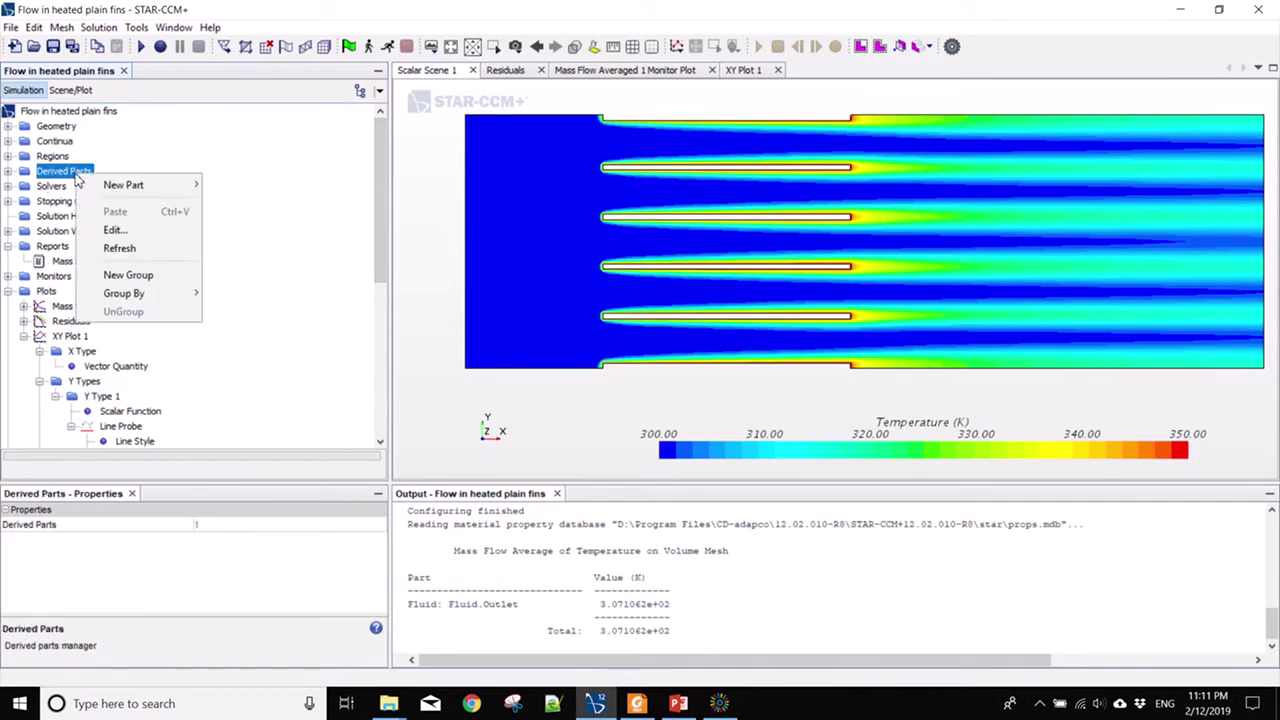
{"action": "mouse_move", "coordinate": [160, 187]}
{"action": "mouse_move", "coordinate": [342, 228]}
{"action": "left_click", "coordinate": [460, 245]}
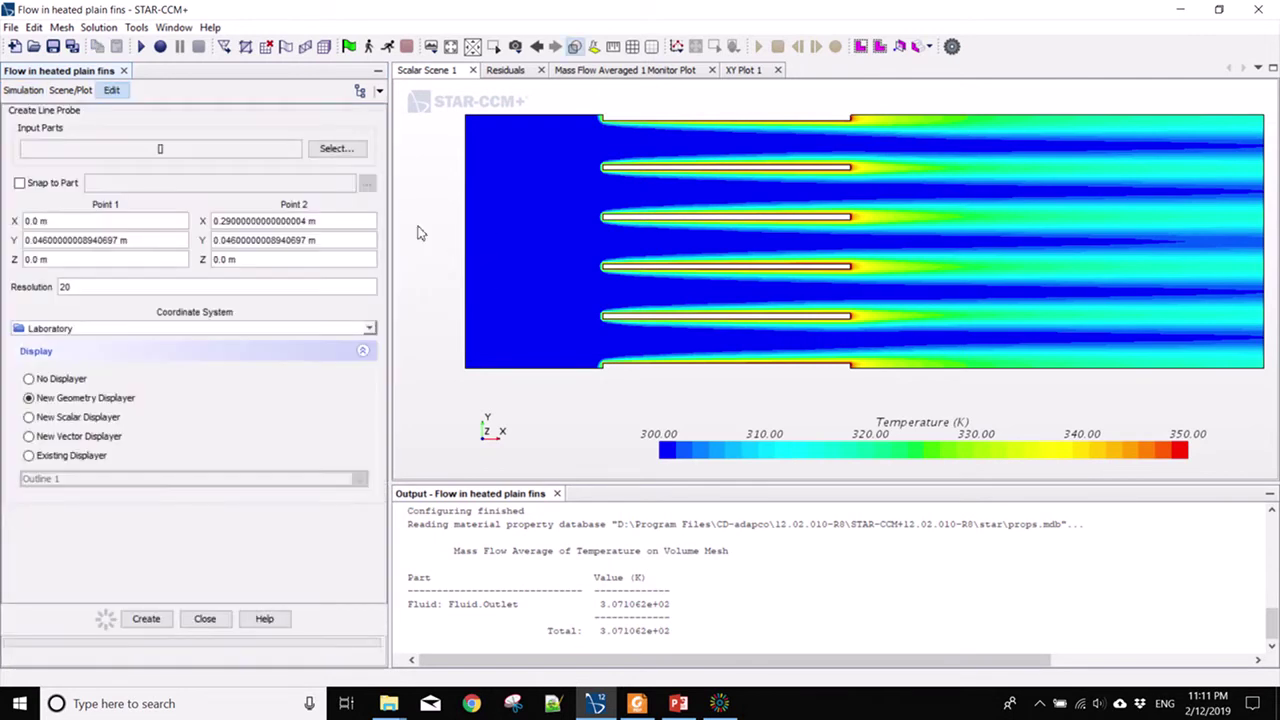
{"action": "left_click", "coordinate": [65, 221]}
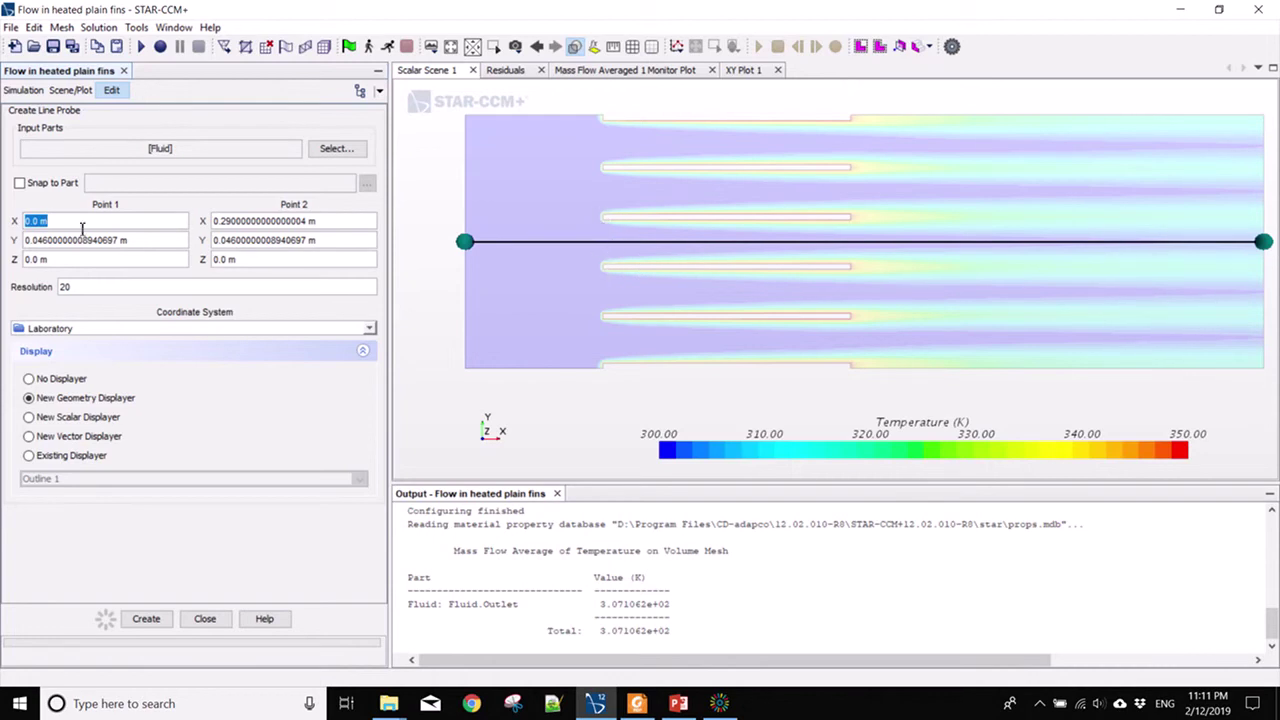
{"action": "type", "text": "60mm"}
{"action": "key", "text": "Return"}
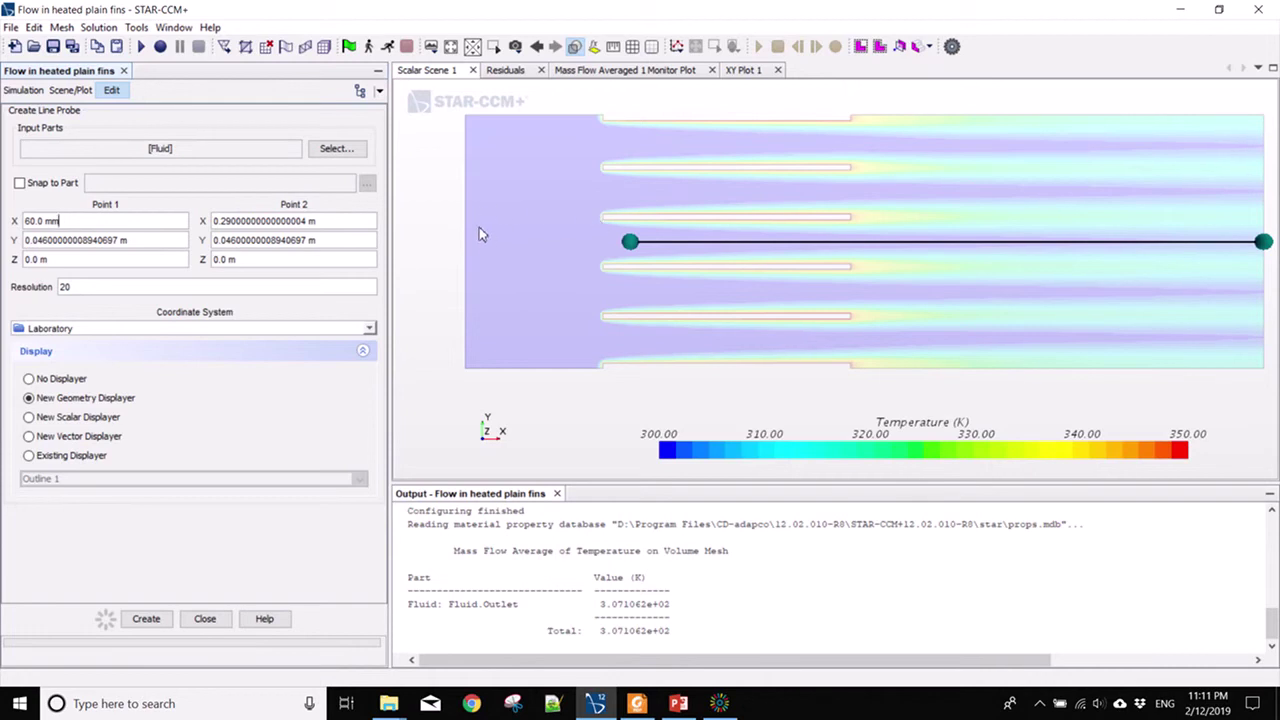
{"action": "triple_click", "coordinate": [143, 240]}
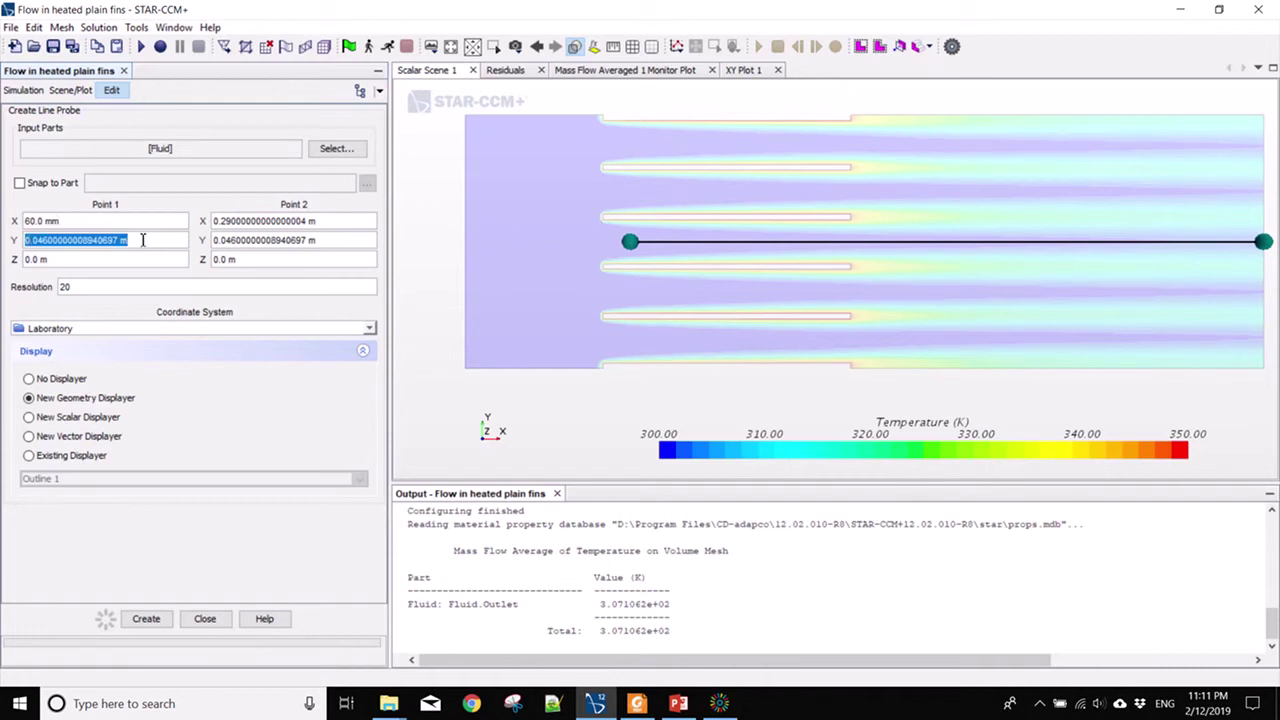
{"action": "type", "text": "38"}
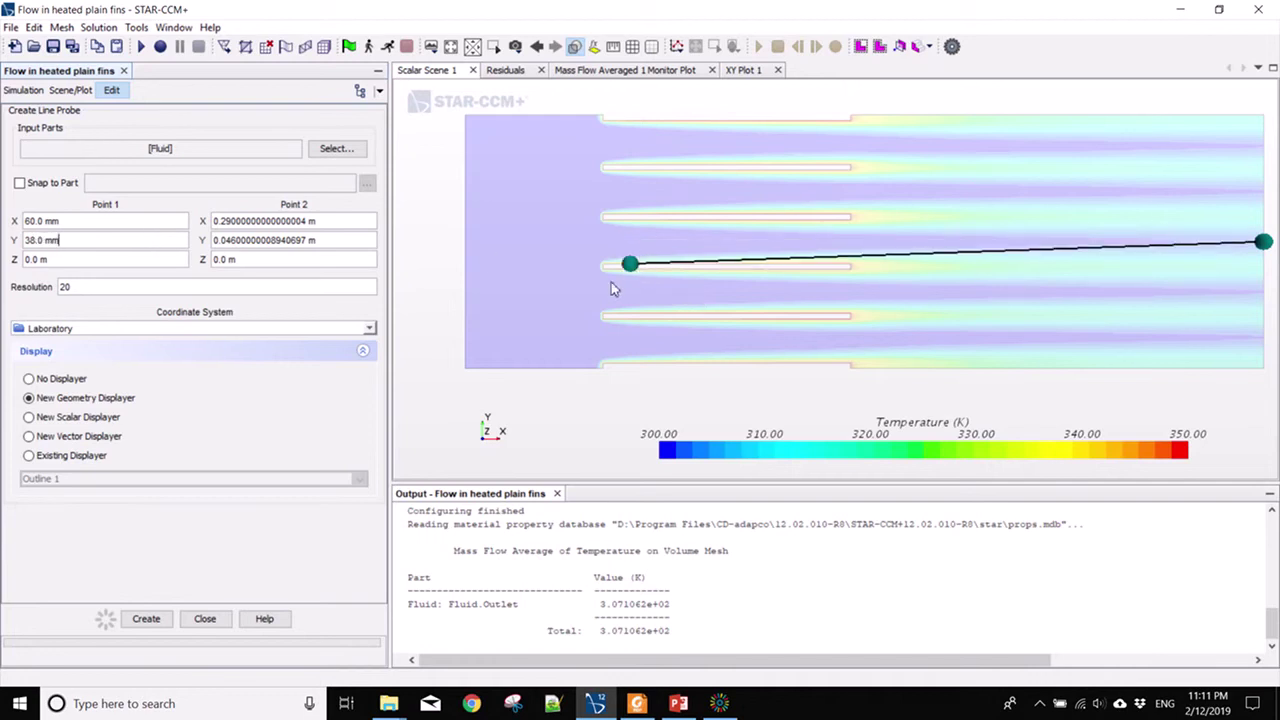
Set Point 2 of the new line probe to X 60 mm and Y 54 mm.
{"action": "left_click", "coordinate": [333, 221]}
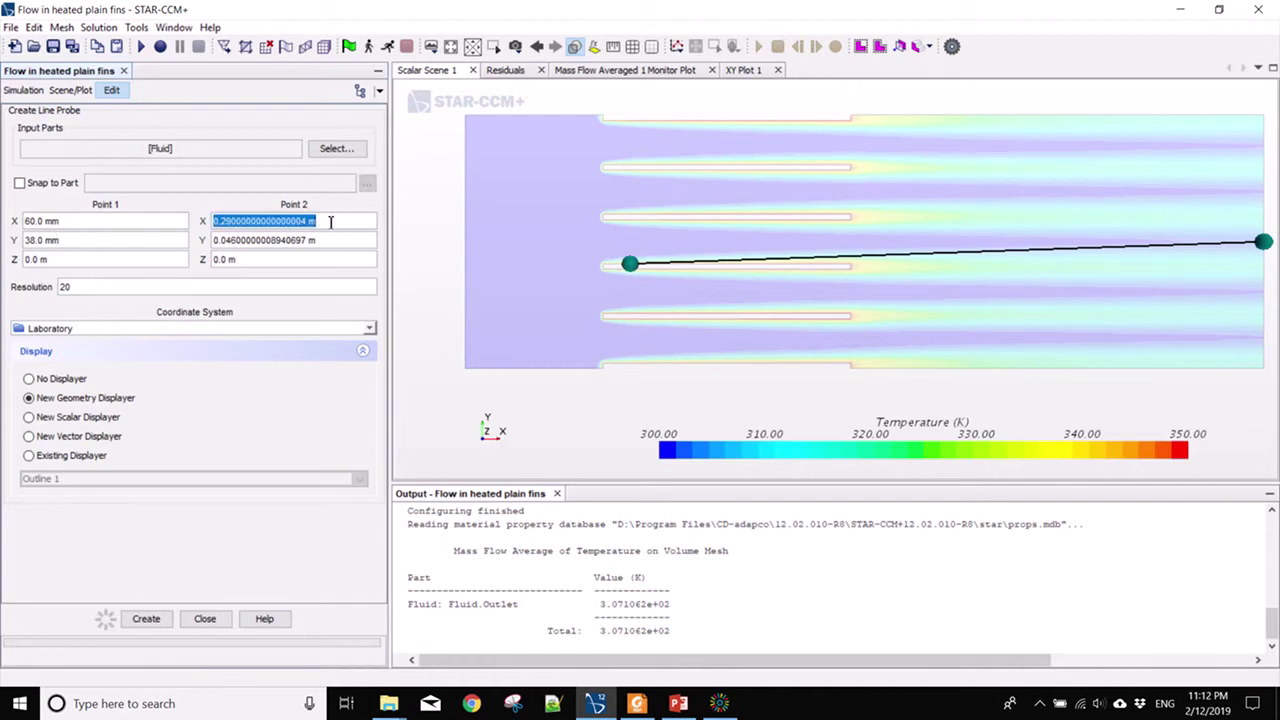
{"action": "type", "text": "60mm"}
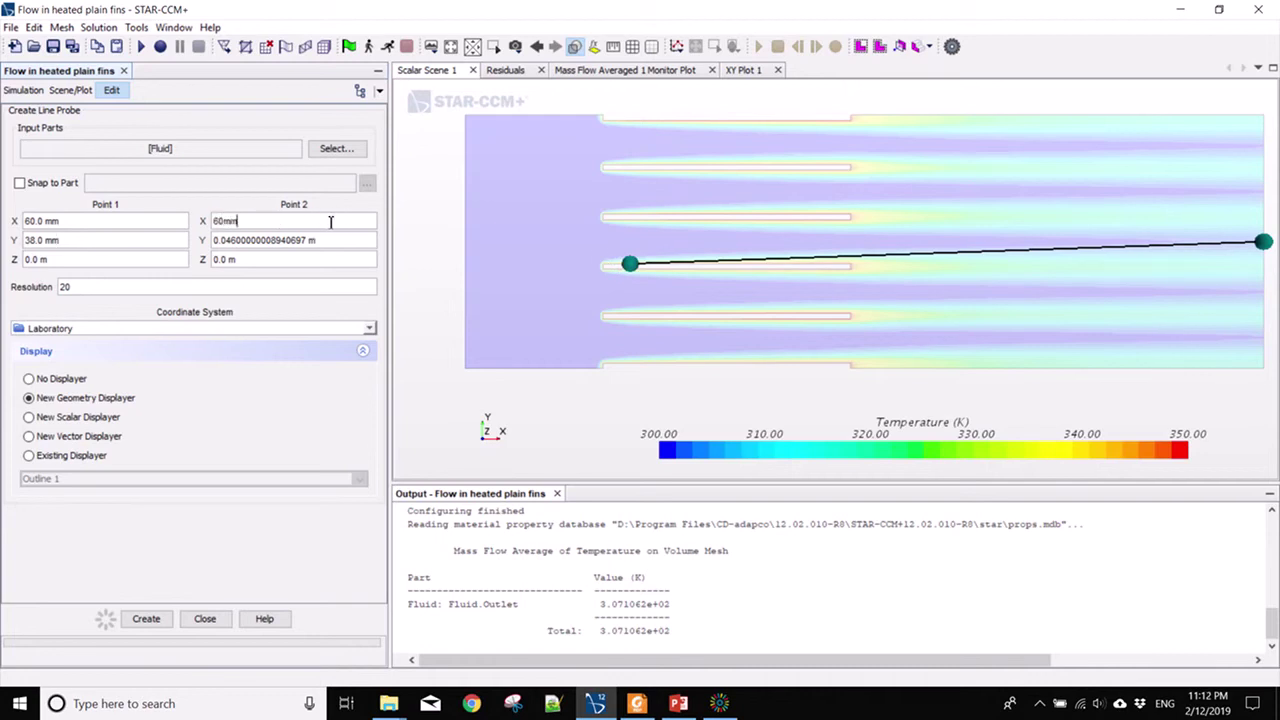
{"action": "key", "text": "Return"}
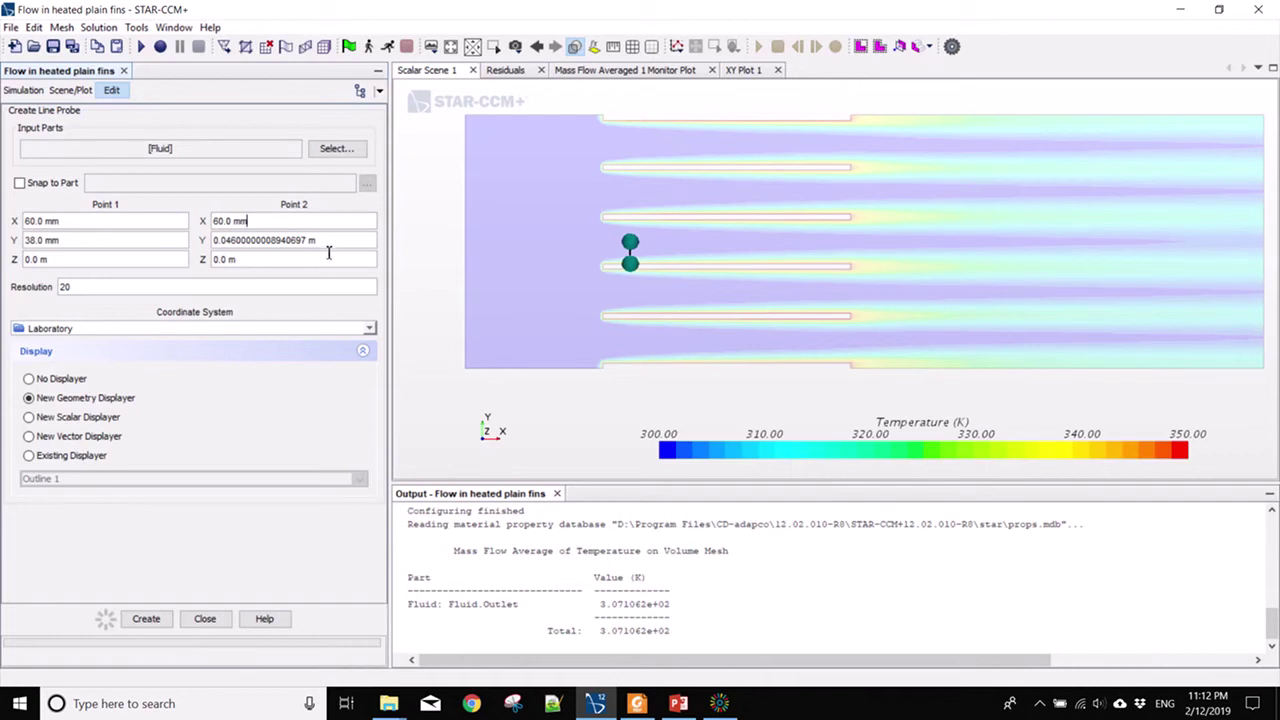
{"action": "left_click", "coordinate": [323, 240]}
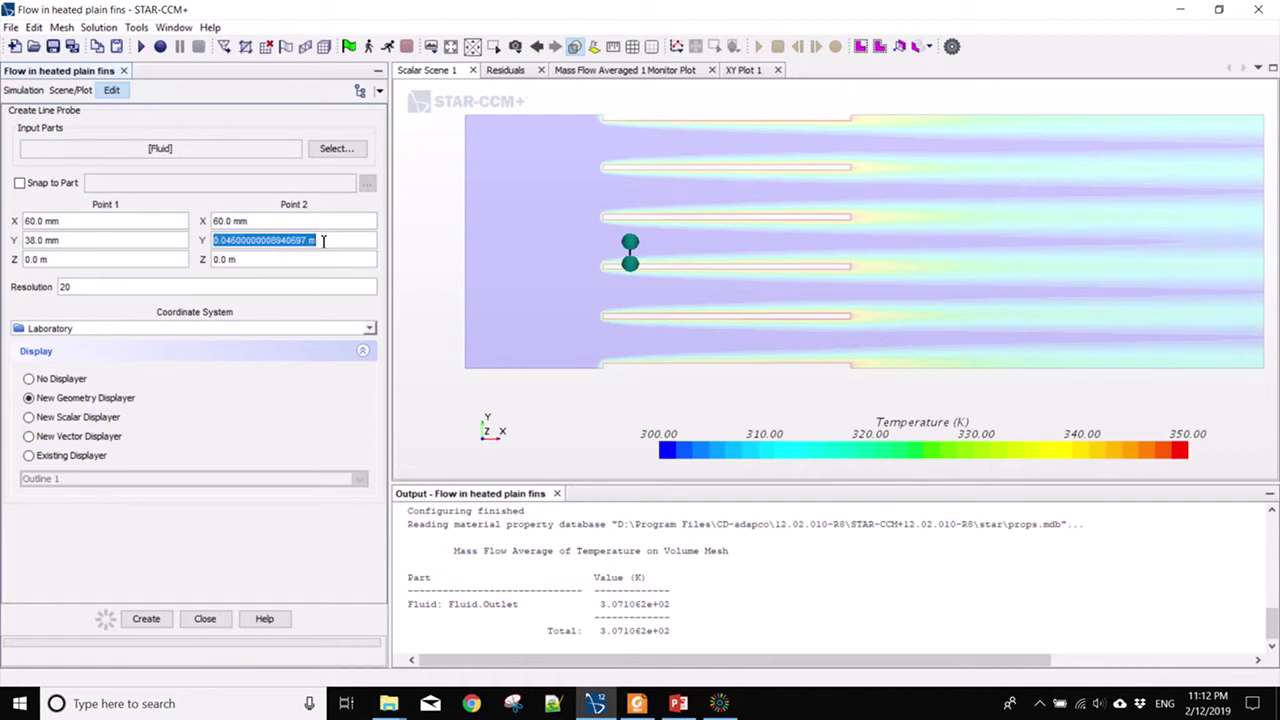
{"action": "type", "text": "54mm"}
{"action": "key", "text": "Return"}
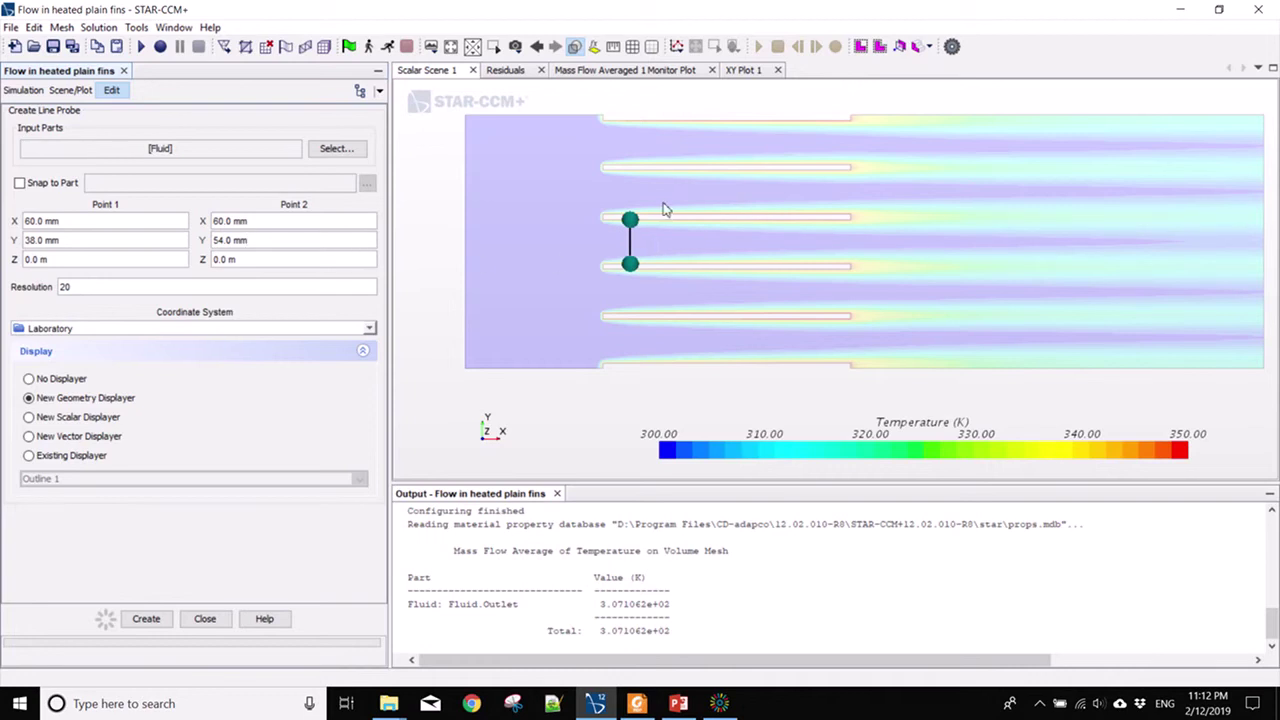
Create the vertical line probe with No Displayer and close its creation form.
{"action": "left_click", "coordinate": [29, 379]}
{"action": "left_click", "coordinate": [146, 619]}
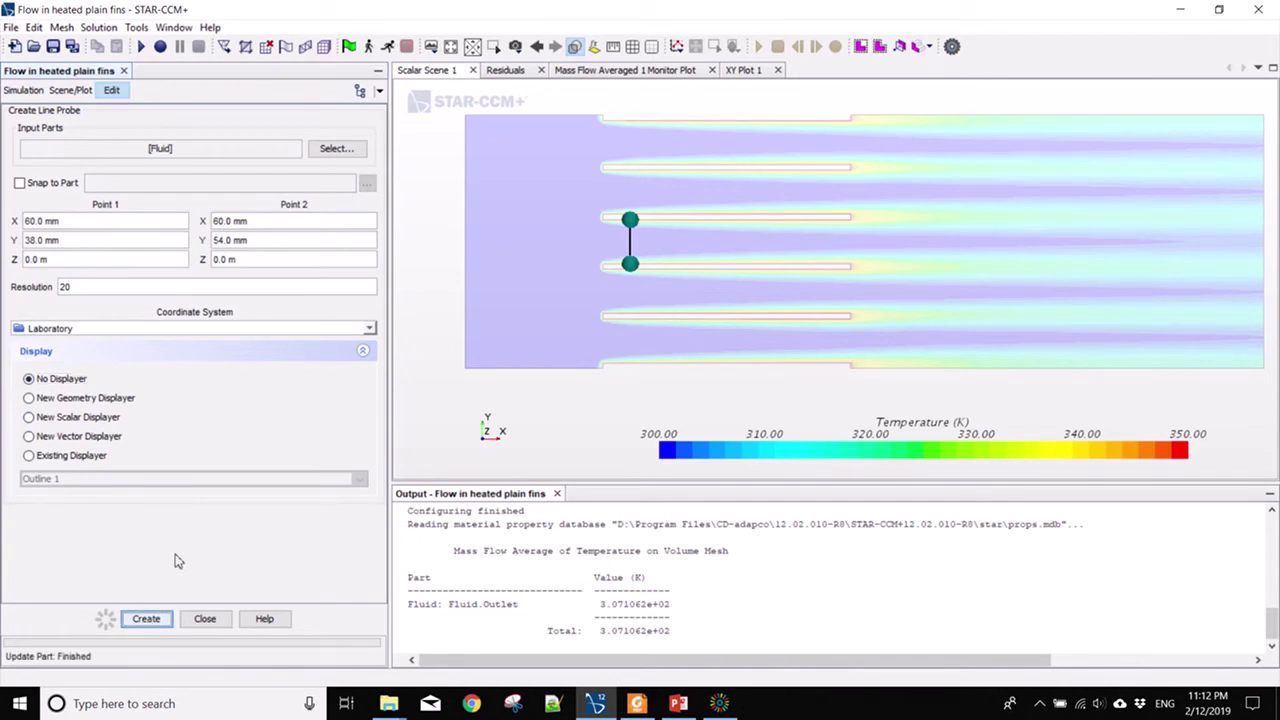
{"action": "left_click", "coordinate": [214, 622]}
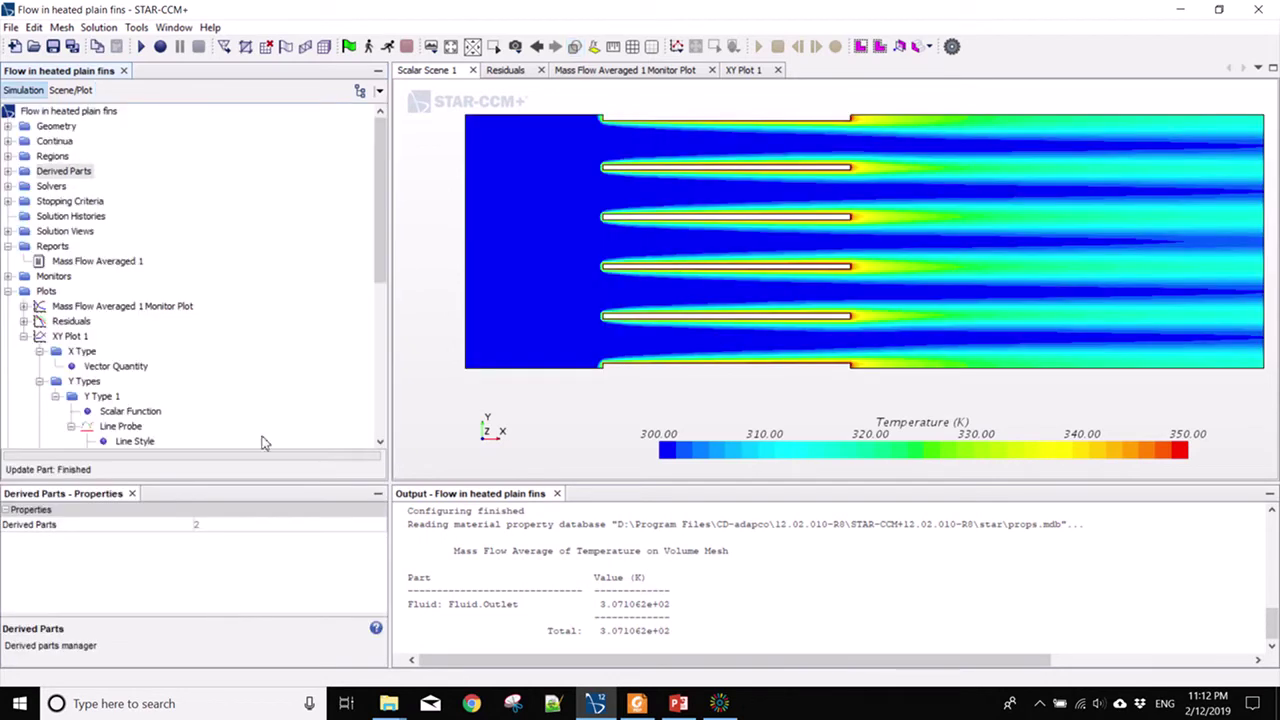
Rename the Line Probe 2 derived part as 10mm.
{"action": "left_click", "coordinate": [8, 171]}
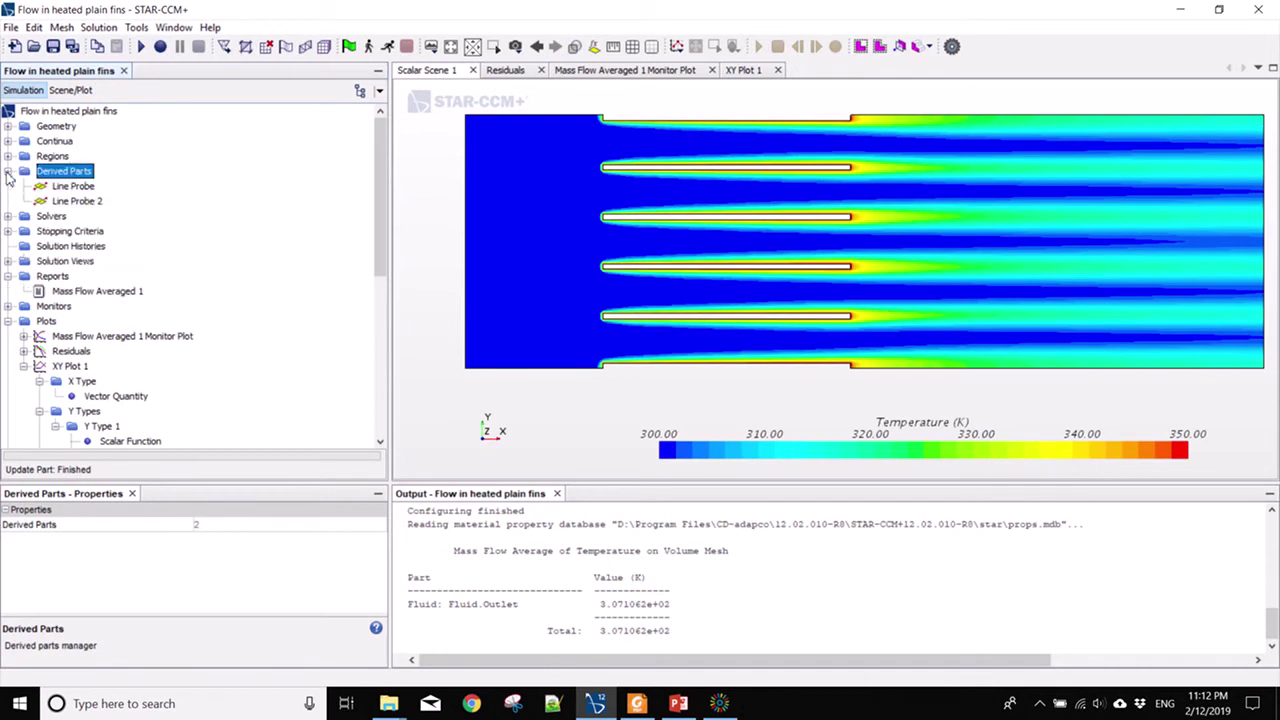
{"action": "left_click", "coordinate": [86, 202]}
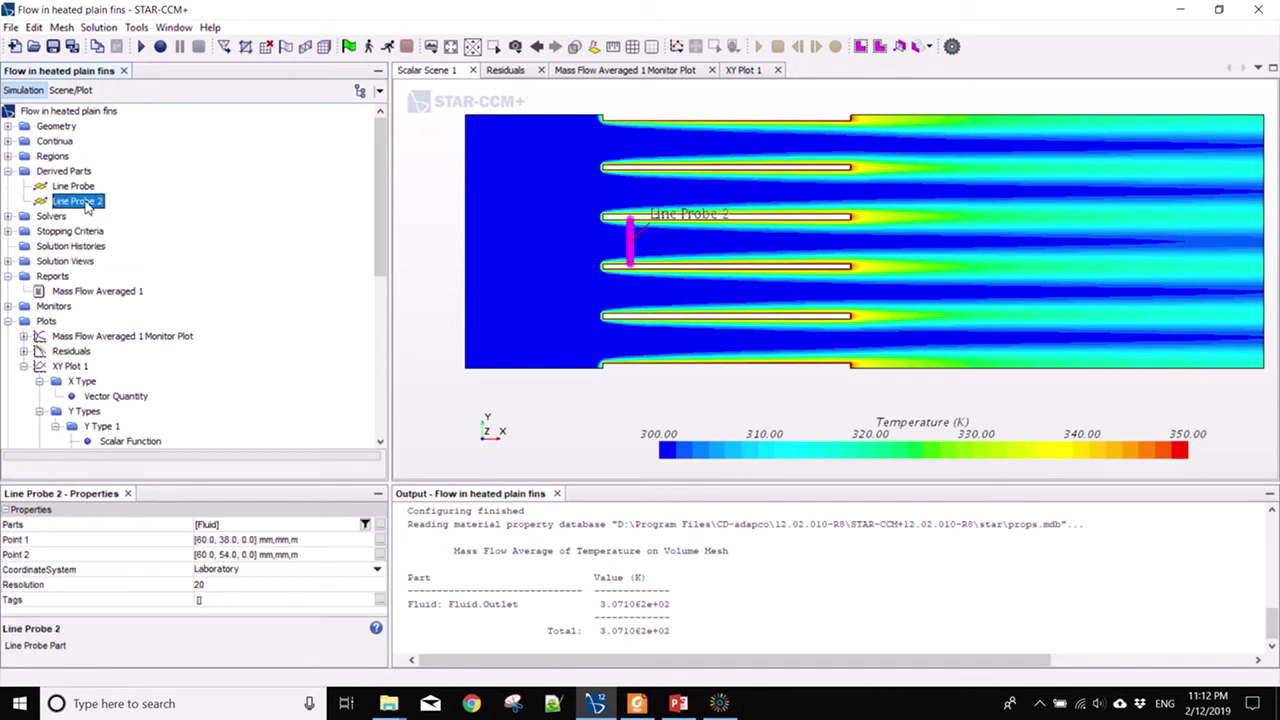
{"action": "right_click", "coordinate": [86, 202]}
{"action": "left_click", "coordinate": [136, 376]}
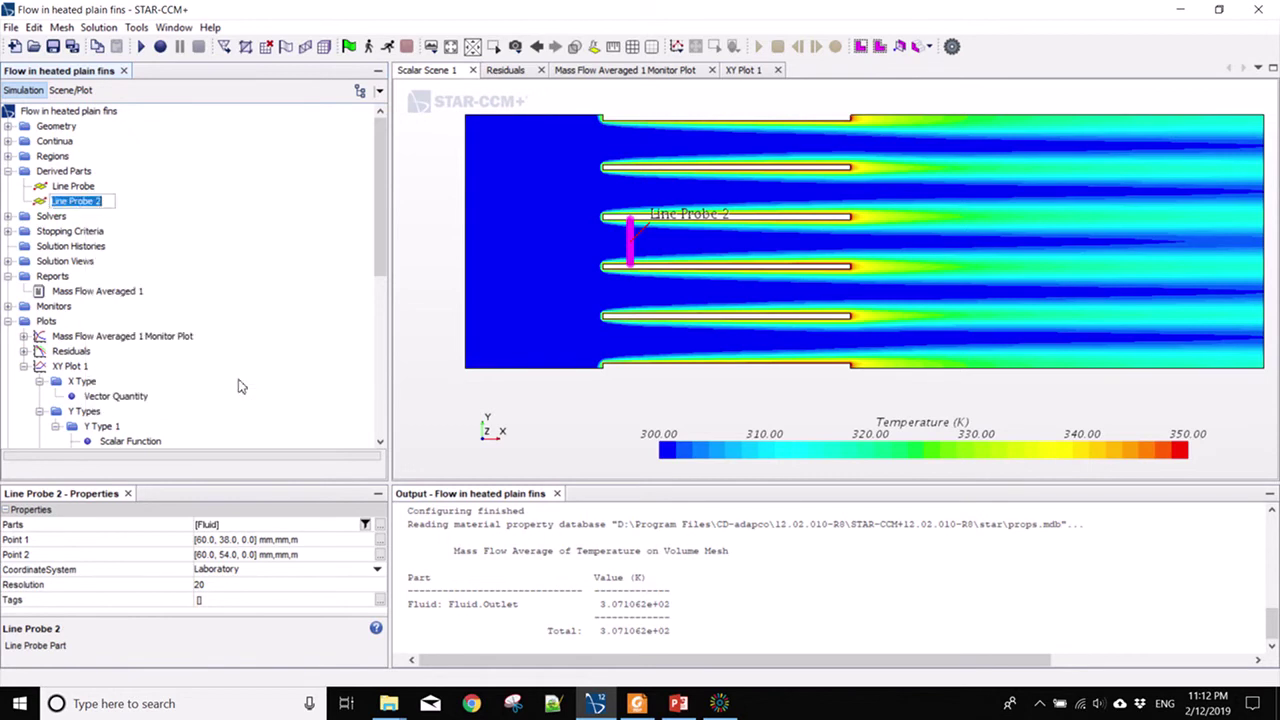
{"action": "type", "text": "10mm"}
{"action": "key", "text": "Return"}
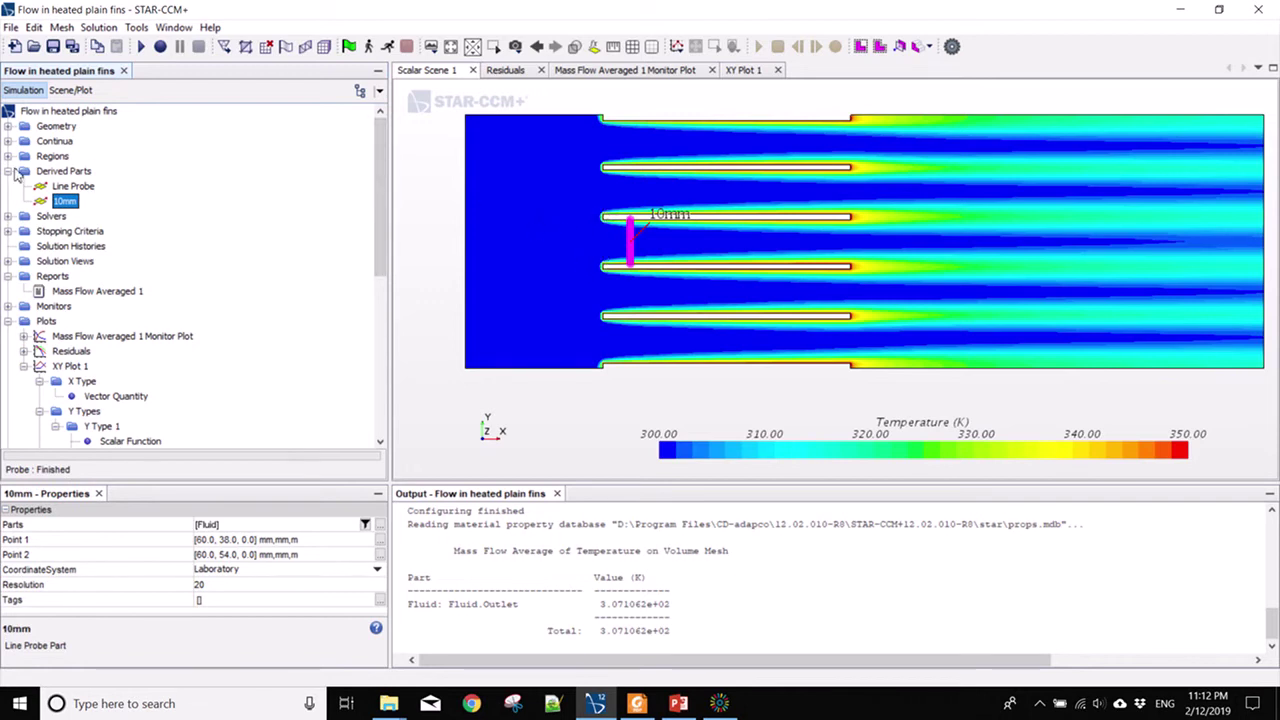
Start another line probe derived part with Point 1 at X 95 mm and Y 38 mm.
{"action": "right_click", "coordinate": [66, 172]}
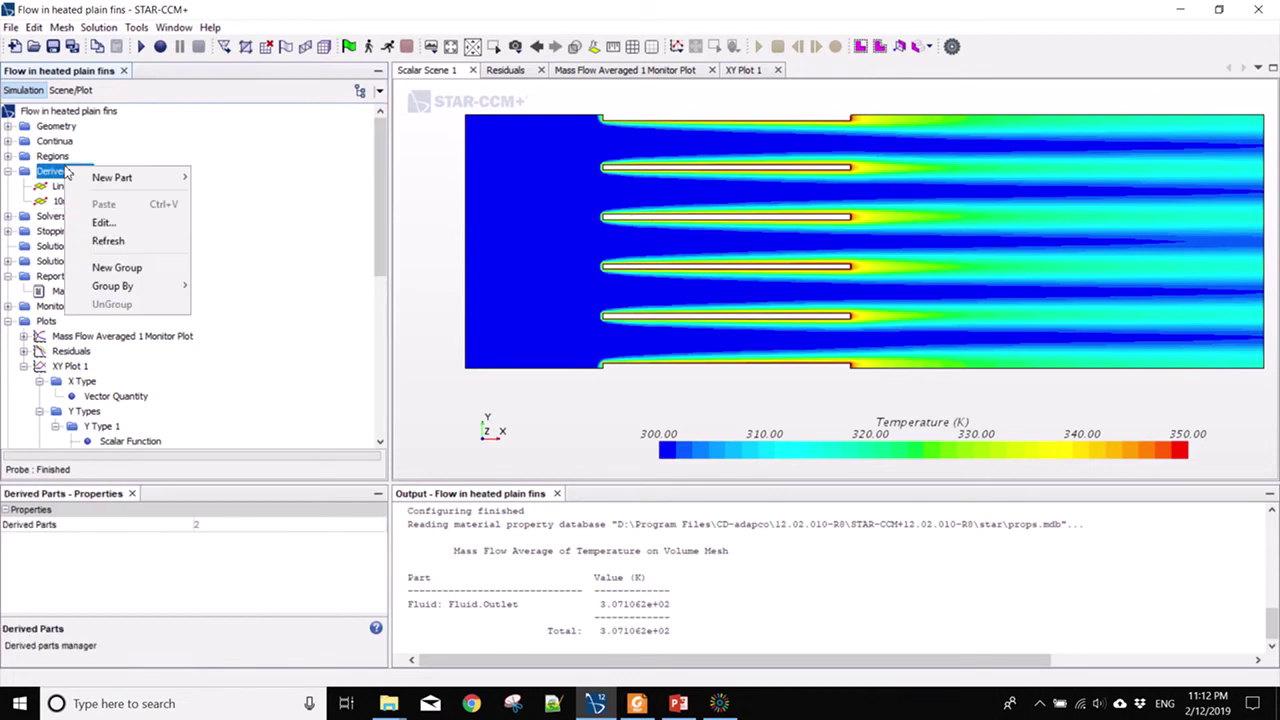
{"action": "mouse_move", "coordinate": [150, 177]}
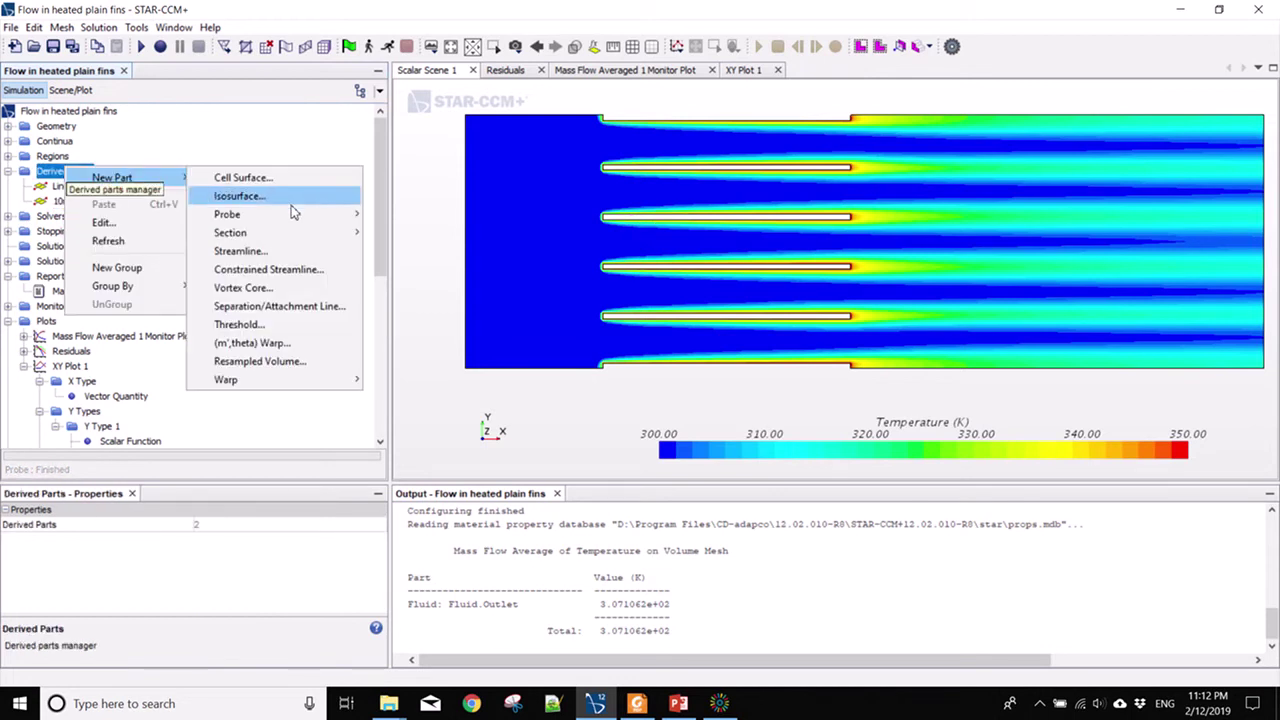
{"action": "mouse_move", "coordinate": [335, 224]}
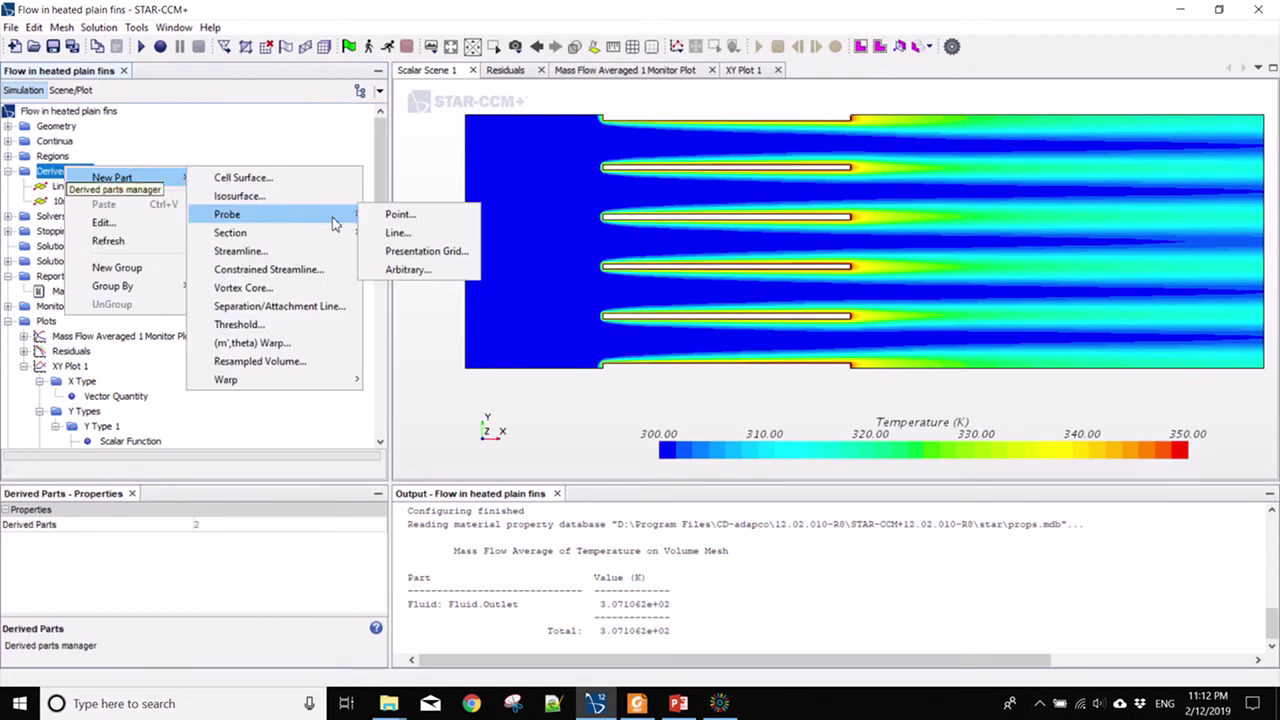
{"action": "left_click", "coordinate": [452, 238]}
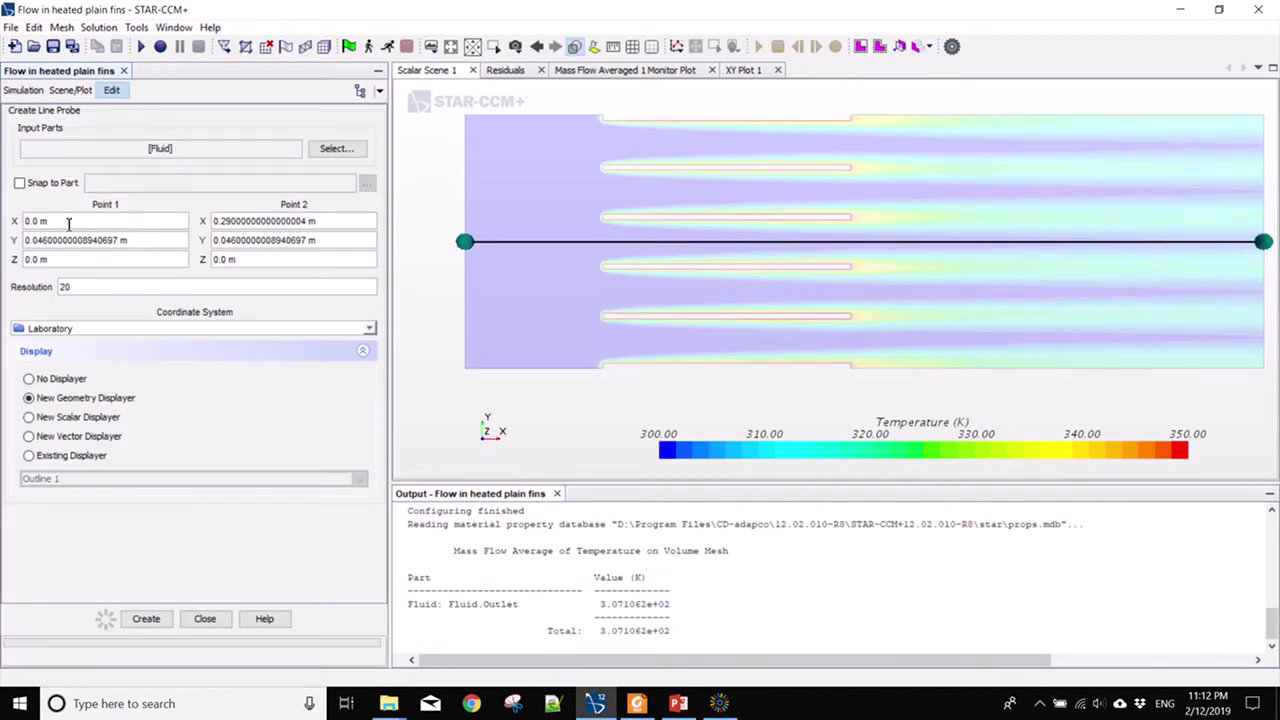
{"action": "left_click", "coordinate": [69, 224]}
{"action": "type", "text": "95mm"}
{"action": "key", "text": "Return"}
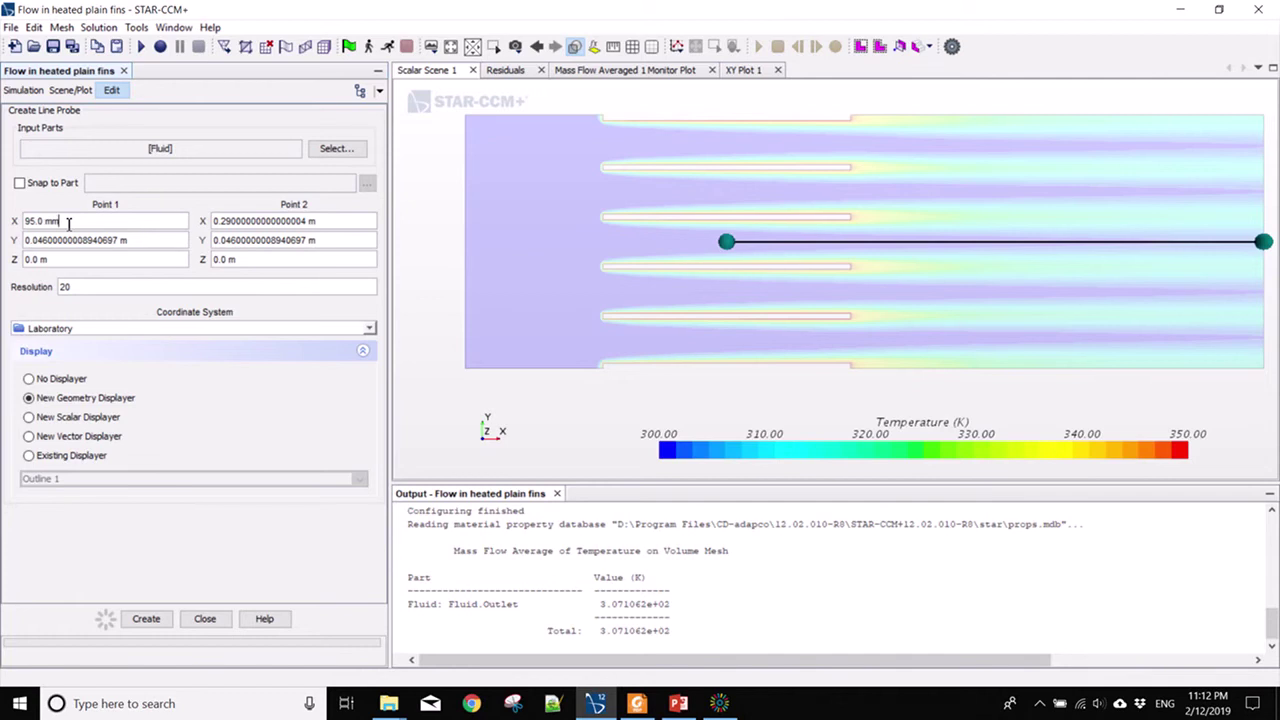
{"action": "left_click", "coordinate": [93, 242]}
{"action": "type", "text": "3"}
{"action": "type", "text": "8.0 mm"}
{"action": "key", "text": "Return"}
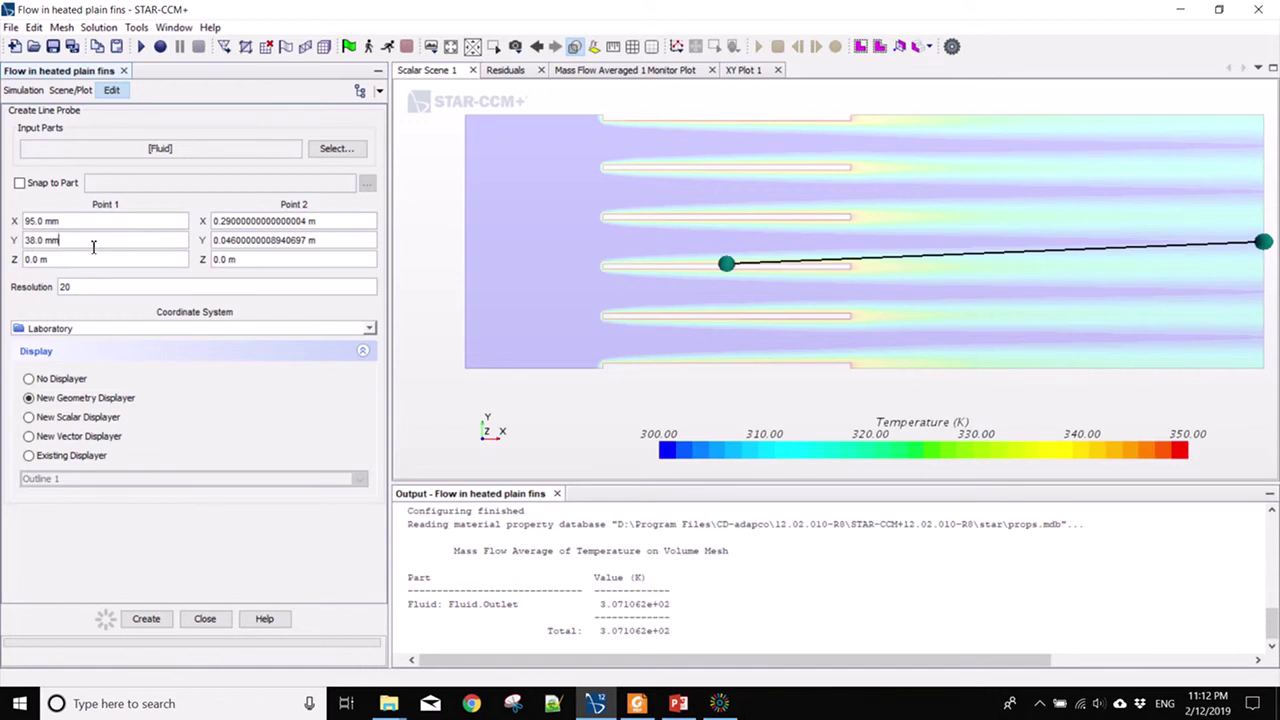
Set Point 2 of the line probe to X 95 mm and Y 54 mm, and create it with No Displayer.
{"action": "left_click", "coordinate": [309, 226]}
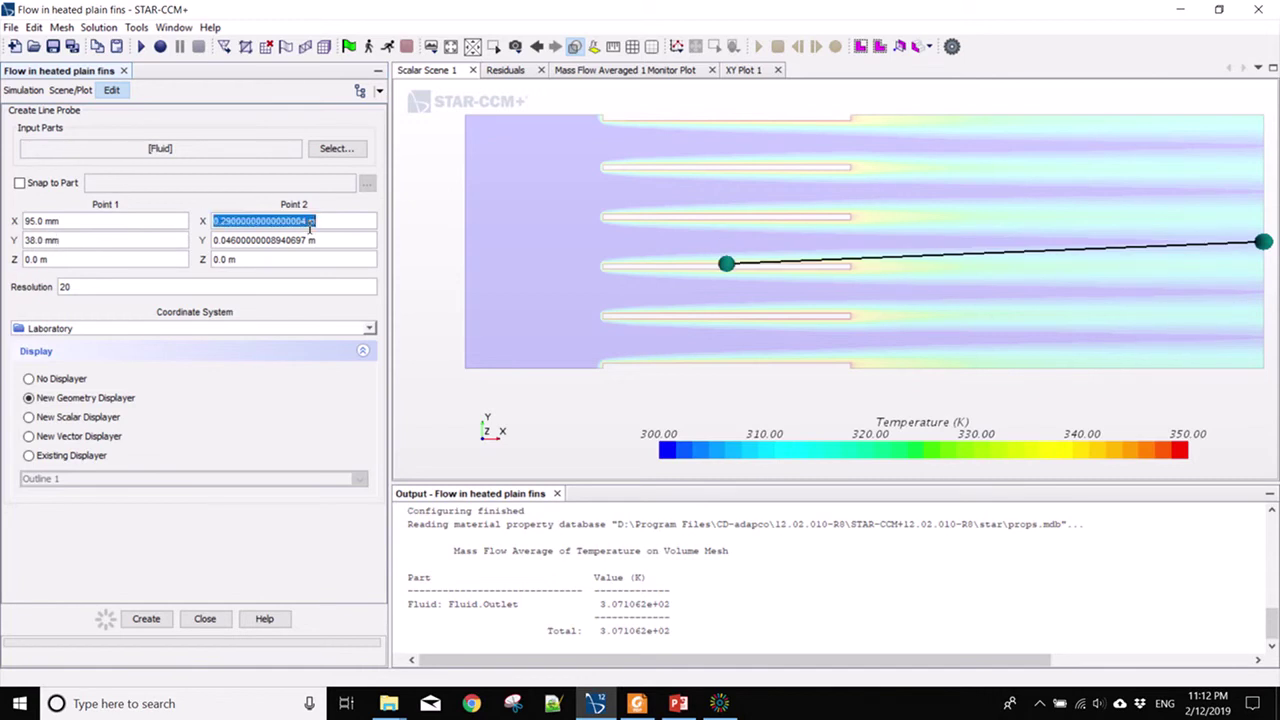
{"action": "type", "text": "95.0 "}
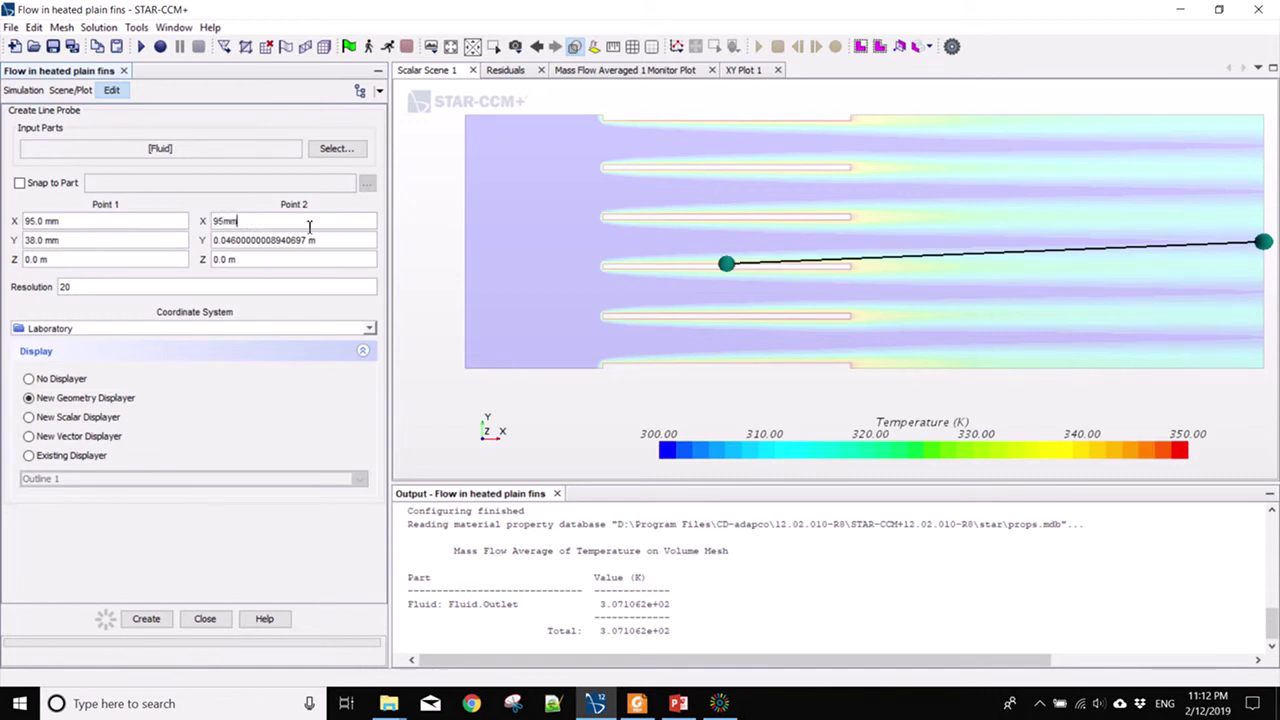
{"action": "type", "text": "mm"}
{"action": "key", "text": "Return"}
{"action": "left_click", "coordinate": [308, 242]}
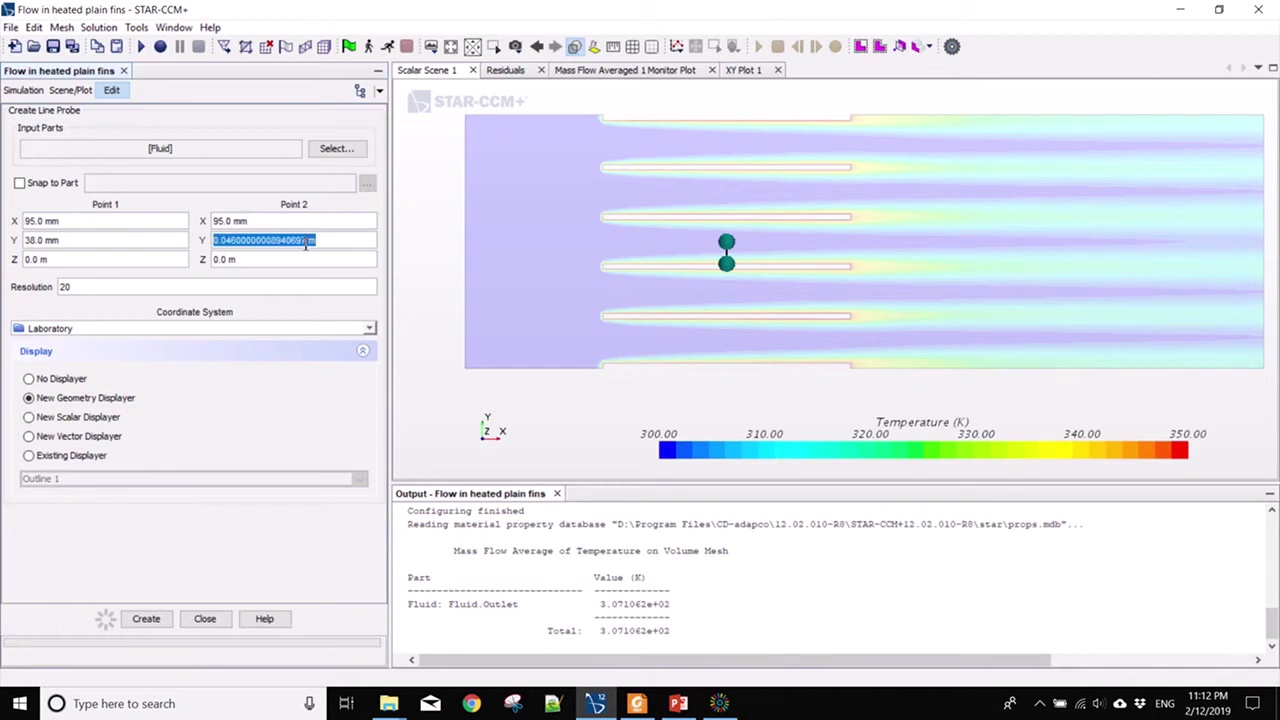
{"action": "type", "text": "54.0 "}
{"action": "type", "text": "mm"}
{"action": "key", "text": "Return"}
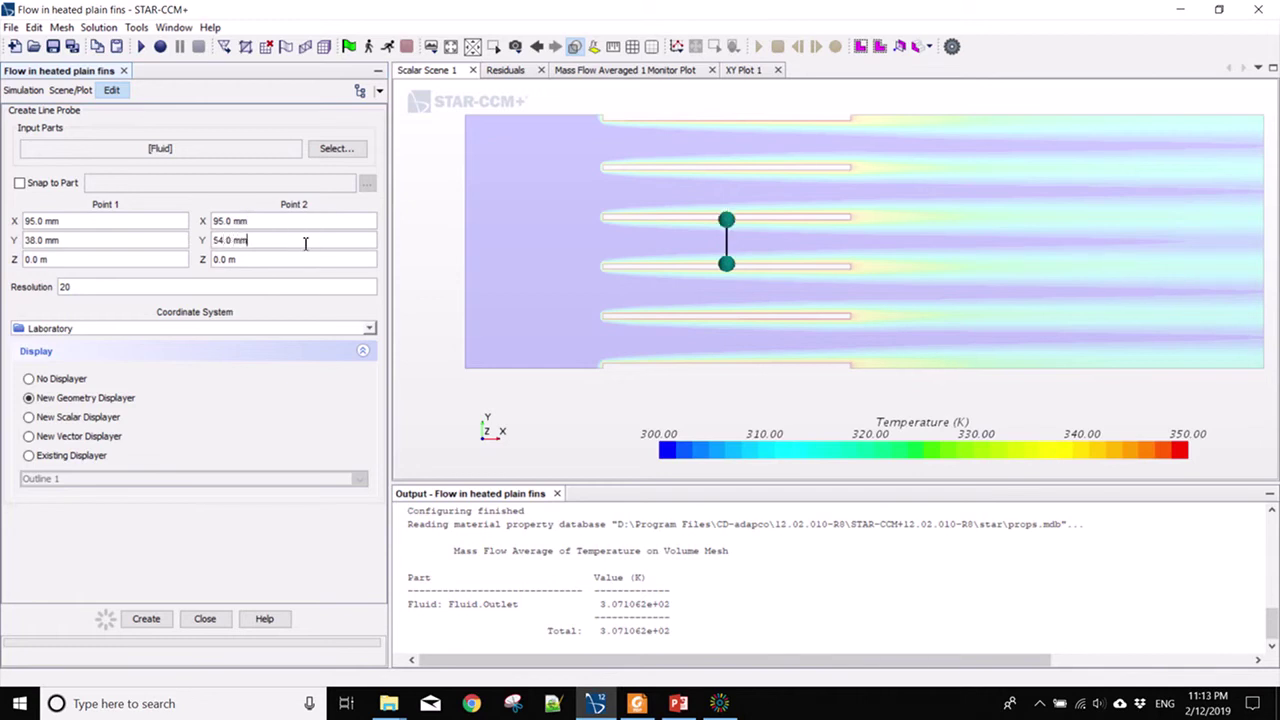
{"action": "left_click", "coordinate": [29, 380]}
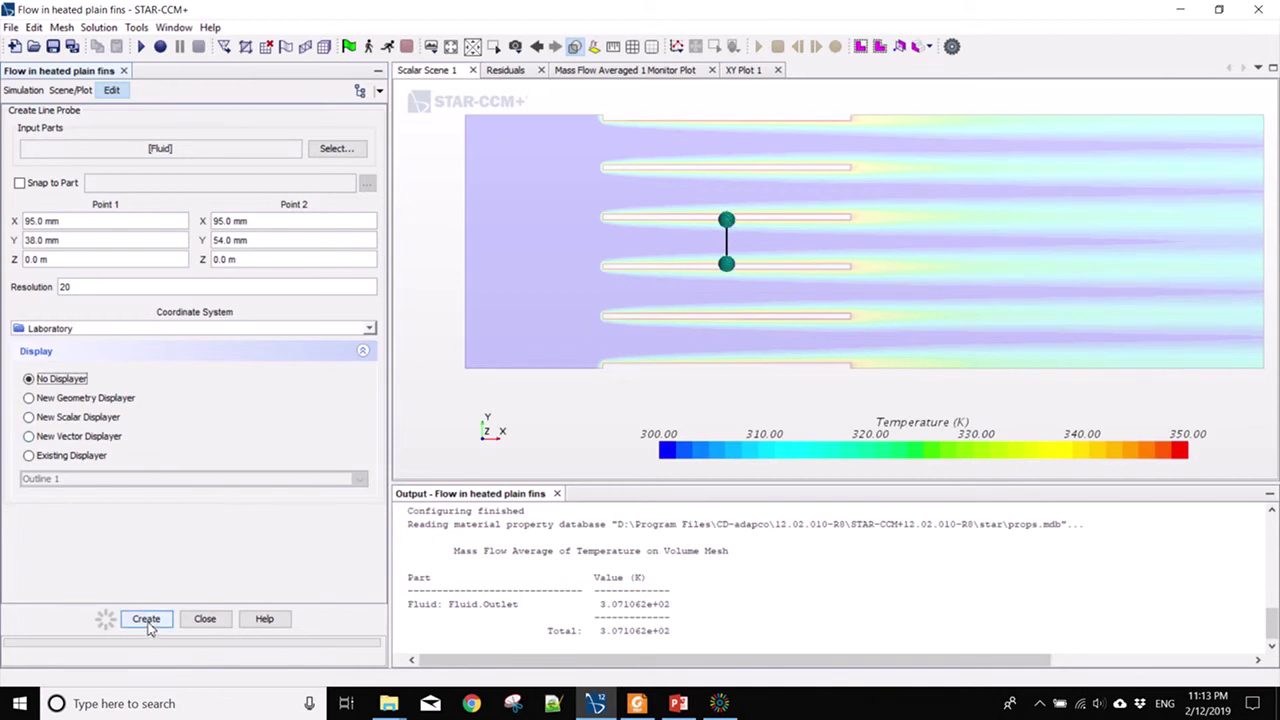
{"action": "left_click", "coordinate": [207, 622]}
Rename the Line Probe 2 derived part at X 95 mm as 45mm.
{"action": "left_click", "coordinate": [76, 217]}
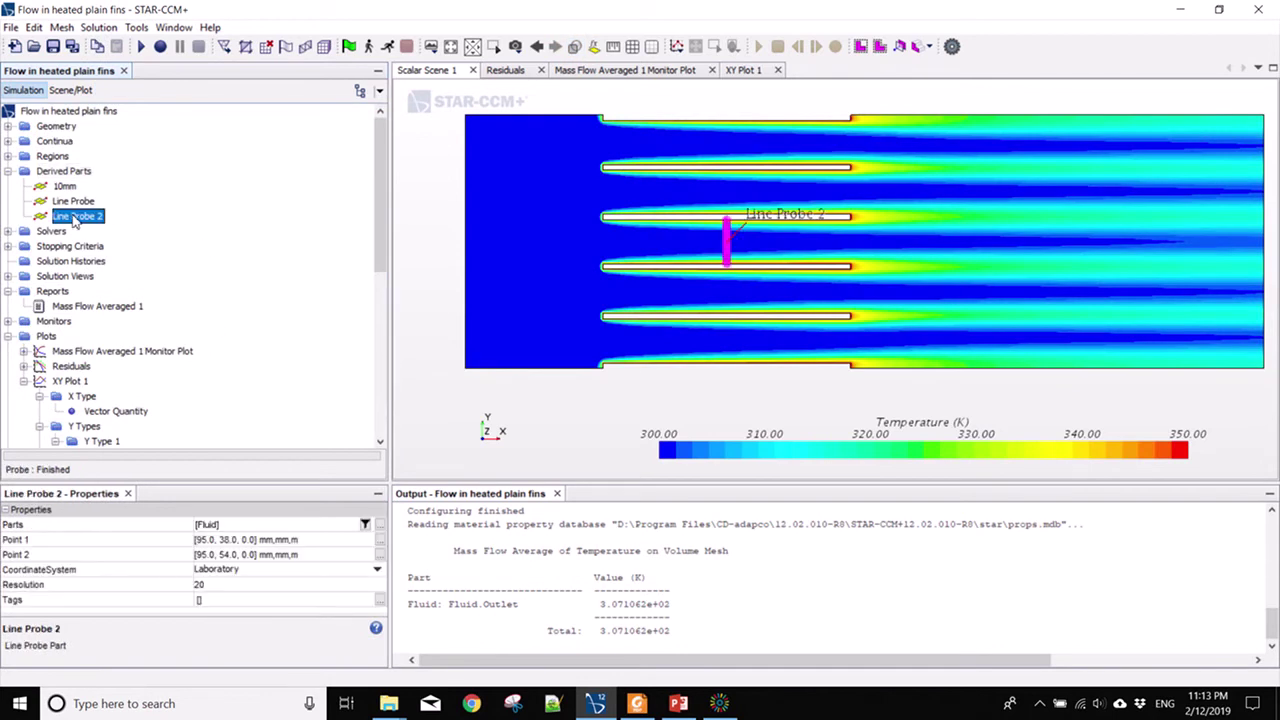
{"action": "right_click", "coordinate": [75, 219]}
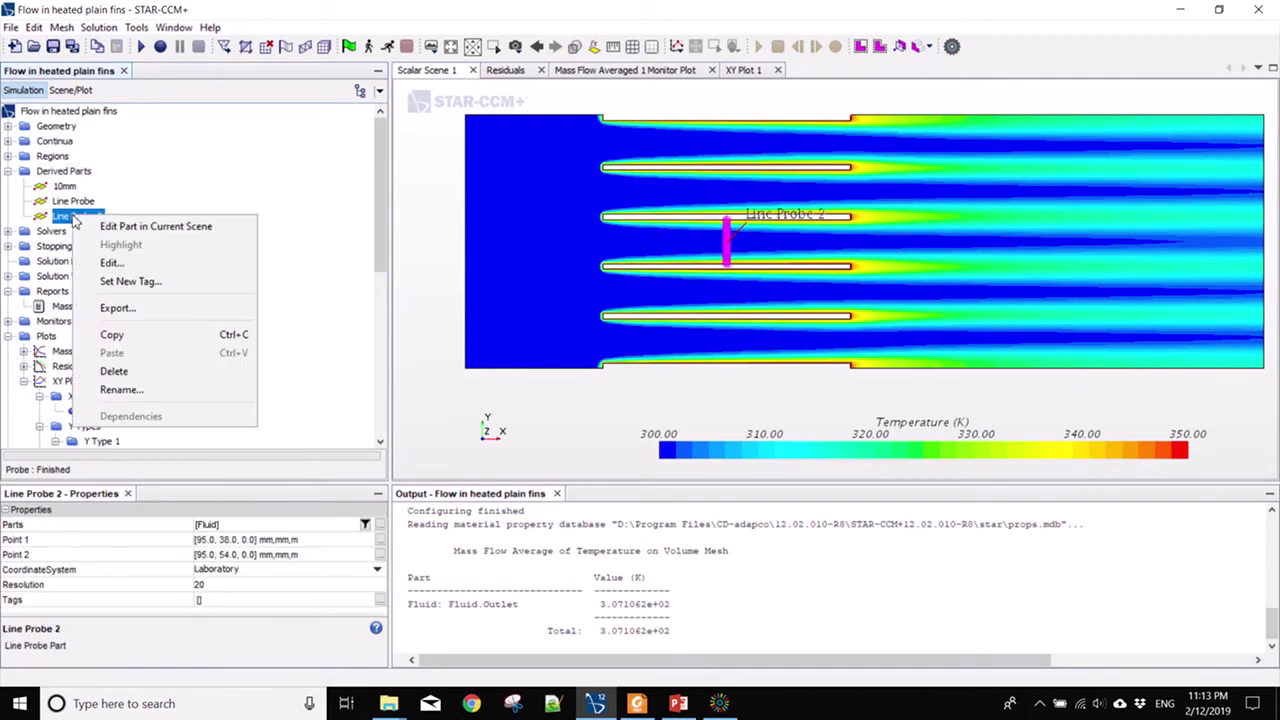
{"action": "left_click", "coordinate": [228, 391]}
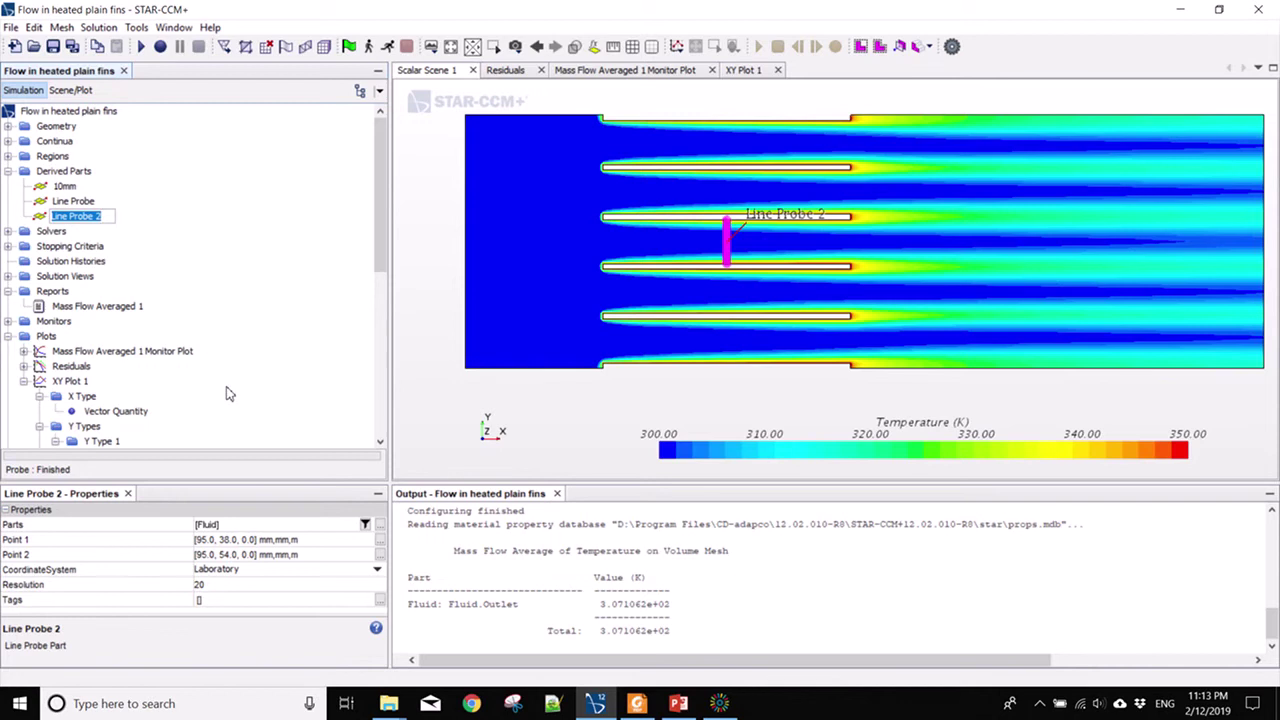
{"action": "type", "text": "45mm"}
{"action": "key", "text": "Return"}
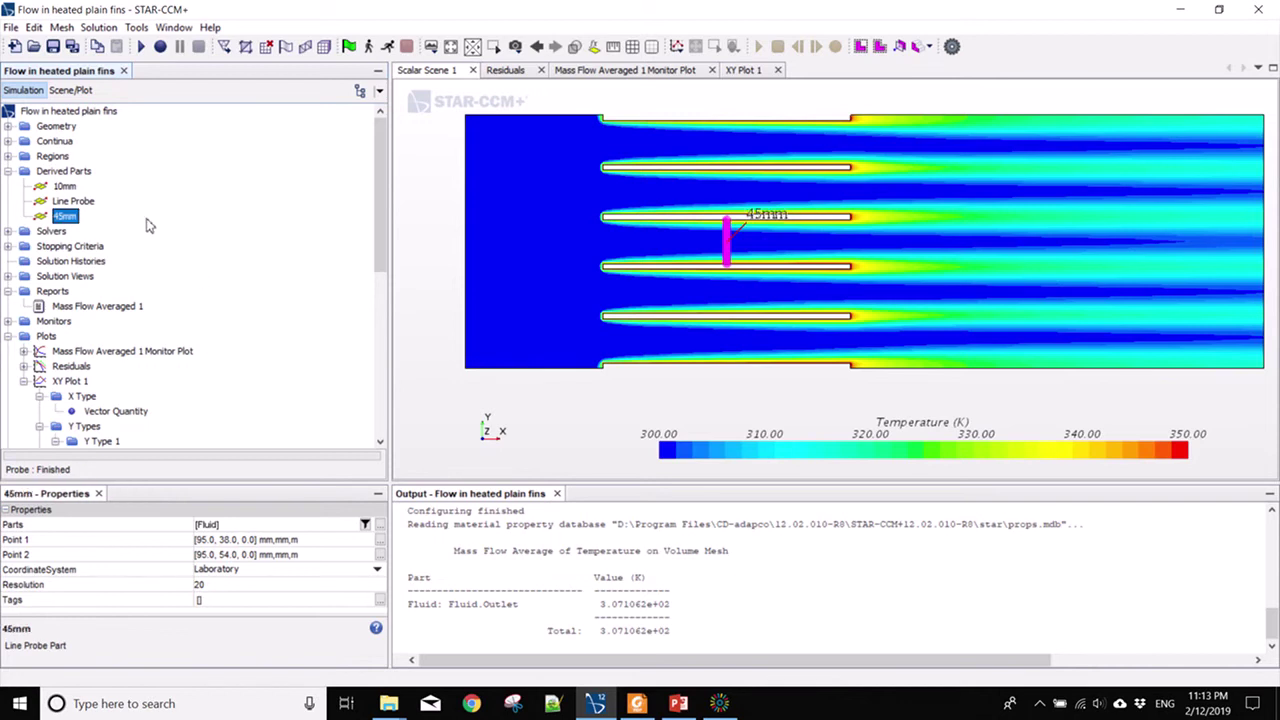
Start a further line probe derived part with Point 1 at X 130 mm and Y 38 mm.
{"action": "left_click", "coordinate": [75, 174]}
{"action": "right_click", "coordinate": [78, 177]}
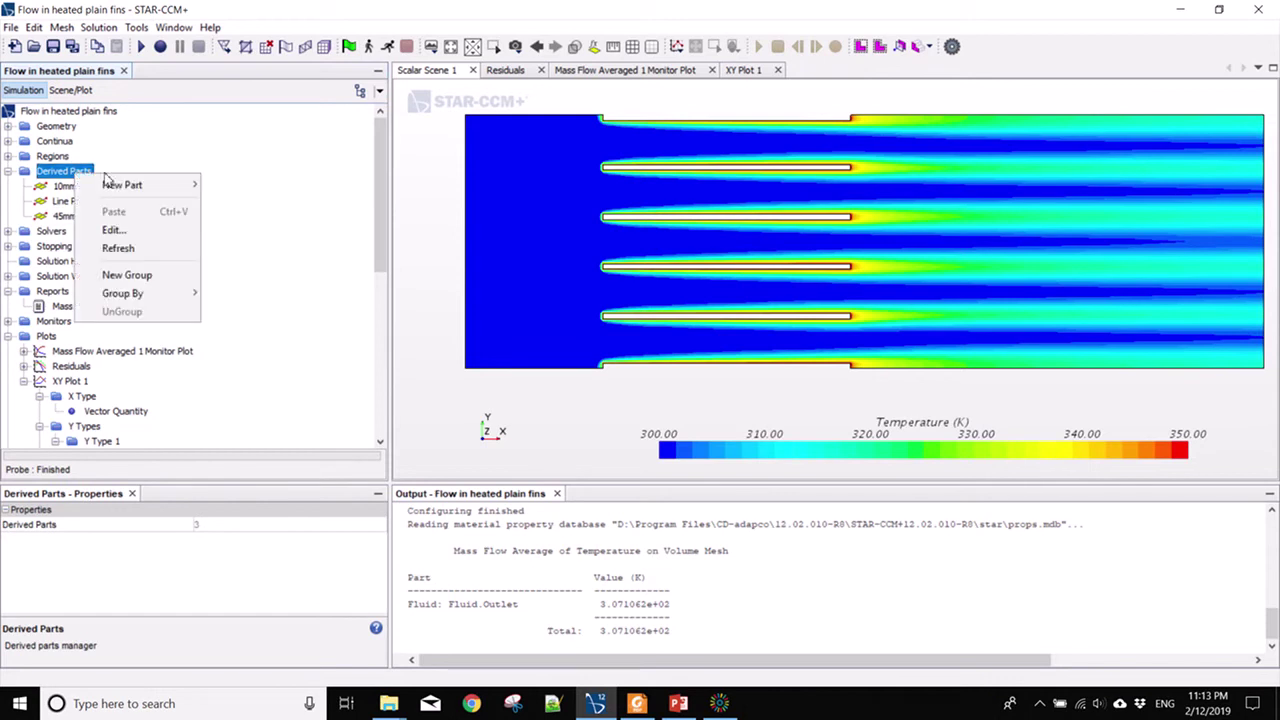
{"action": "mouse_move", "coordinate": [149, 182]}
{"action": "mouse_move", "coordinate": [340, 231]}
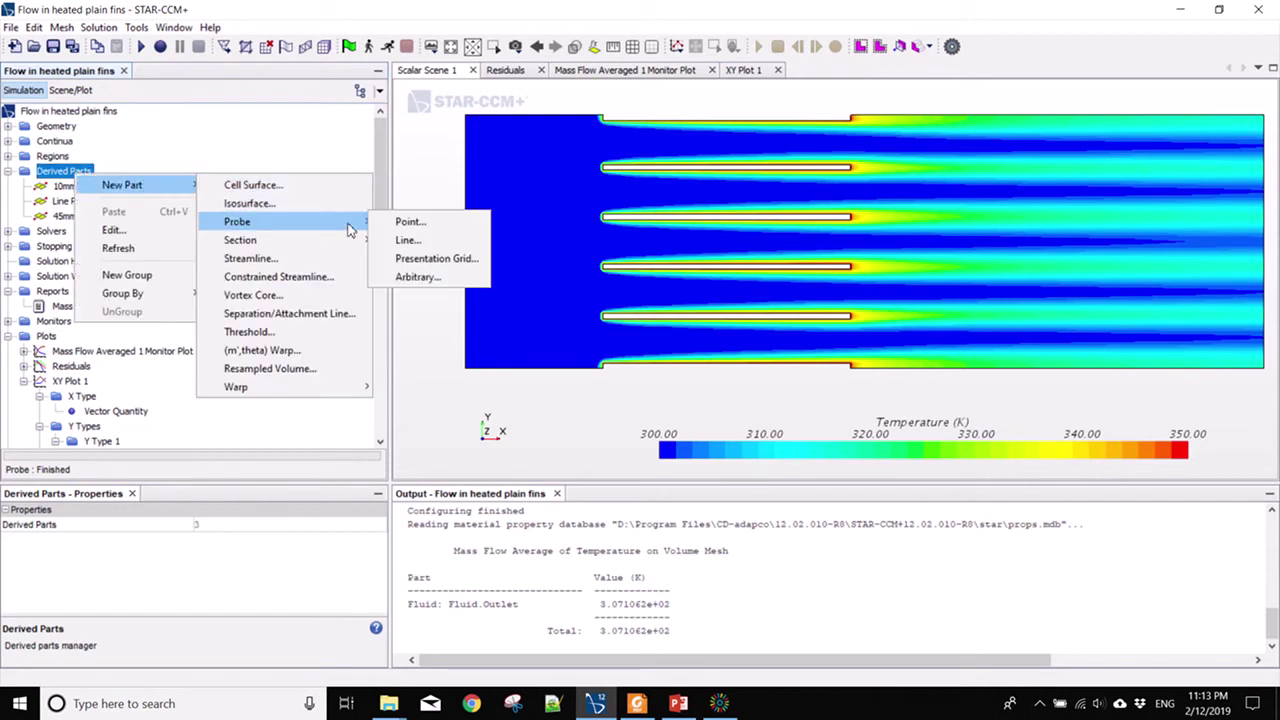
{"action": "left_click", "coordinate": [470, 243]}
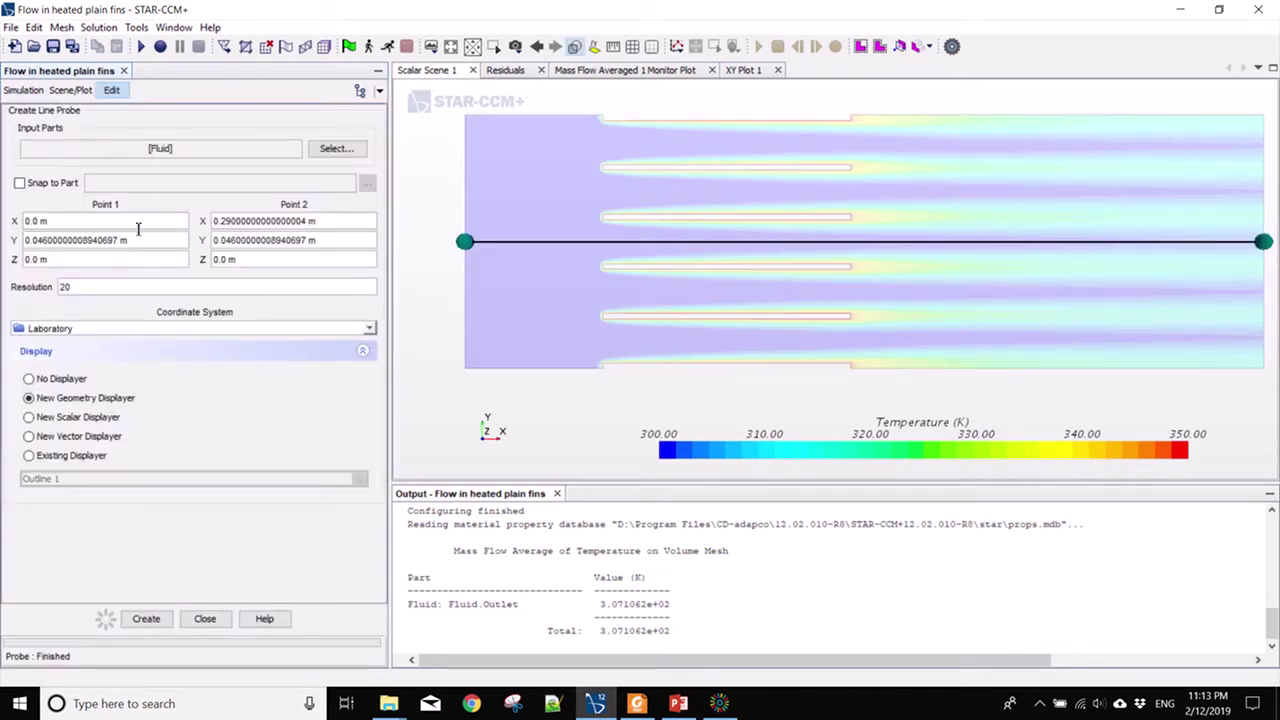
{"action": "left_click", "coordinate": [85, 220]}
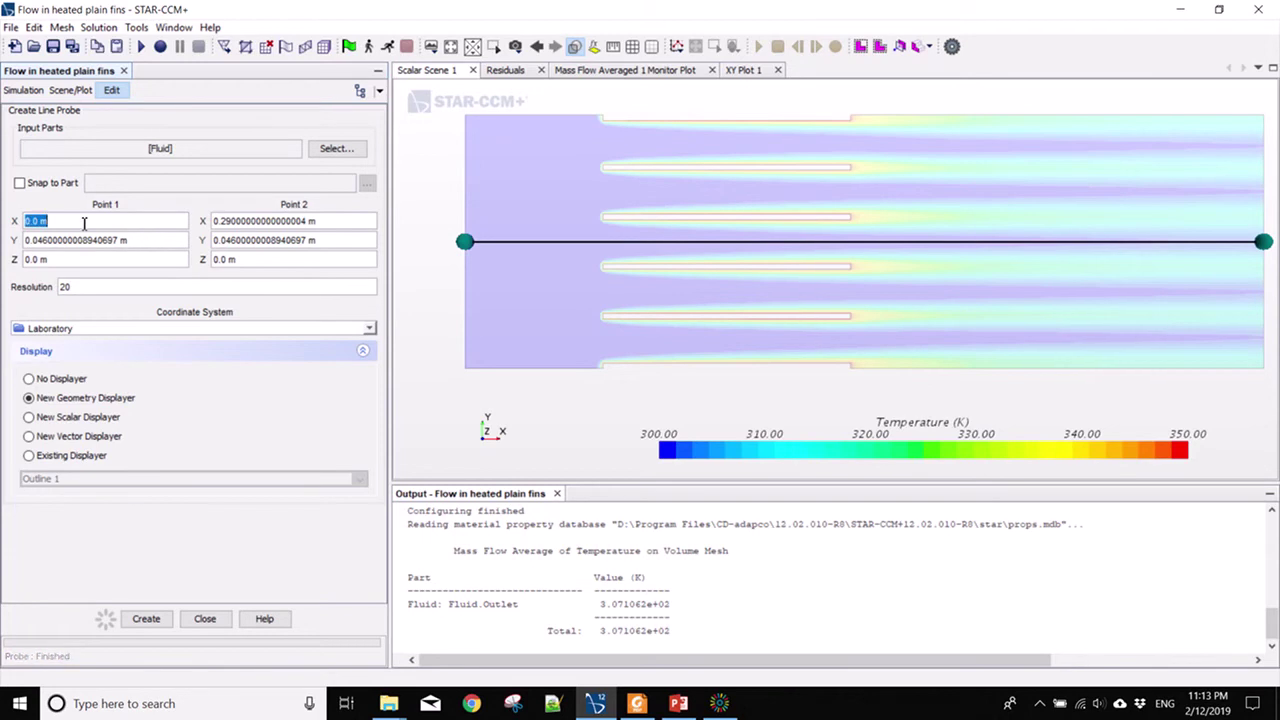
{"action": "type", "text": "130.0 mm"}
{"action": "key", "text": "Return"}
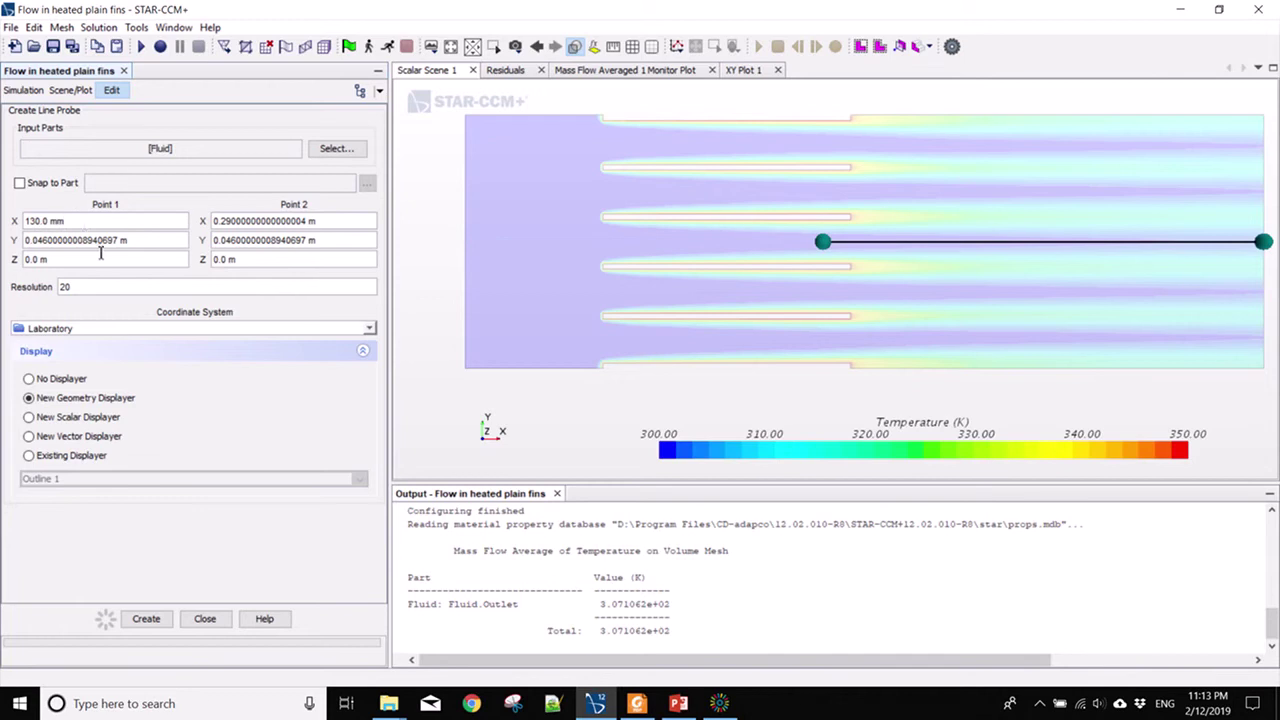
{"action": "left_click", "coordinate": [106, 245]}
{"action": "type", "text": "38.0 mm"}
{"action": "key", "text": "Return"}
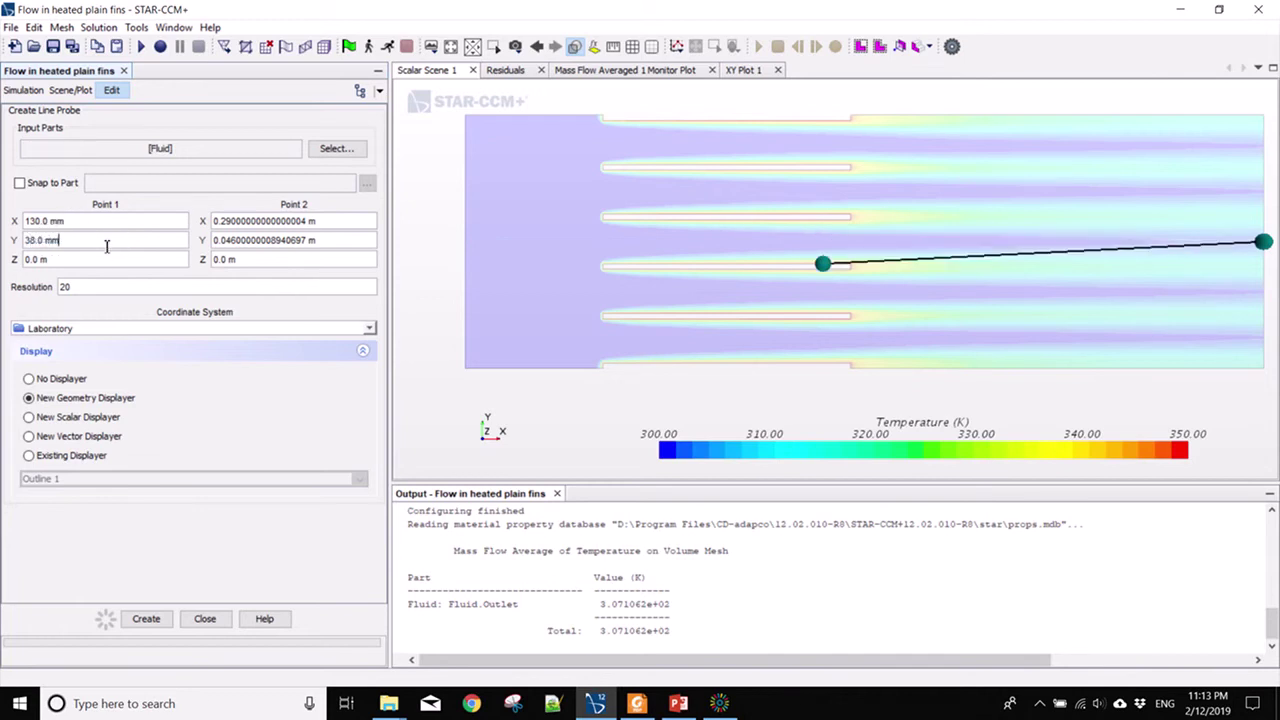
Set Point 2 of the line probe to X 130 mm and Y 54 mm, and create it with No Displayer.
{"action": "left_click", "coordinate": [320, 221]}
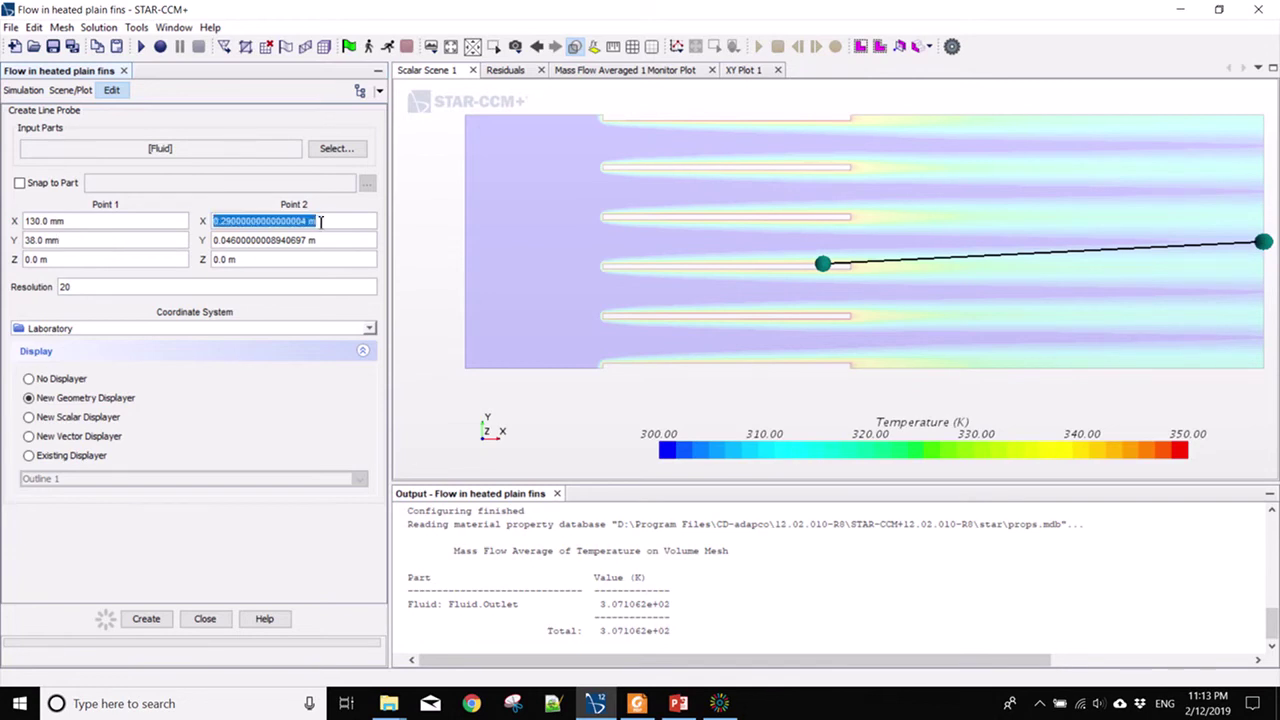
{"action": "type", "text": "130mm"}
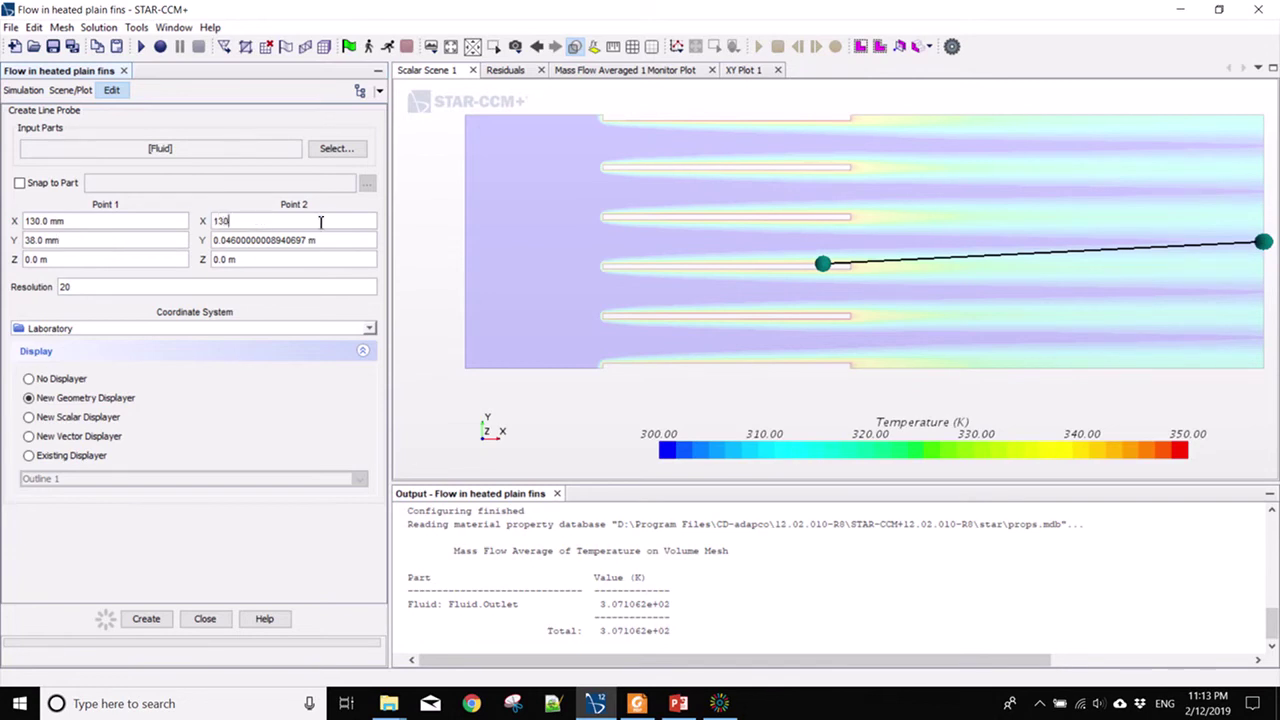
{"action": "key", "text": "Return"}
{"action": "left_click", "coordinate": [316, 243]}
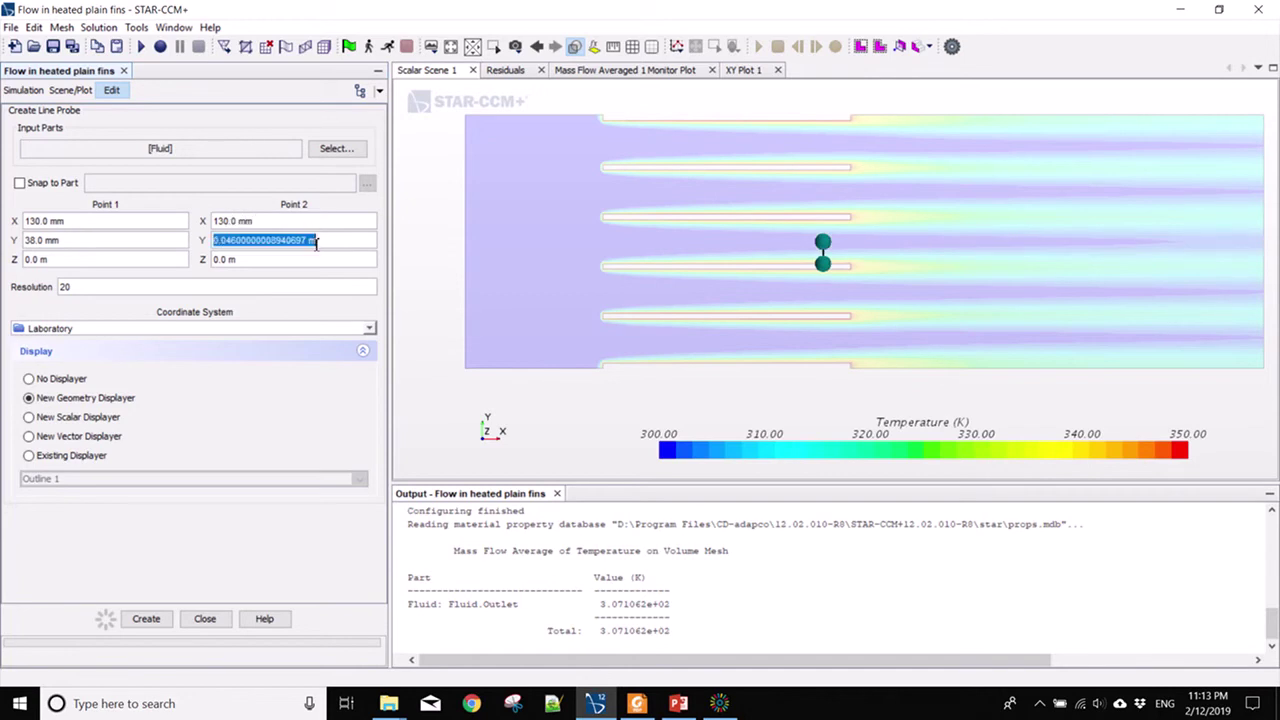
{"action": "type", "text": "54mm"}
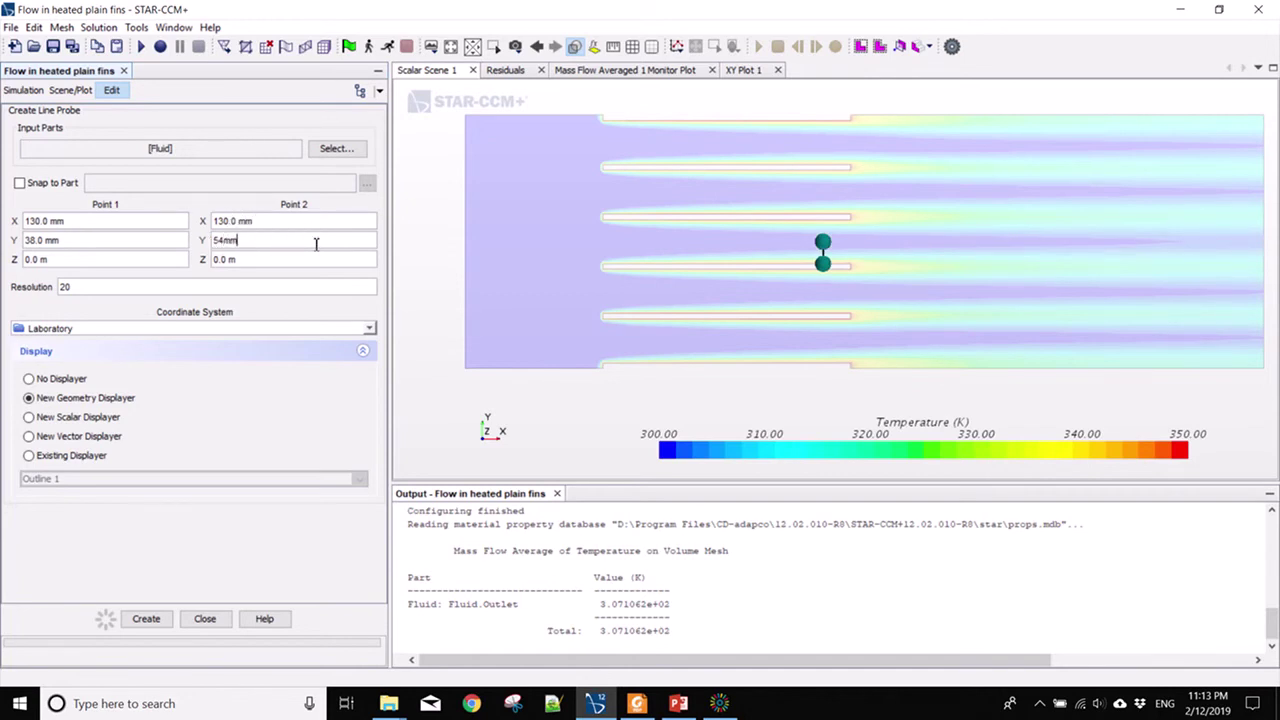
{"action": "key", "text": "Return"}
{"action": "left_click", "coordinate": [44, 379]}
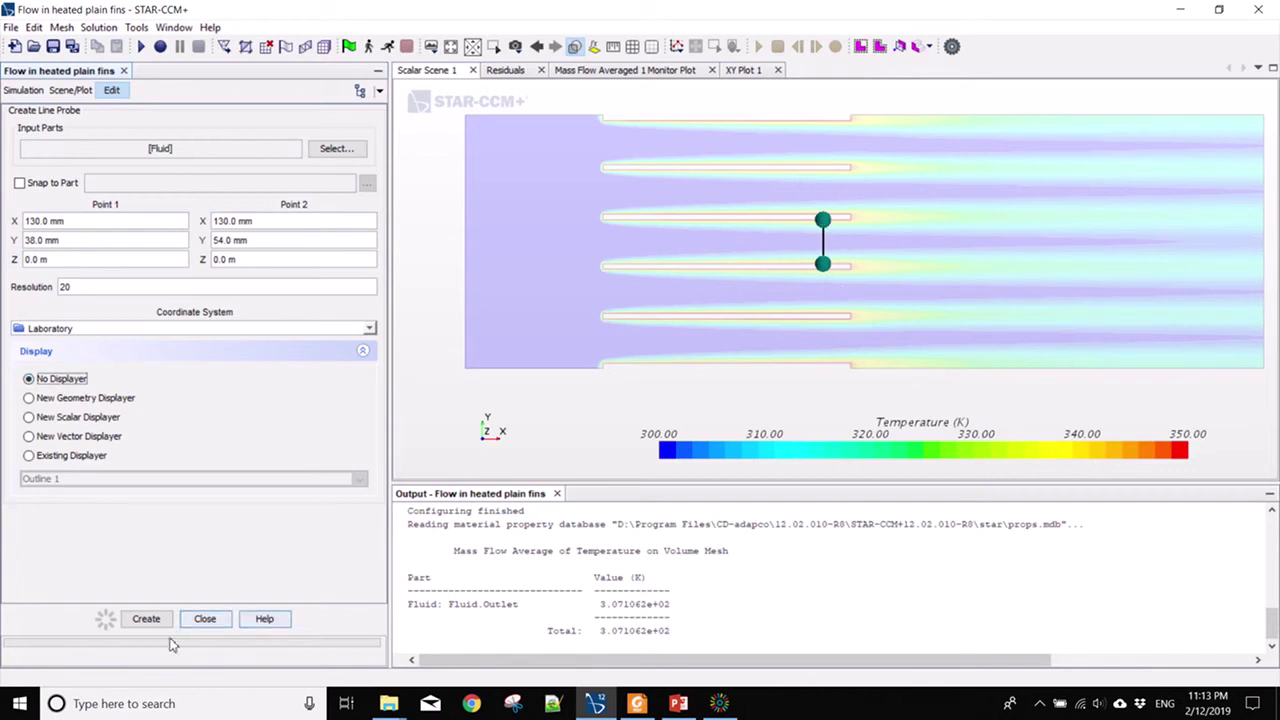
{"action": "left_click", "coordinate": [205, 619]}
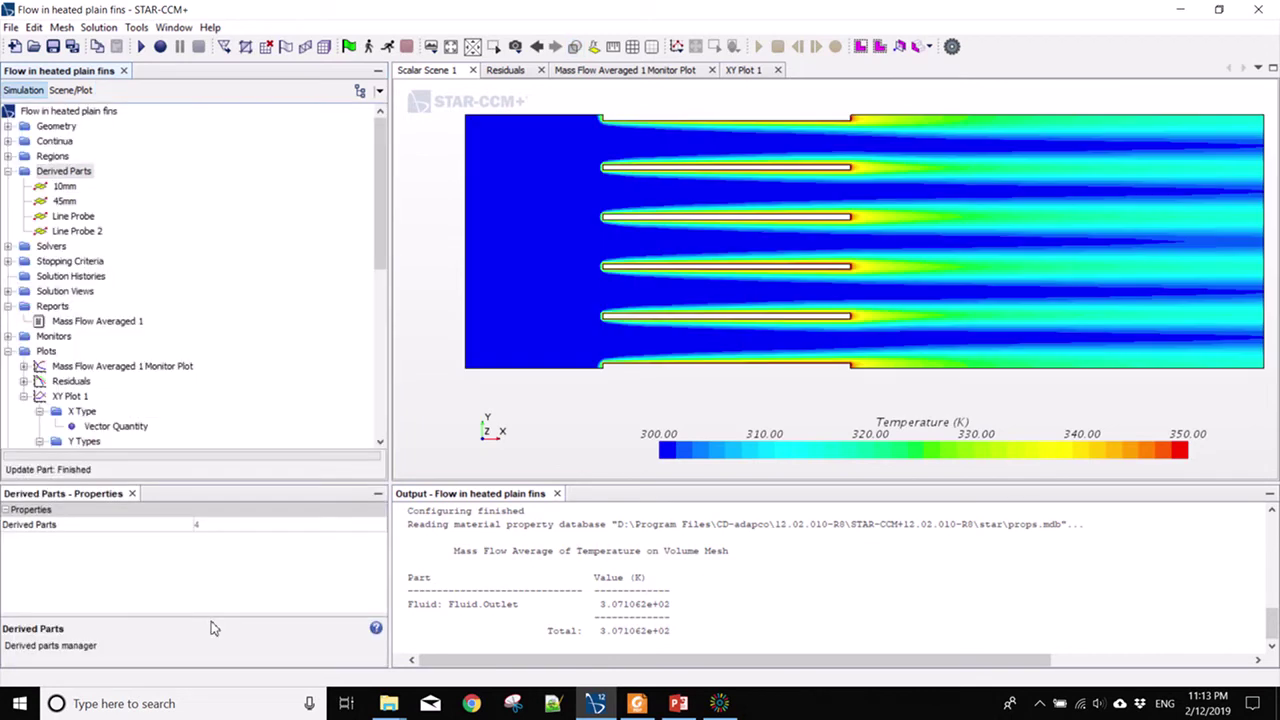
Rename the Line Probe 2 derived part at X 130 mm as 80mm.
{"action": "left_click", "coordinate": [72, 232]}
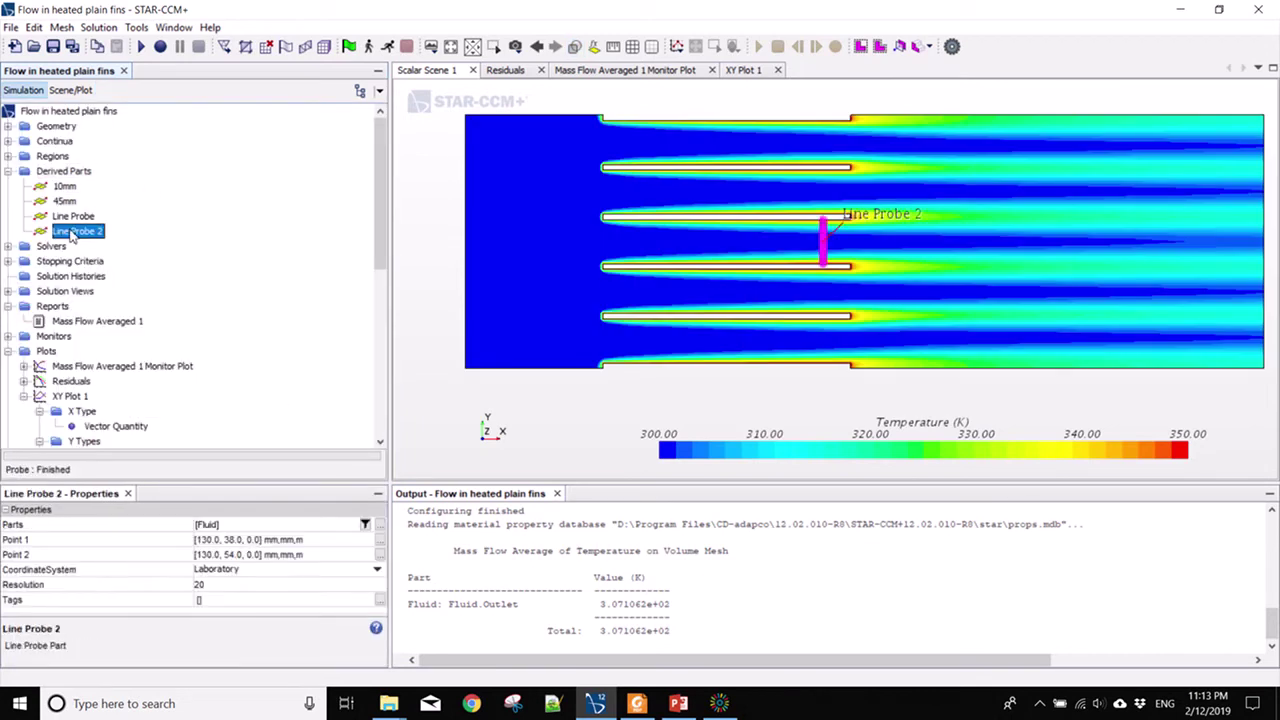
{"action": "right_click", "coordinate": [72, 232]}
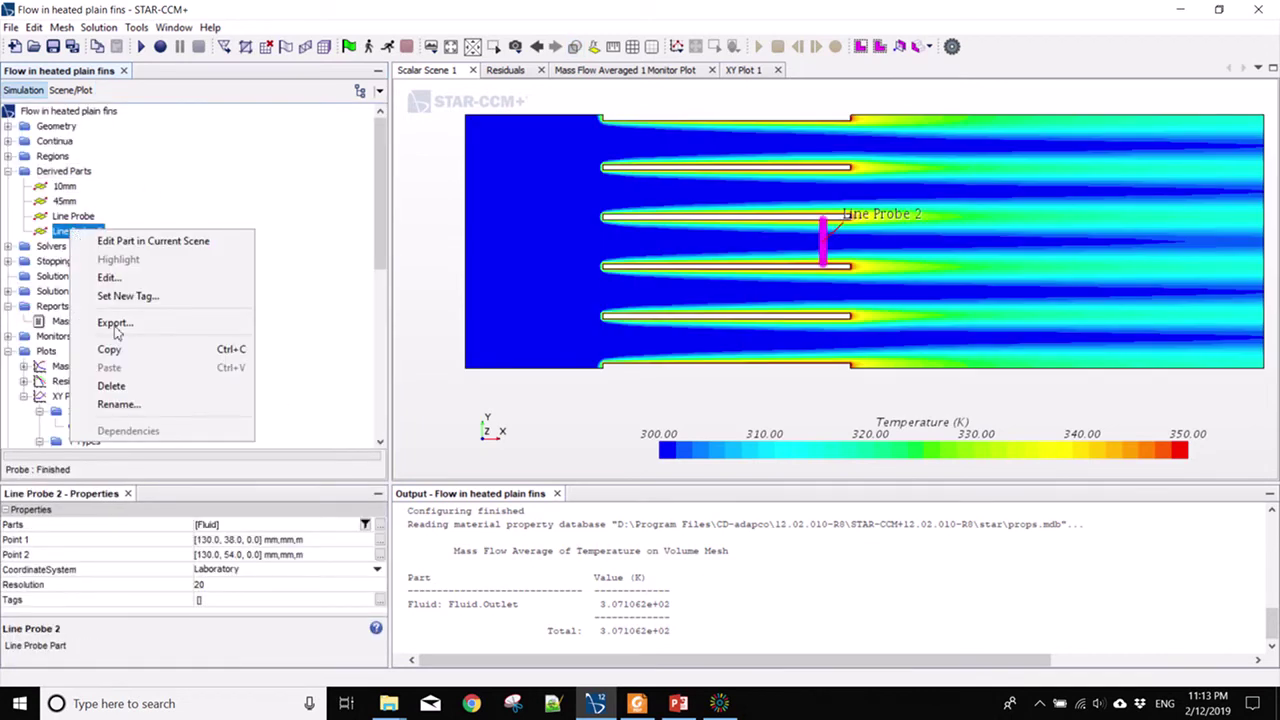
{"action": "left_click", "coordinate": [136, 405]}
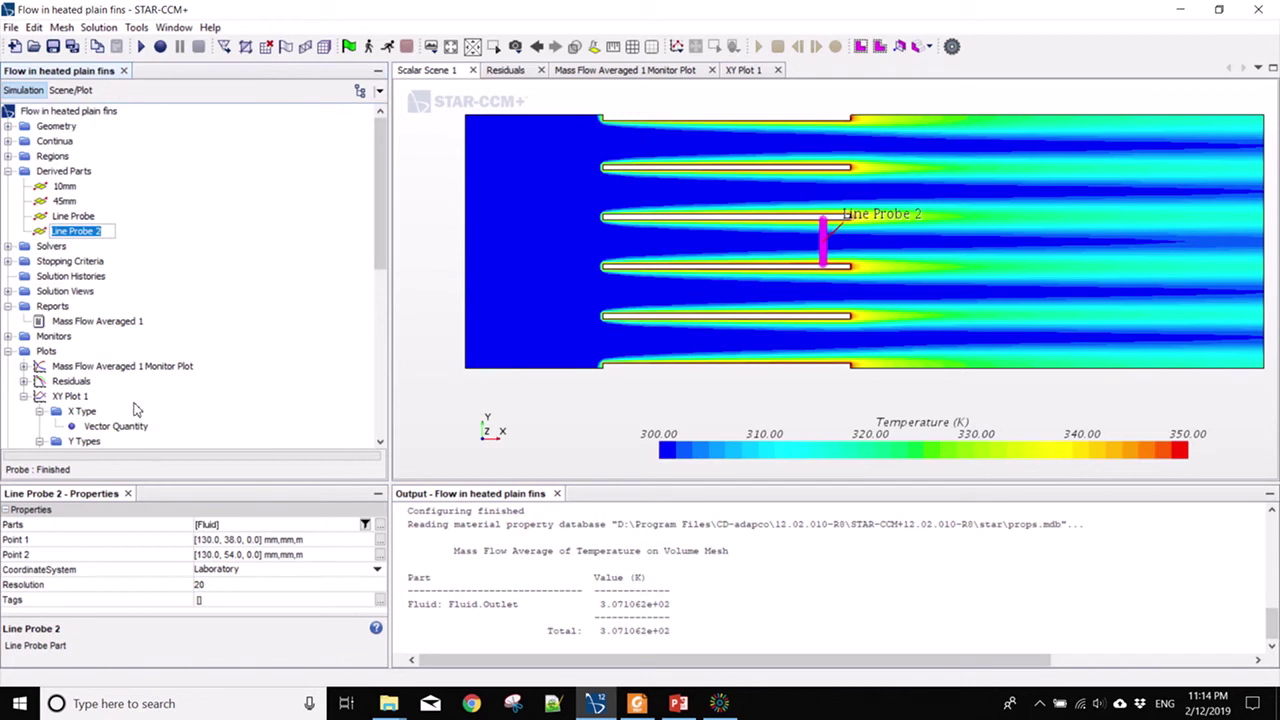
{"action": "type", "text": "80mm"}
{"action": "key", "text": "Return"}
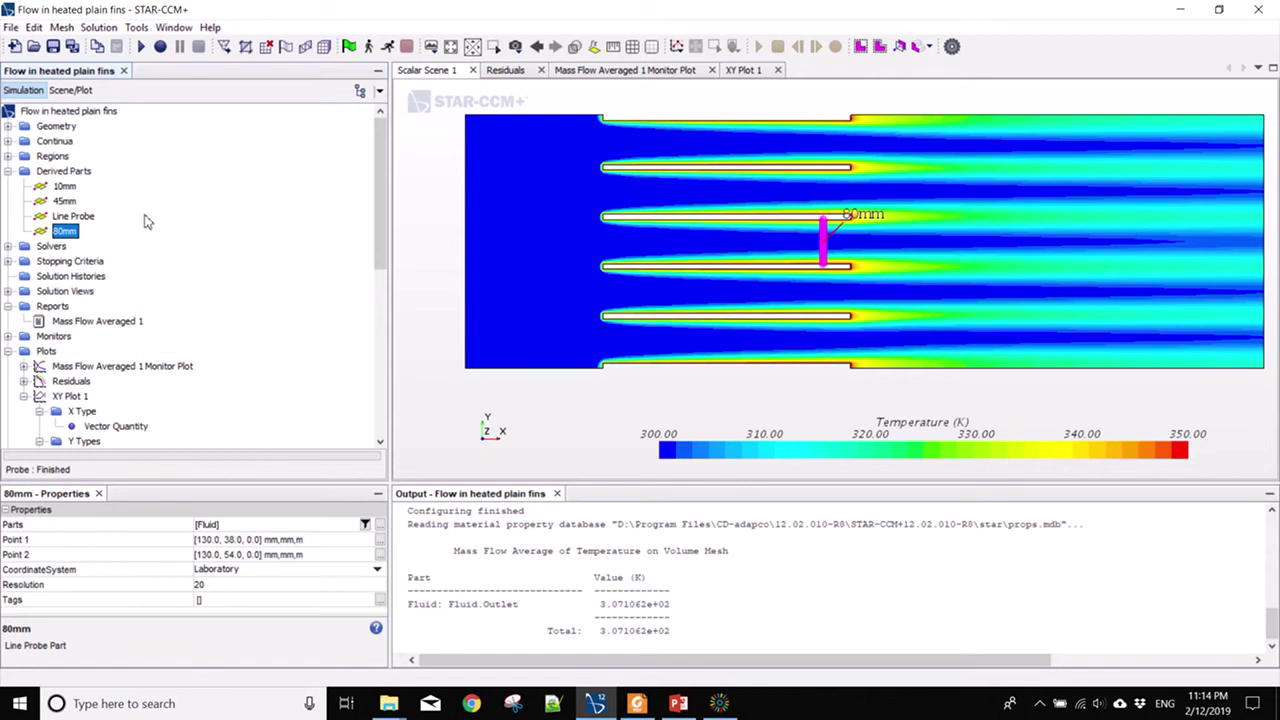
Add a new XY plot to the simulation's Plots.
{"action": "left_click_drag", "start_coordinate": [377, 175], "coordinate": [385, 258]}
{"action": "left_click", "coordinate": [47, 182]}
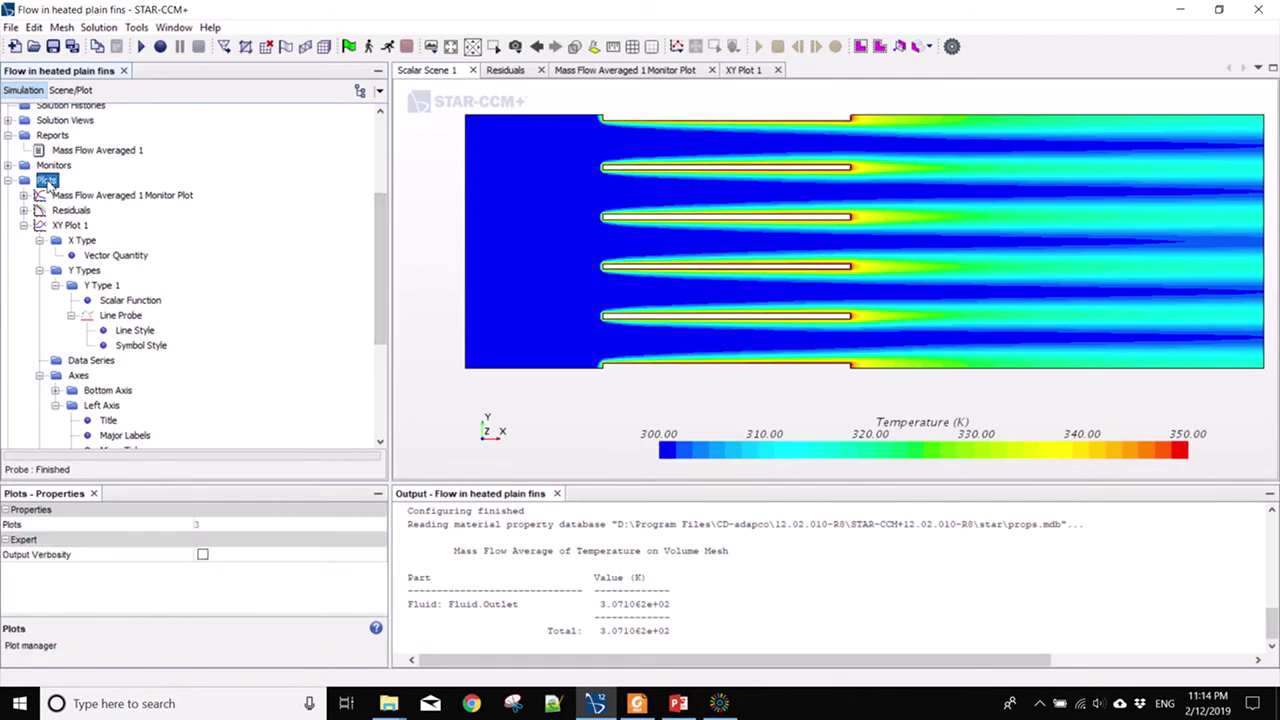
{"action": "right_click", "coordinate": [47, 182]}
{"action": "mouse_move", "coordinate": [192, 199]}
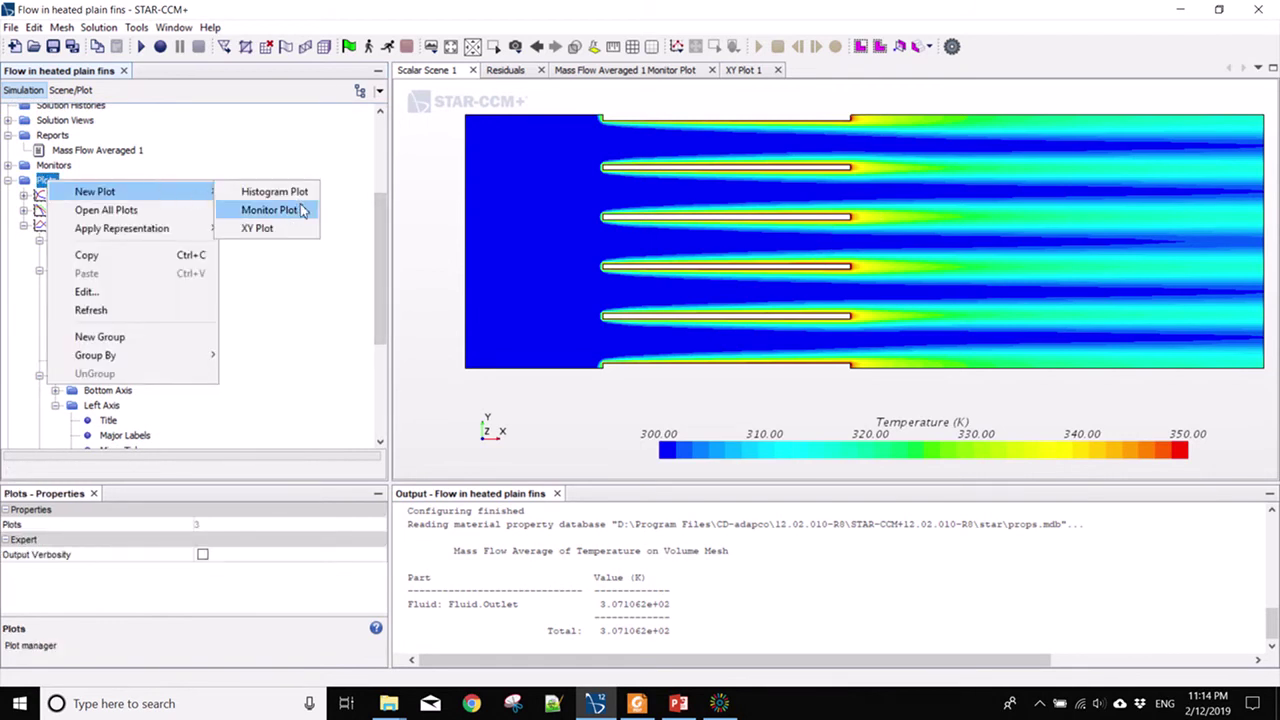
{"action": "left_click", "coordinate": [257, 228]}
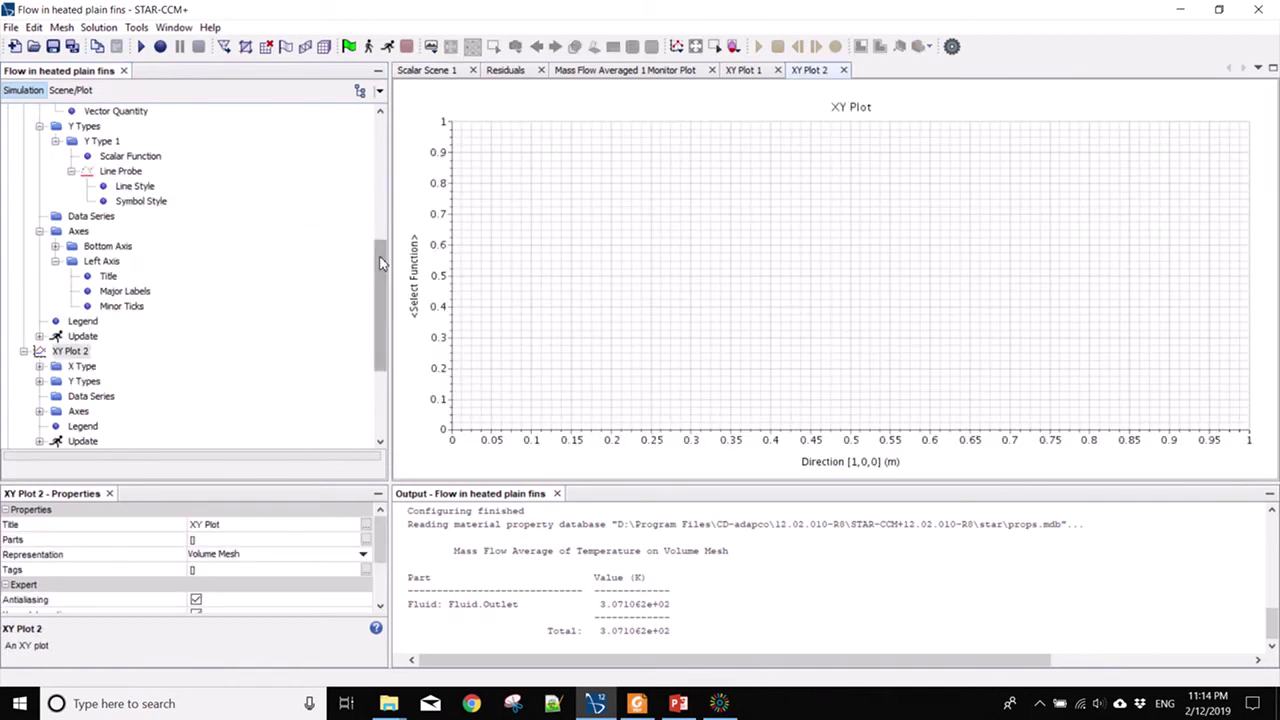
{"action": "left_click_drag", "start_coordinate": [380, 256], "coordinate": [380, 267]}
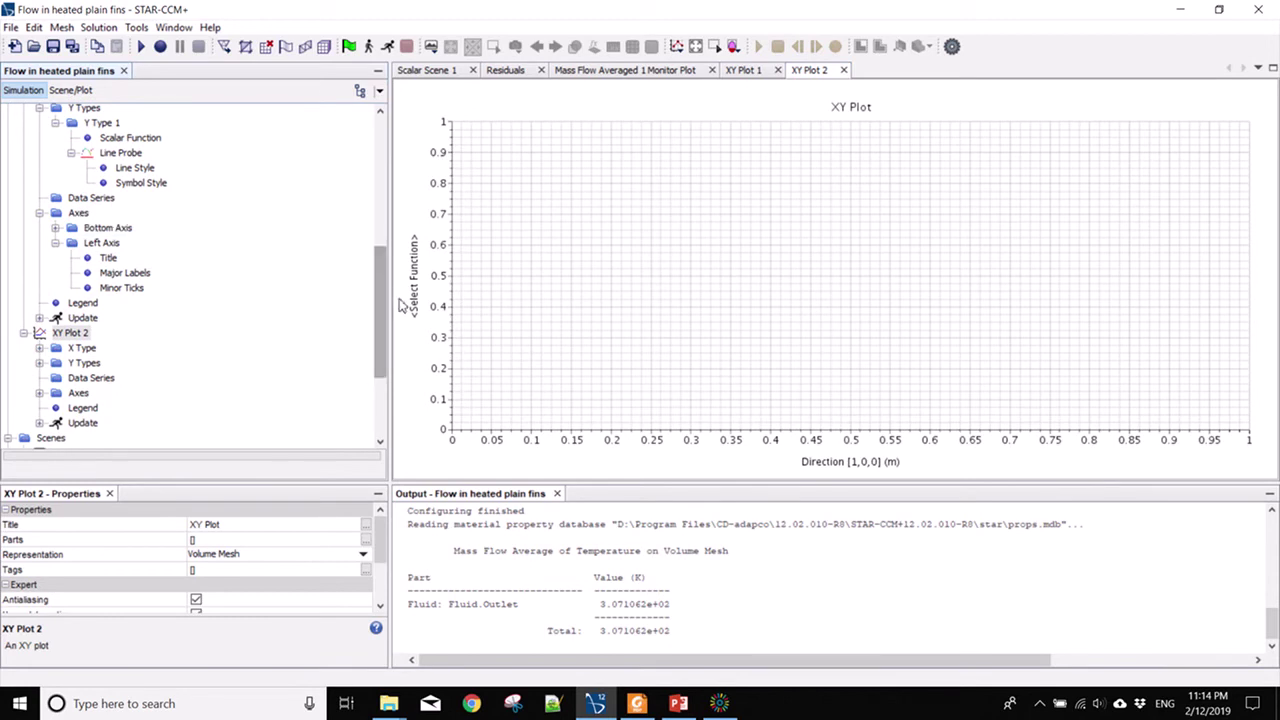
Set the X Type direction vector of XY Plot 2 to [0.0, 1.0, 0.0] m.
{"action": "left_click_drag", "start_coordinate": [383, 299], "coordinate": [387, 349]}
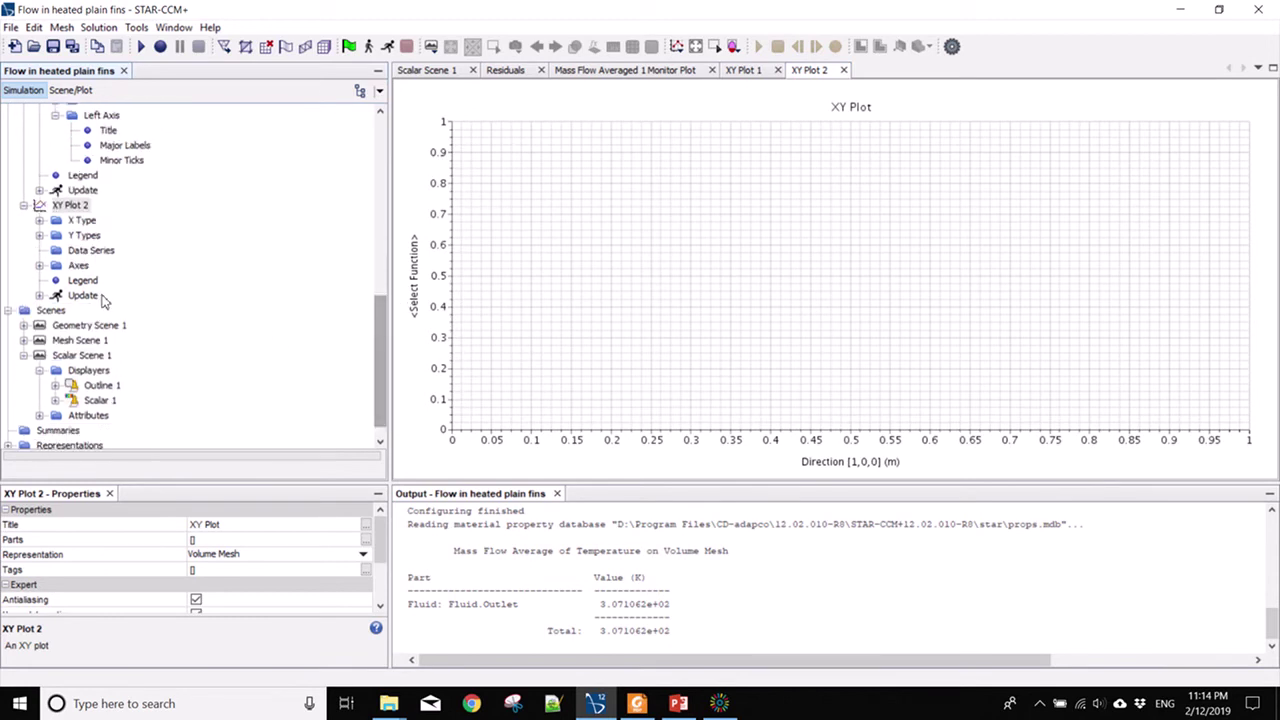
{"action": "left_click", "coordinate": [40, 220]}
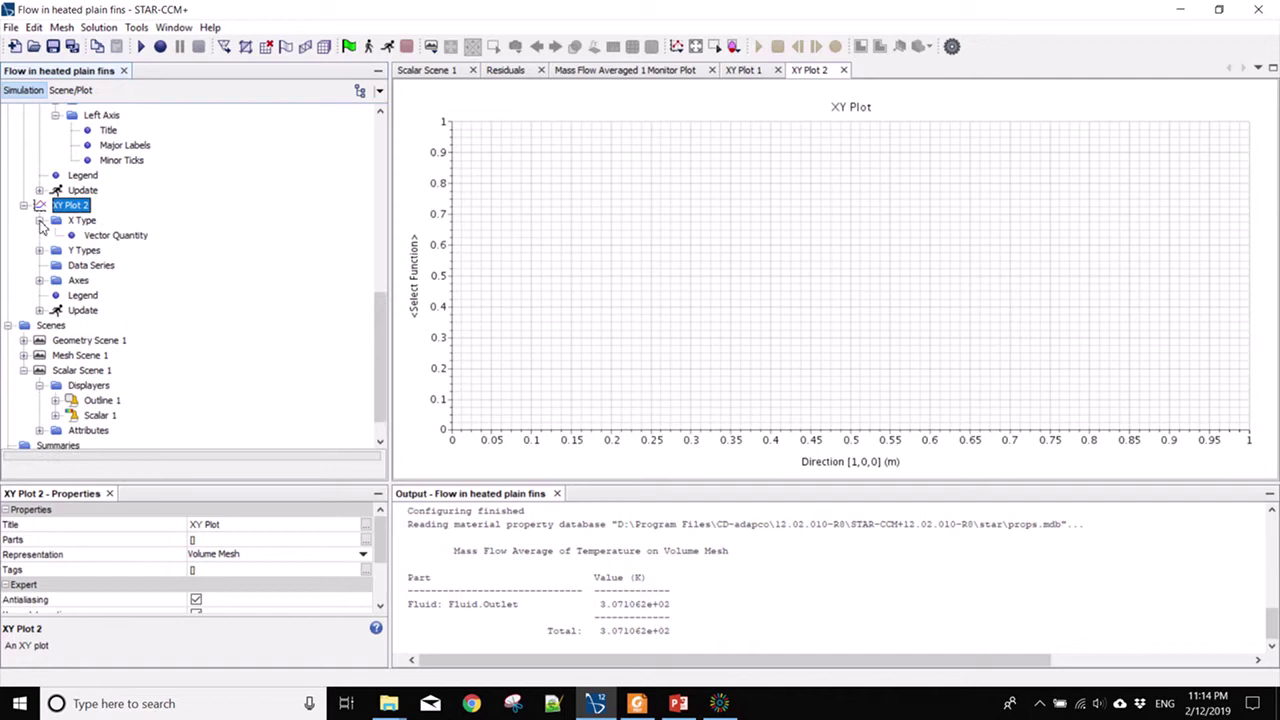
{"action": "left_click", "coordinate": [108, 237]}
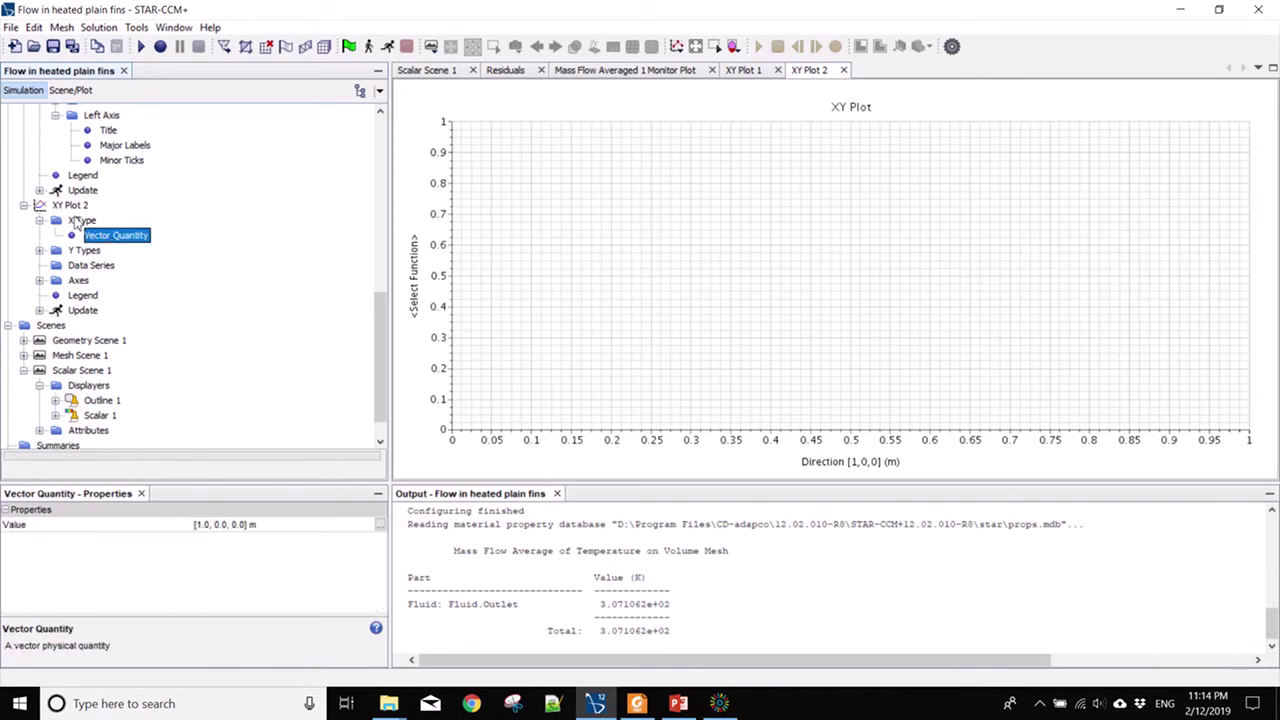
{"action": "left_click", "coordinate": [208, 527]}
{"action": "left_click", "coordinate": [205, 525]}
{"action": "key", "text": "BackSpace"}
{"action": "type", "text": "0"}
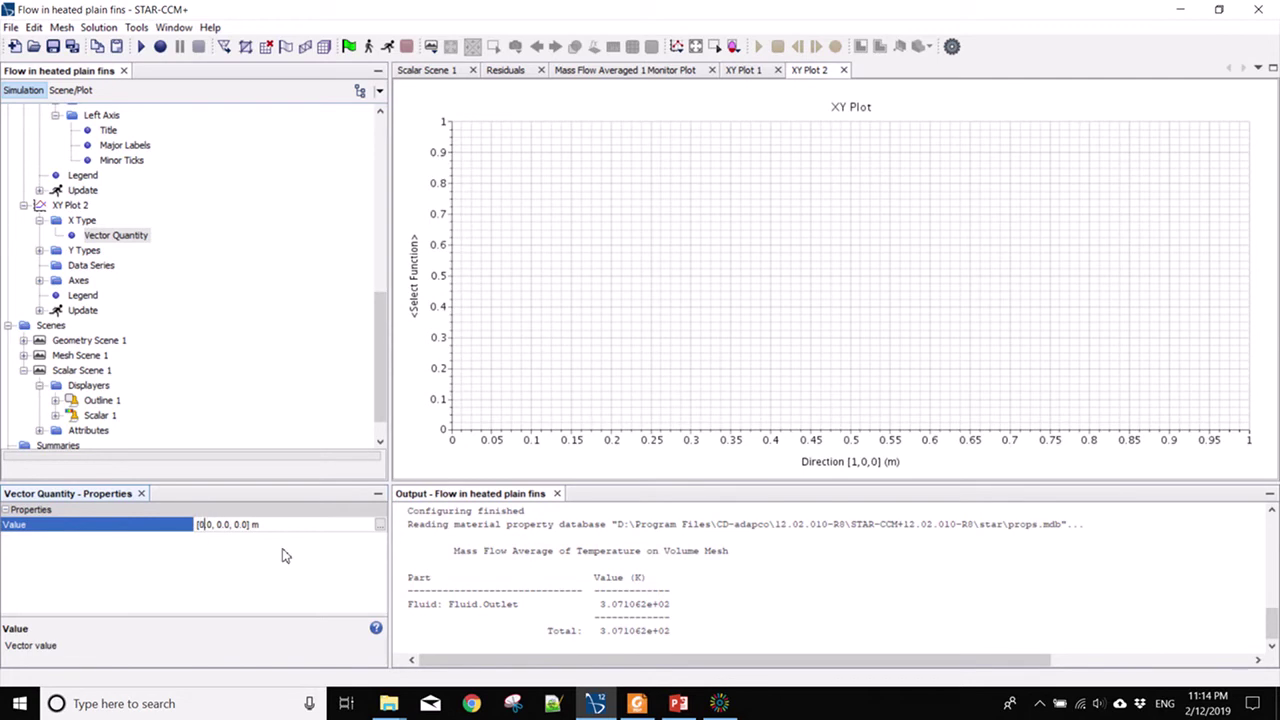
{"action": "key", "text": "BackSpace"}
{"action": "type", "text": "1"}
{"action": "key", "text": "Return"}
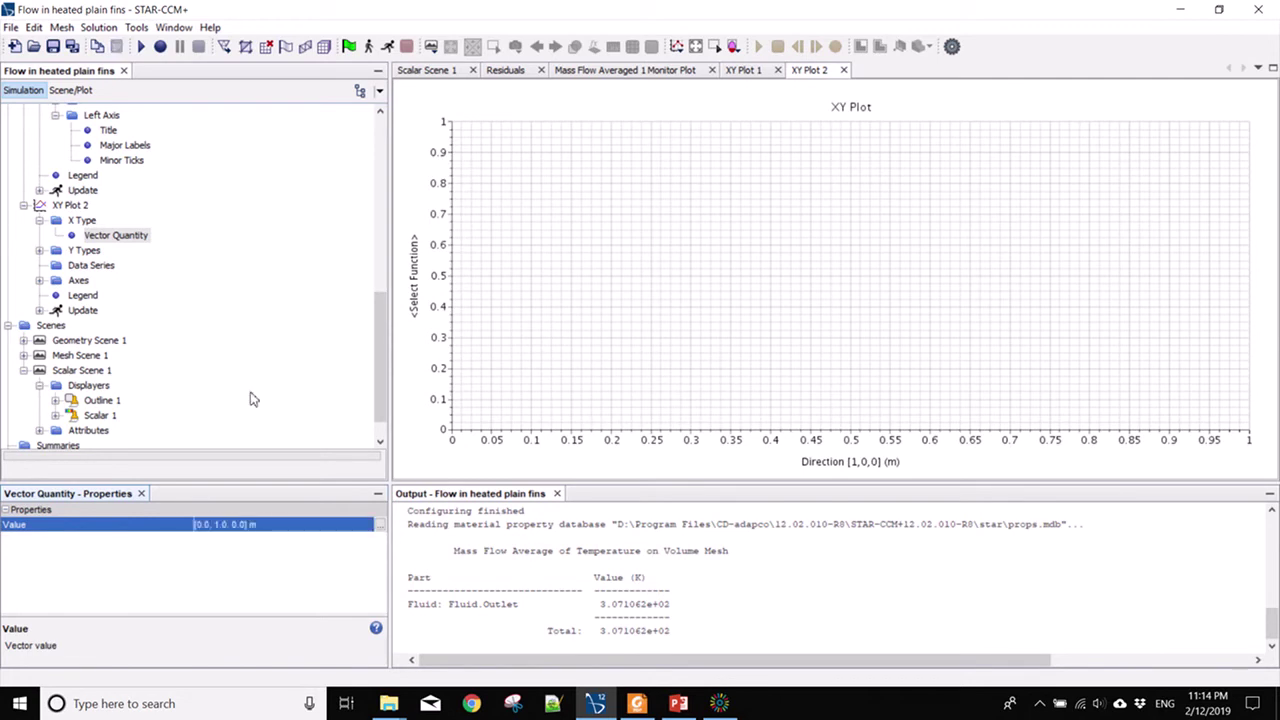
Assign the X Type data of XY Plot 2 to the Left Axis.
{"action": "left_click", "coordinate": [83, 220]}
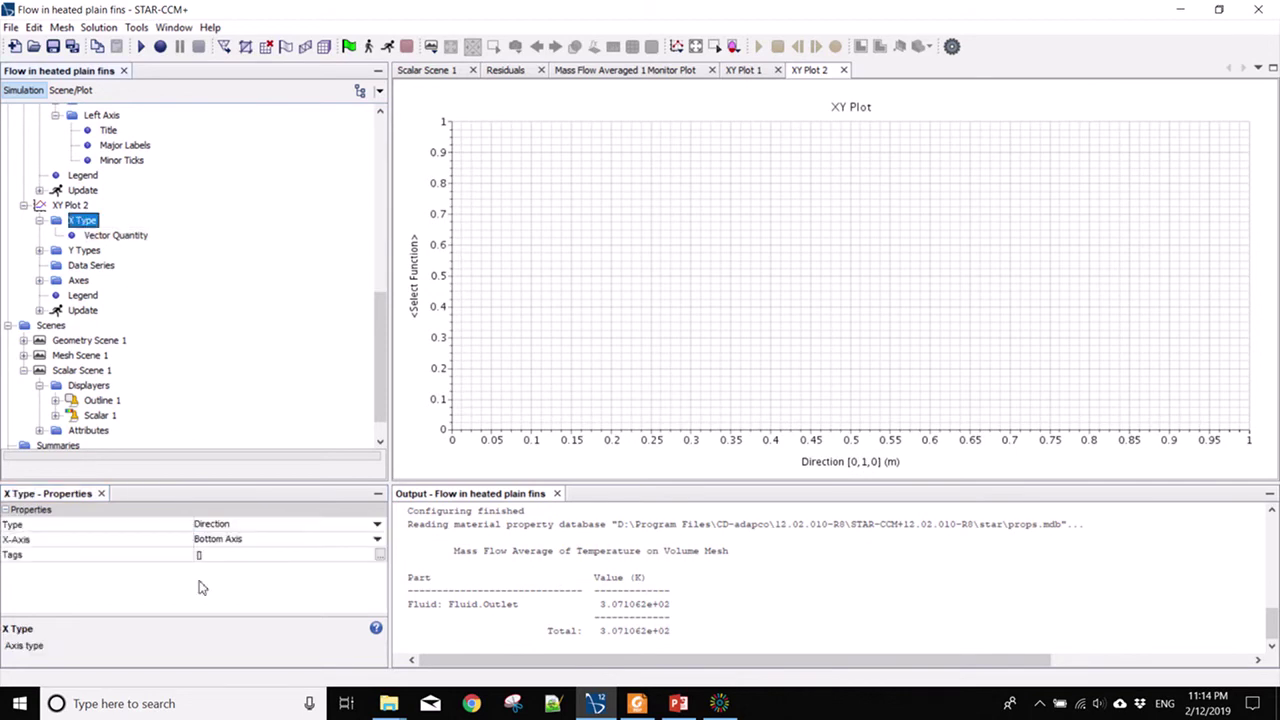
{"action": "left_click", "coordinate": [378, 541]}
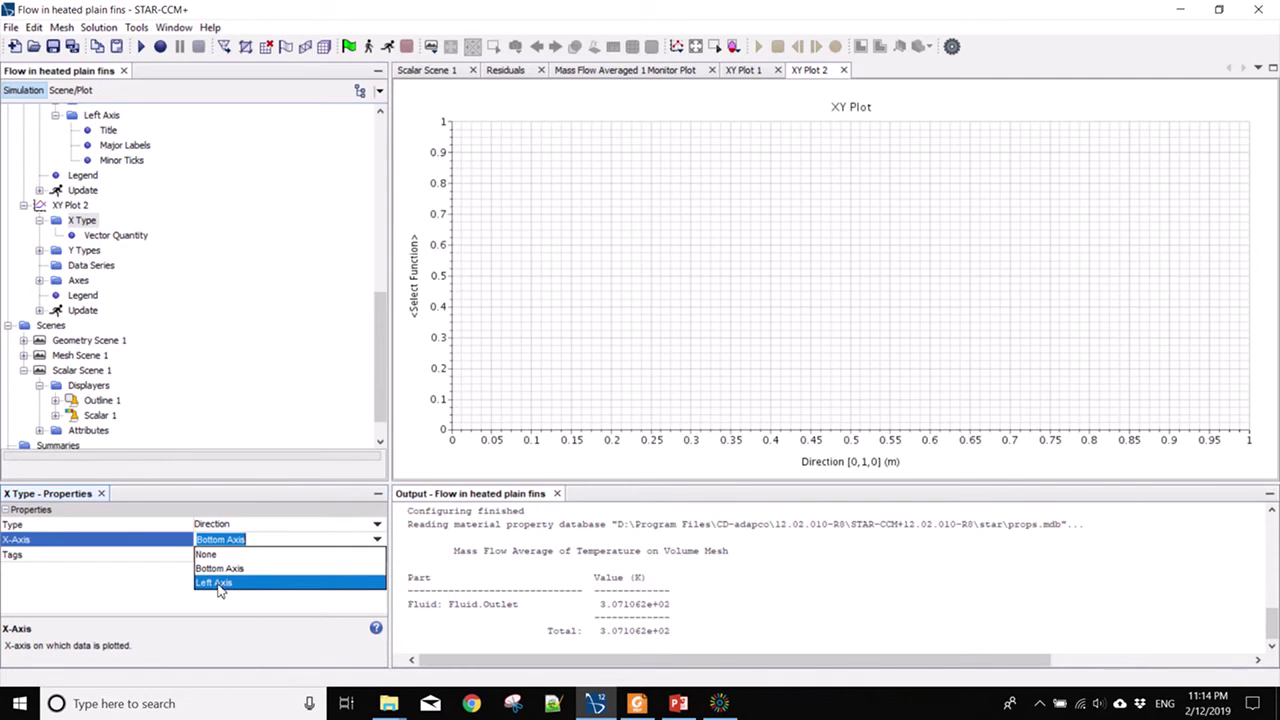
{"action": "left_click", "coordinate": [220, 584]}
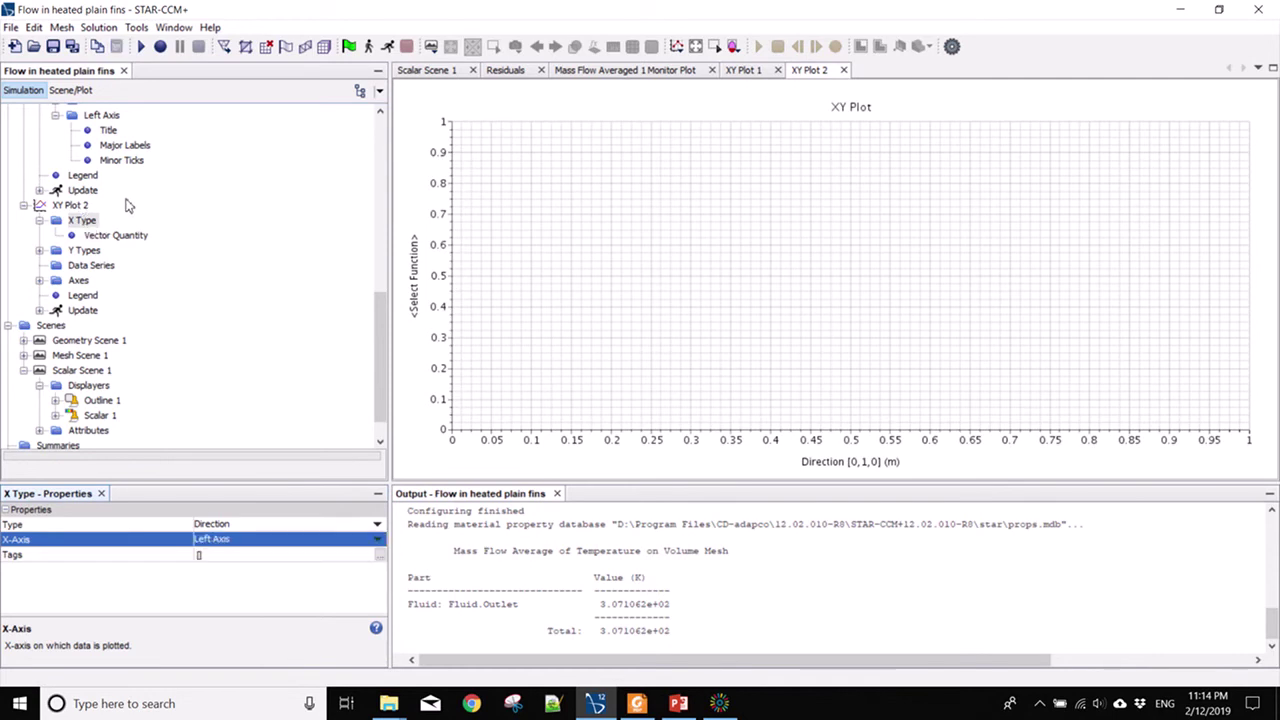
Set the Y Type 1 scalar field function of XY Plot 2 to Velocity: Magnitude.
{"action": "left_click", "coordinate": [84, 250]}
{"action": "left_click", "coordinate": [40, 250]}
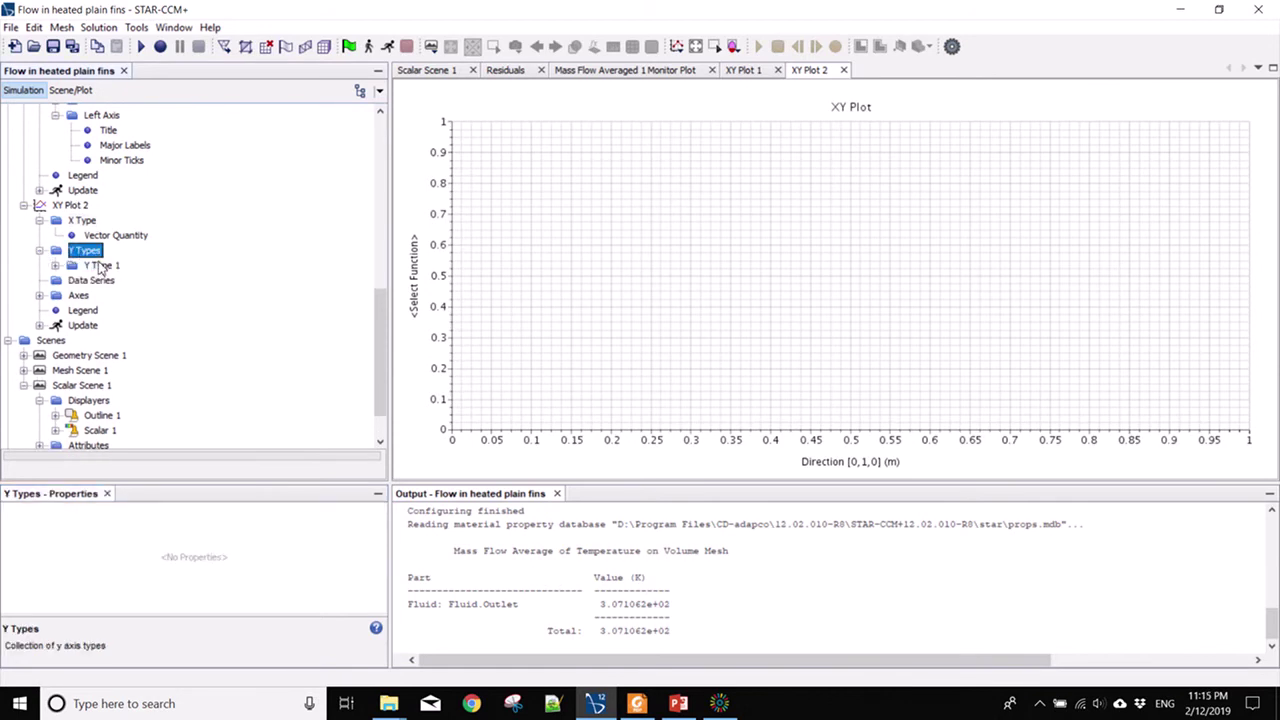
{"action": "left_click", "coordinate": [100, 265]}
{"action": "left_click", "coordinate": [56, 265]}
{"action": "left_click", "coordinate": [129, 281]}
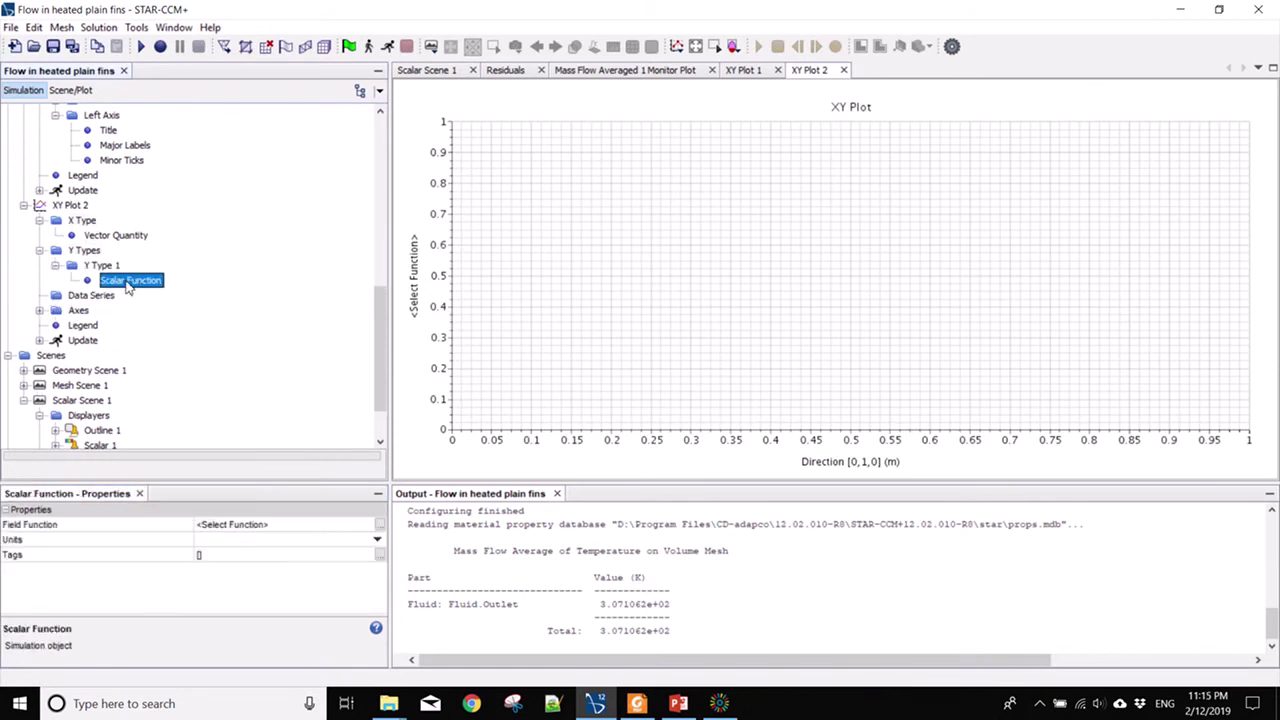
{"action": "left_click", "coordinate": [381, 526]}
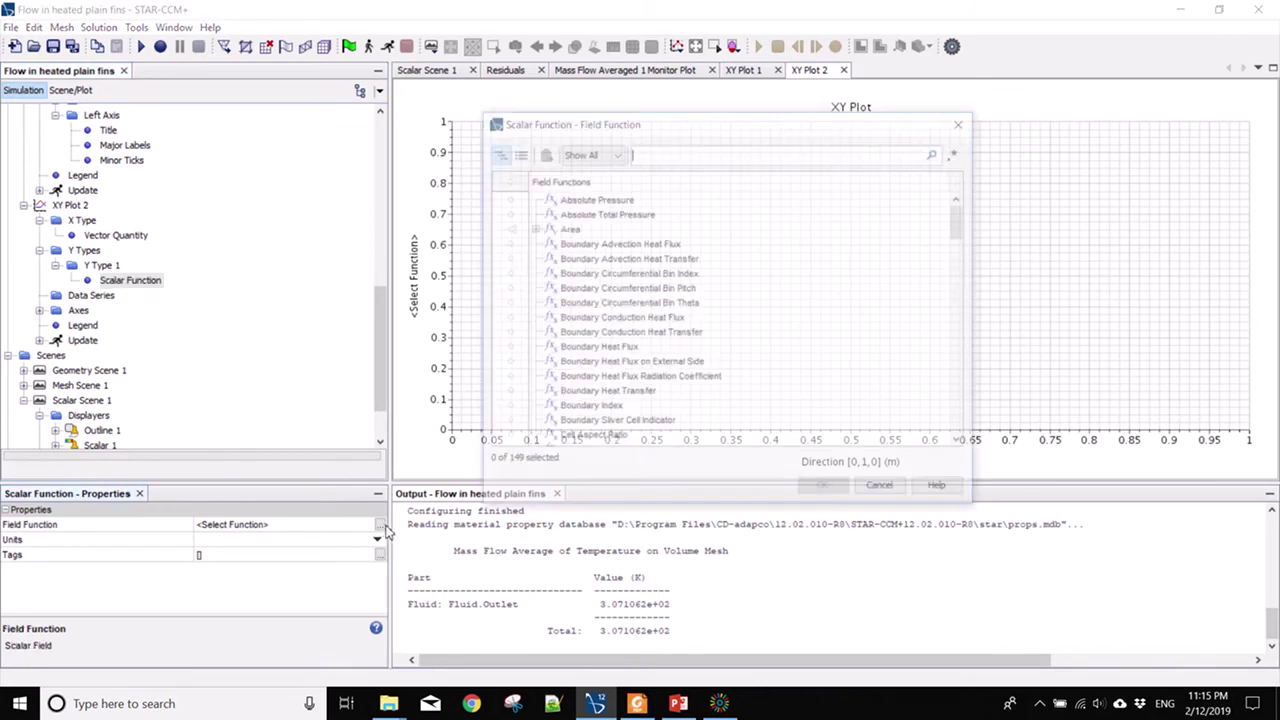
{"action": "left_click_drag", "start_coordinate": [963, 226], "coordinate": [986, 437]}
{"action": "left_click", "coordinate": [533, 353]}
{"action": "left_click", "coordinate": [549, 368]}
{"action": "left_click", "coordinate": [615, 386]}
{"action": "left_click", "coordinate": [826, 491]}
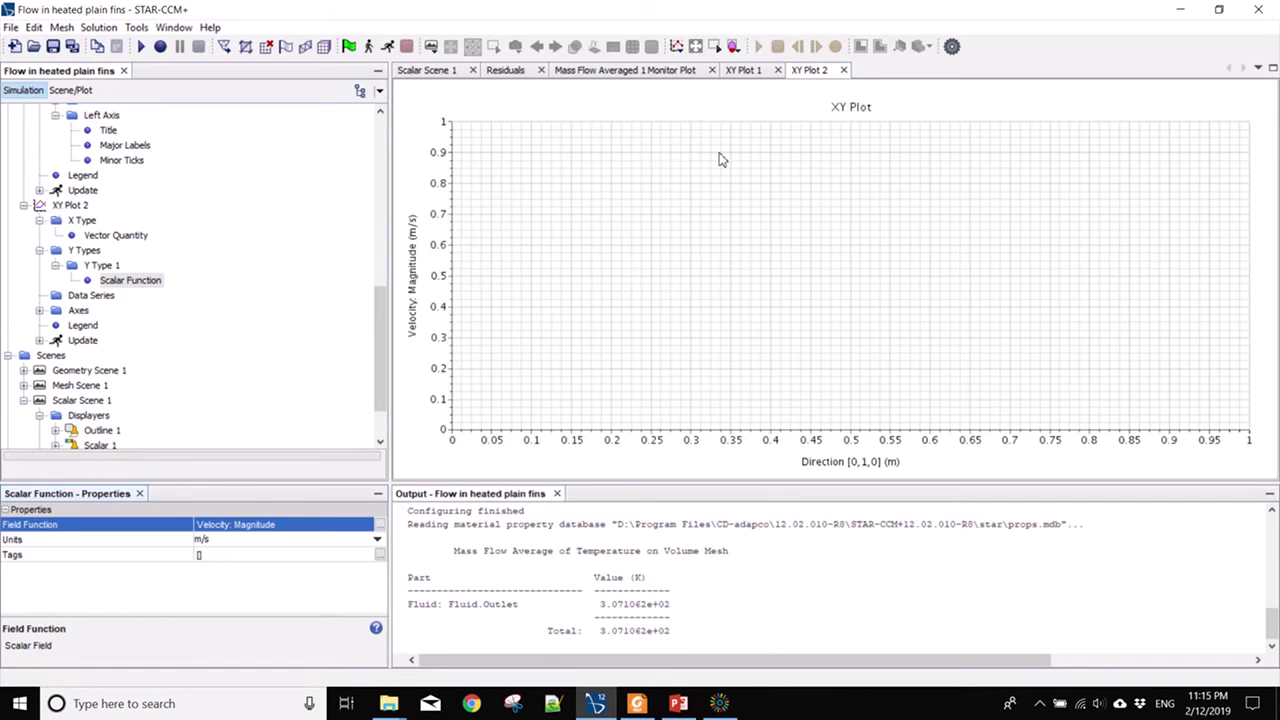
Add the 10mm, 45mm and 80mm derived parts as the input parts of XY Plot 2.
{"action": "left_click", "coordinate": [72, 206]}
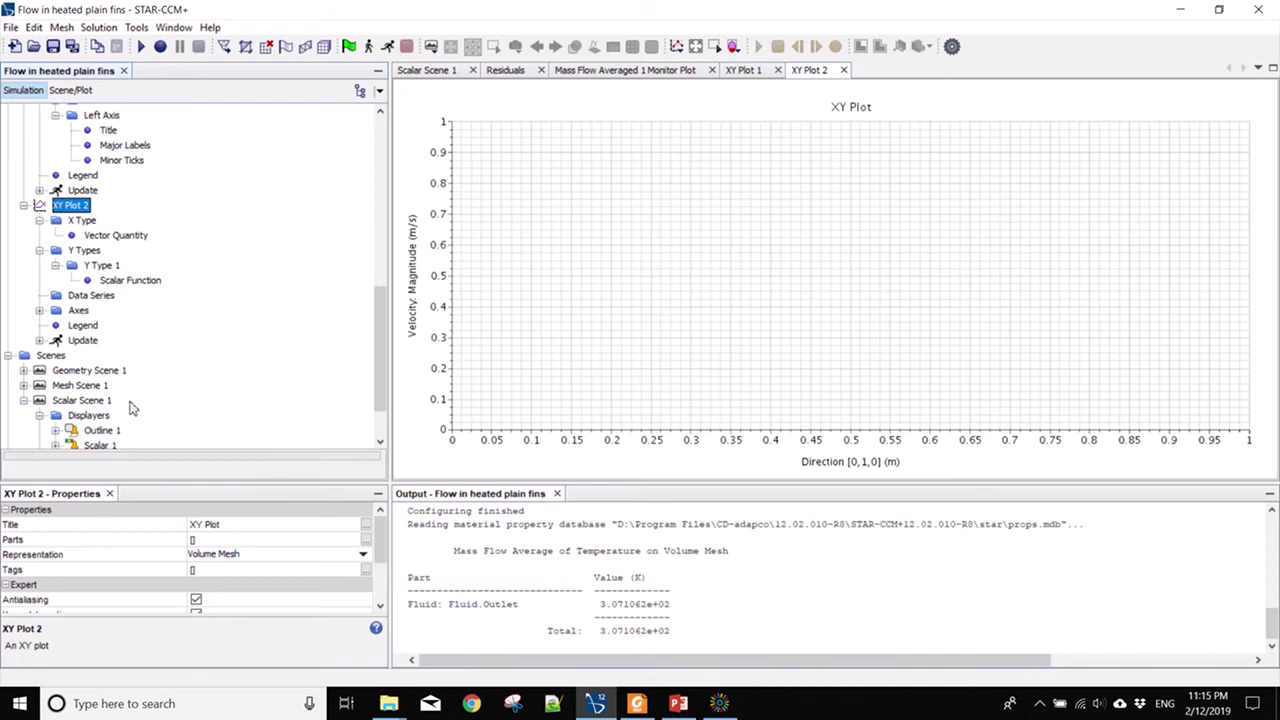
{"action": "left_click", "coordinate": [366, 540]}
{"action": "left_click", "coordinate": [726, 266]}
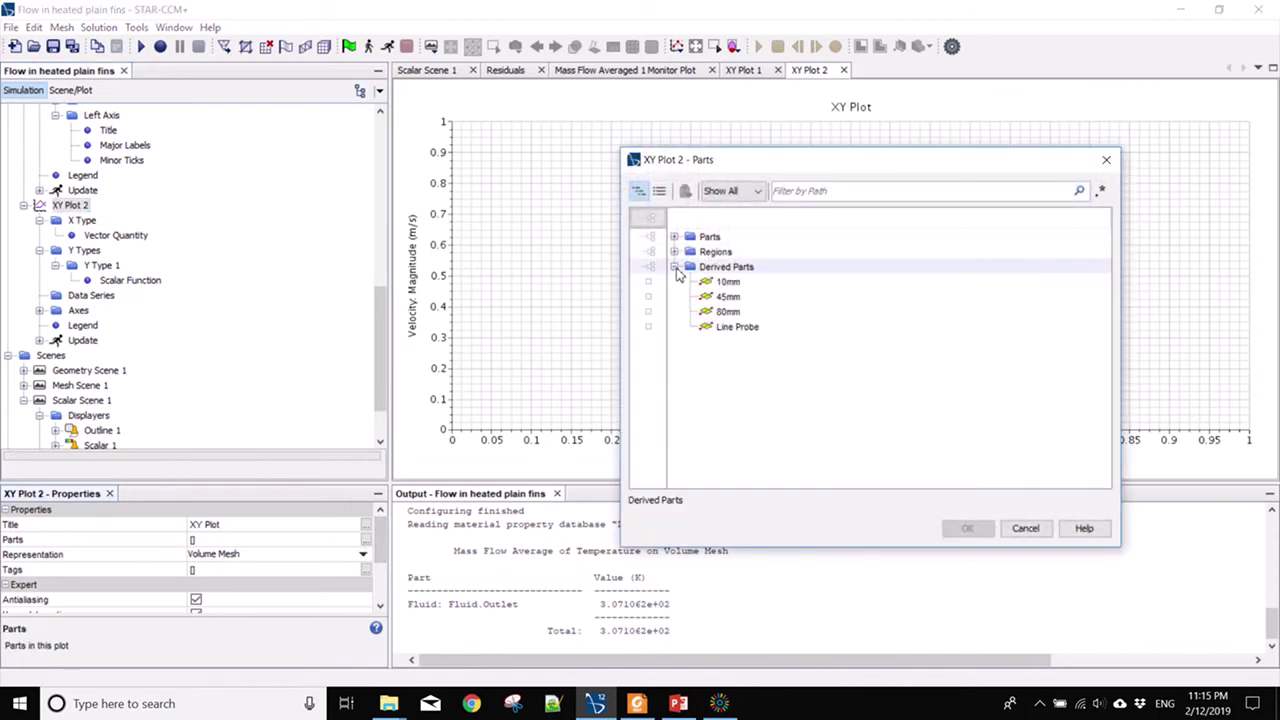
{"action": "left_click", "coordinate": [674, 266]}
{"action": "left_click", "coordinate": [729, 282]}
{"action": "left_click", "coordinate": [730, 296]}
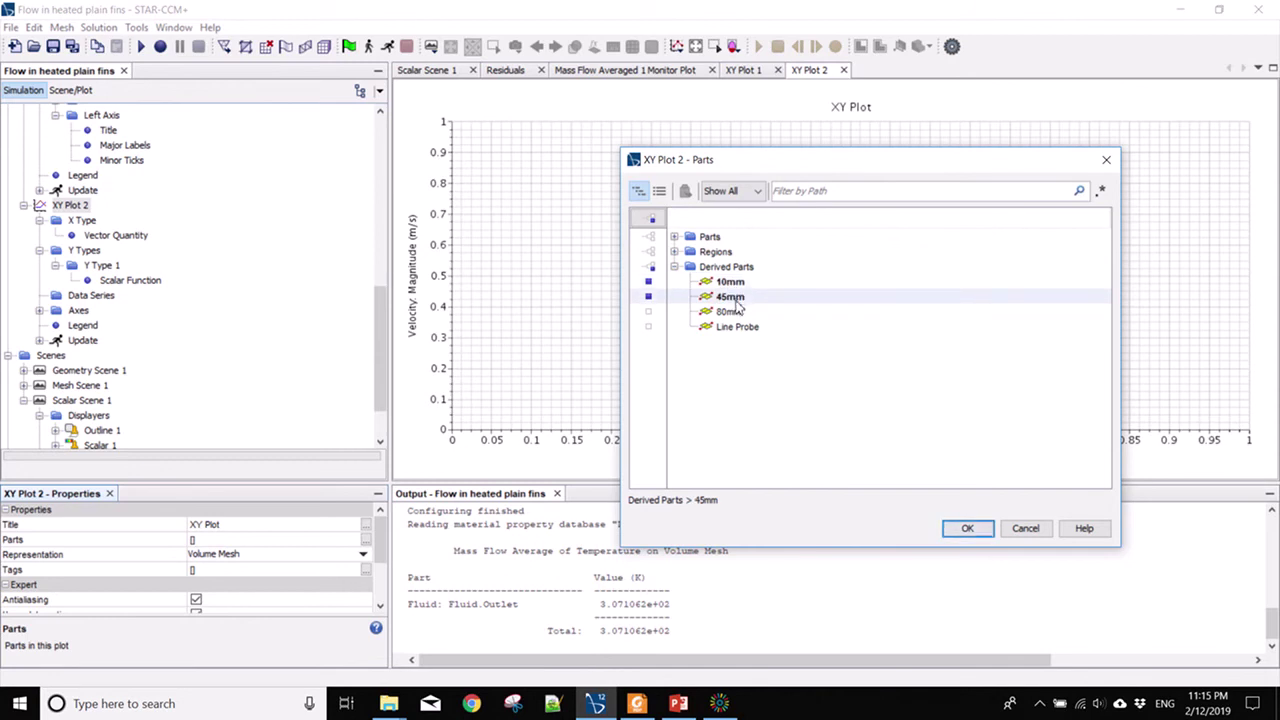
{"action": "left_click", "coordinate": [730, 311]}
{"action": "left_click", "coordinate": [968, 530]}
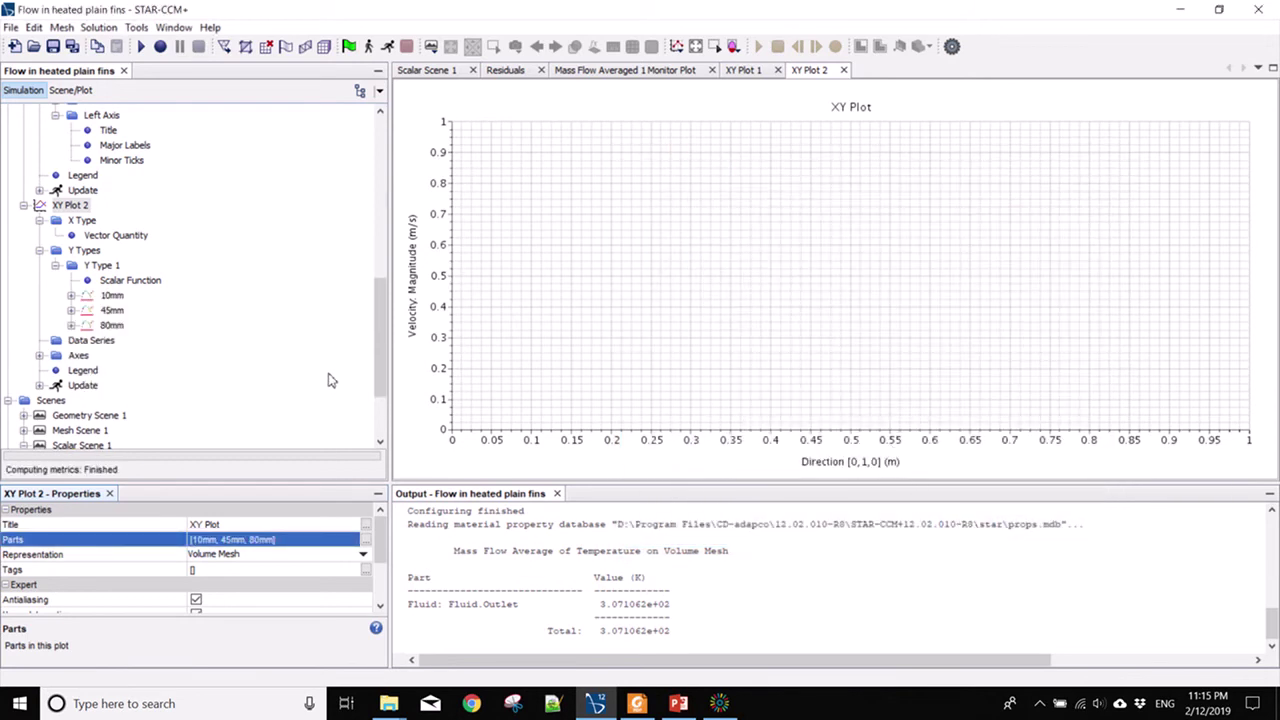
Assign the Y Type 1 data of XY Plot 2 to the Bottom Axis.
{"action": "left_click", "coordinate": [128, 281]}
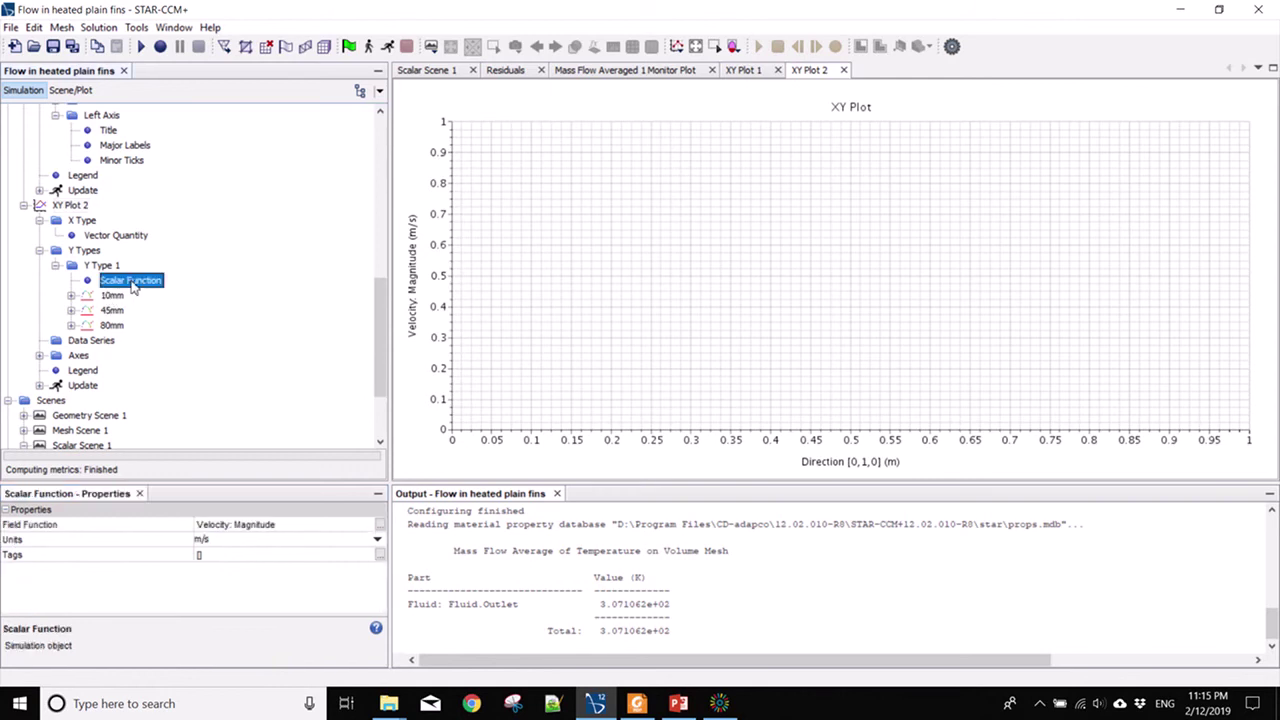
{"action": "left_click", "coordinate": [94, 268]}
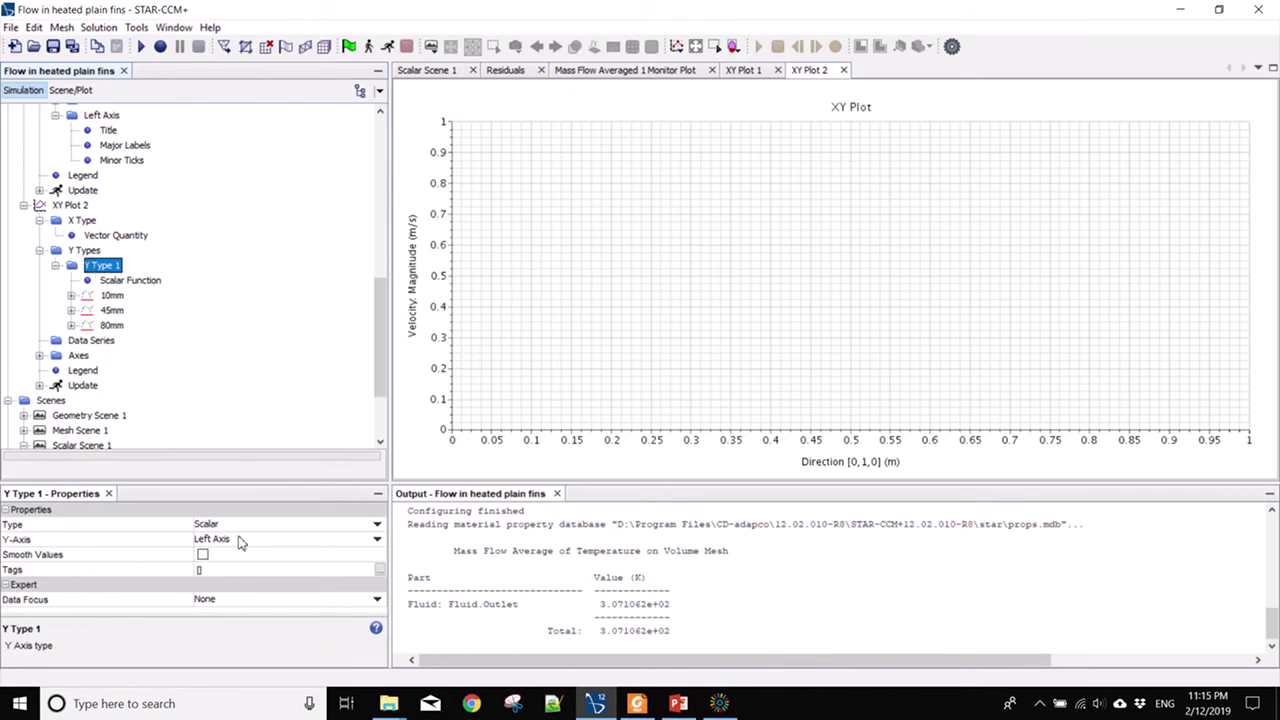
{"action": "left_click", "coordinate": [377, 540]}
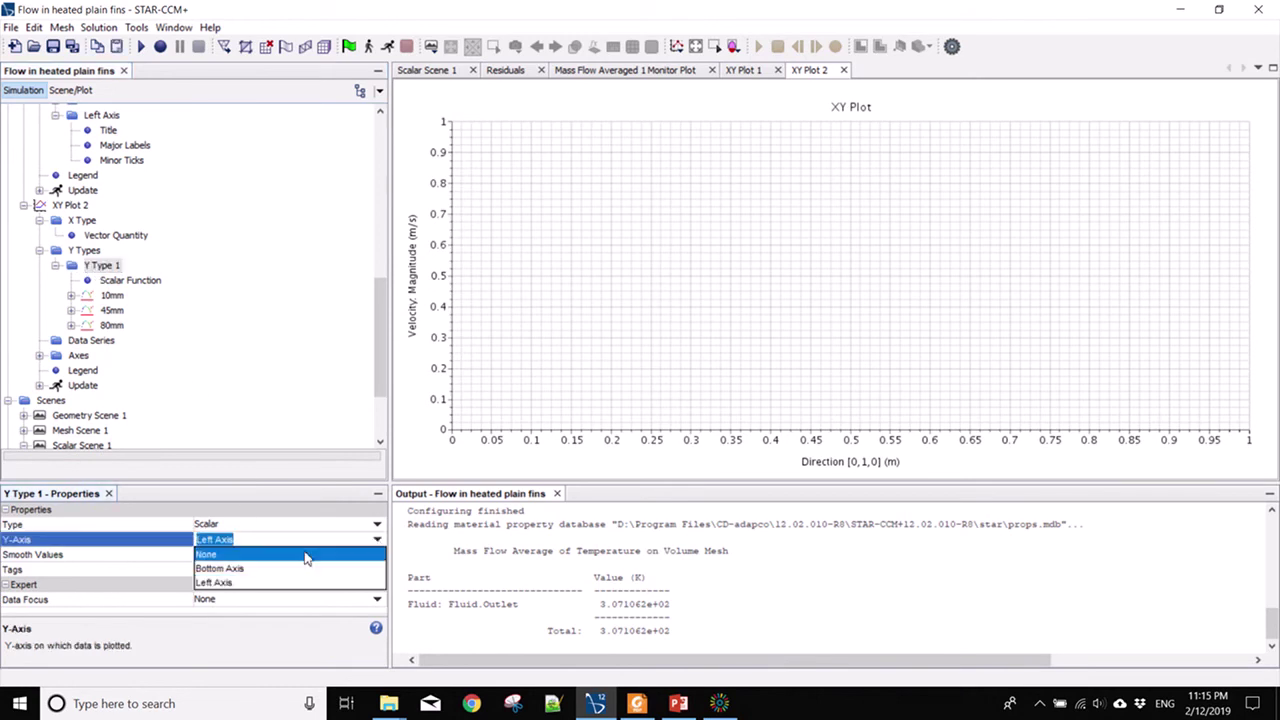
{"action": "left_click", "coordinate": [274, 567]}
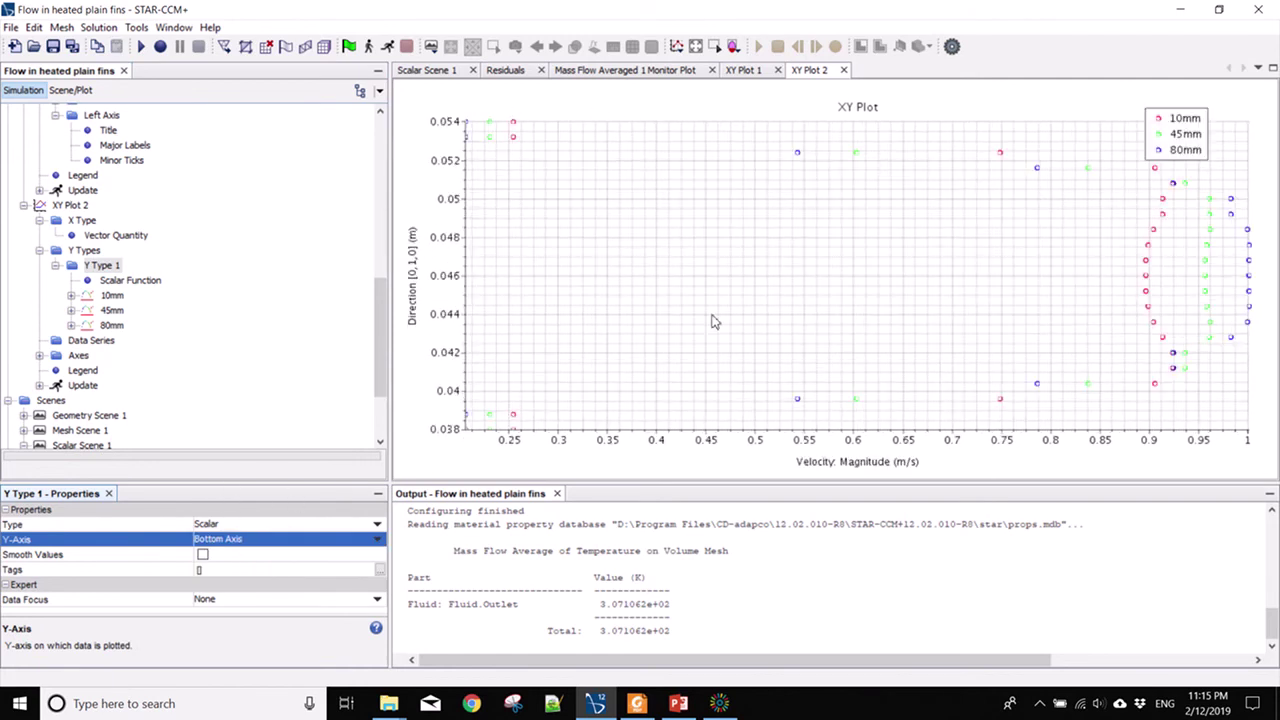
Apply a solid line style to the 10mm, 45mm and 80mm series in XY Plot 2.
{"action": "left_click", "coordinate": [71, 296]}
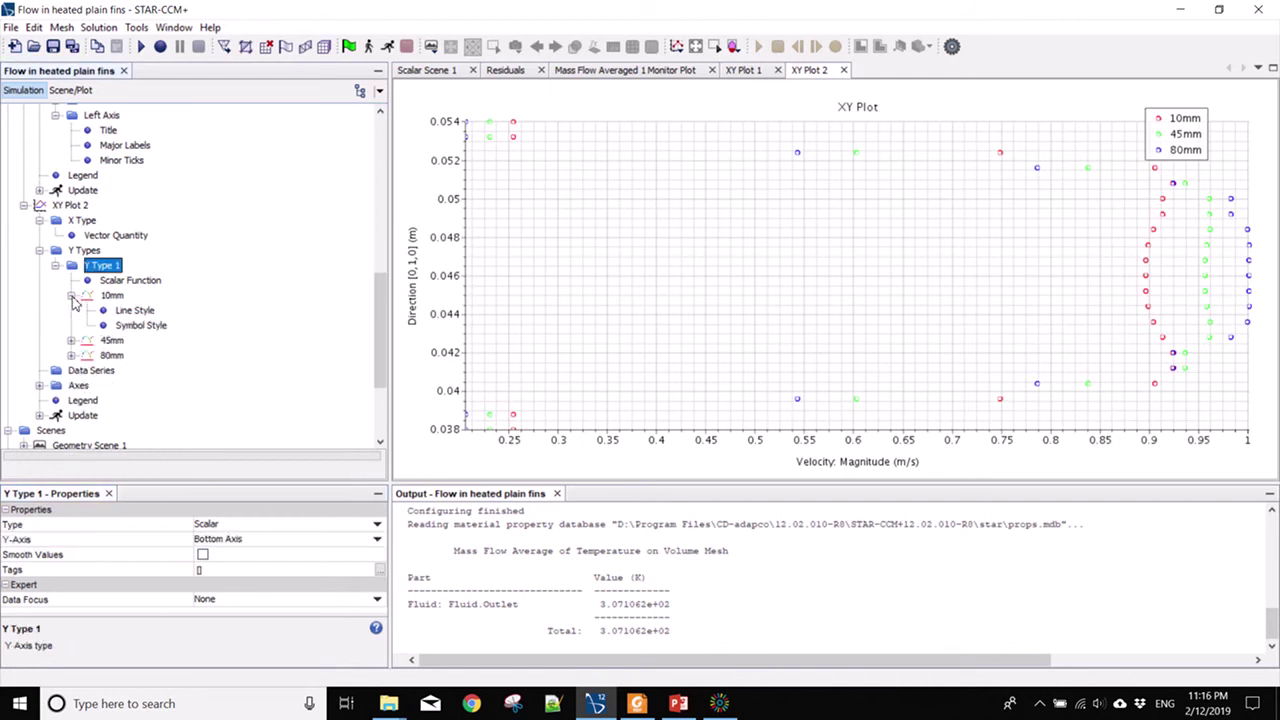
{"action": "left_click", "coordinate": [132, 310]}
{"action": "left_click", "coordinate": [378, 524]}
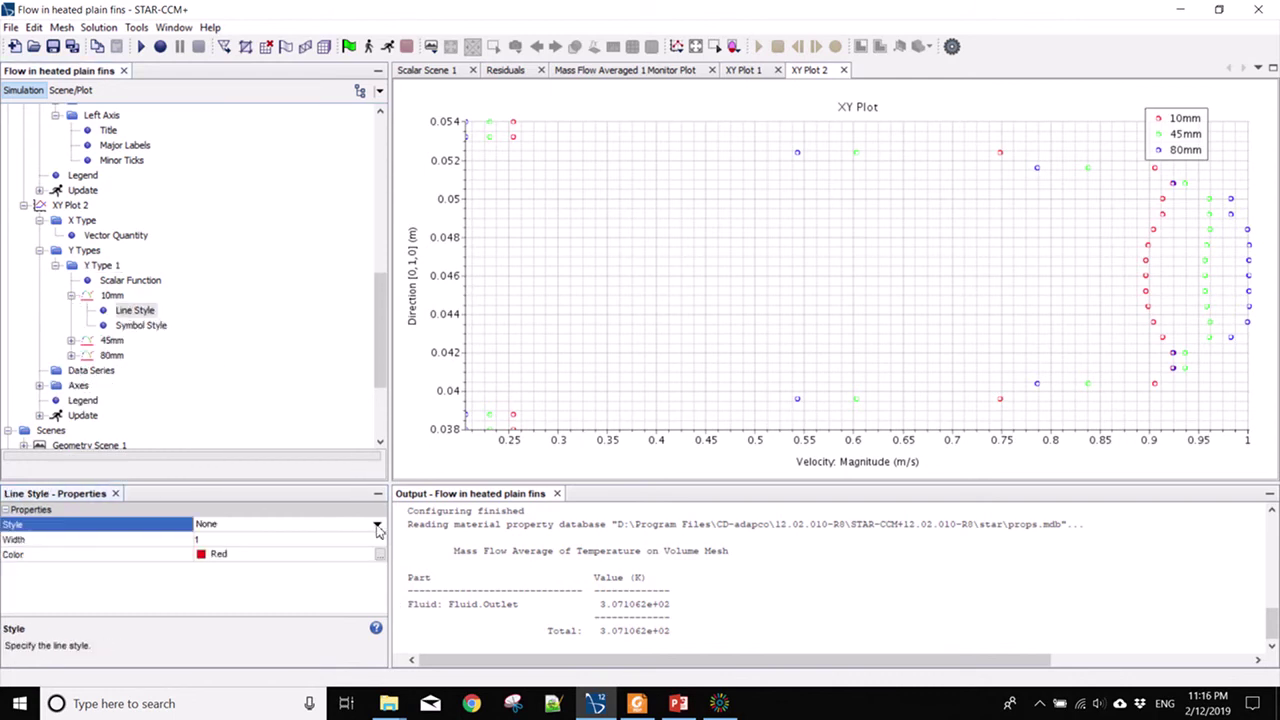
{"action": "left_click", "coordinate": [325, 556]}
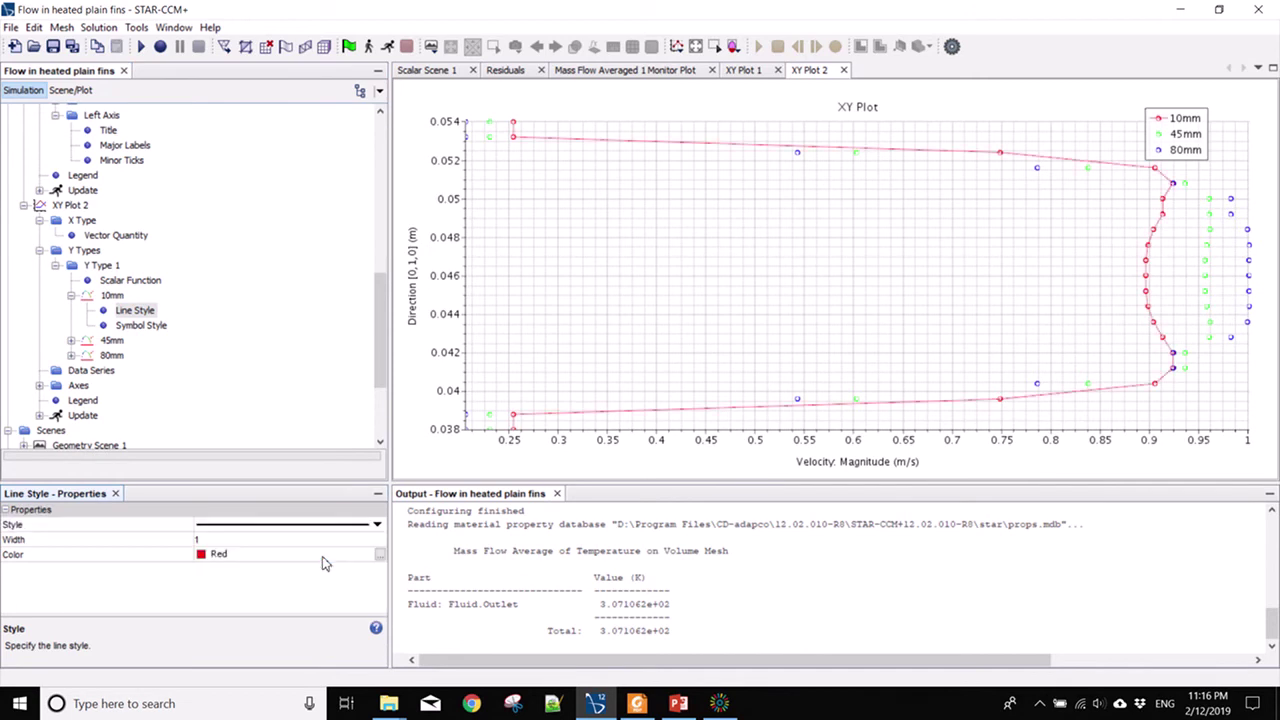
{"action": "left_click", "coordinate": [71, 341]}
{"action": "left_click", "coordinate": [135, 355]}
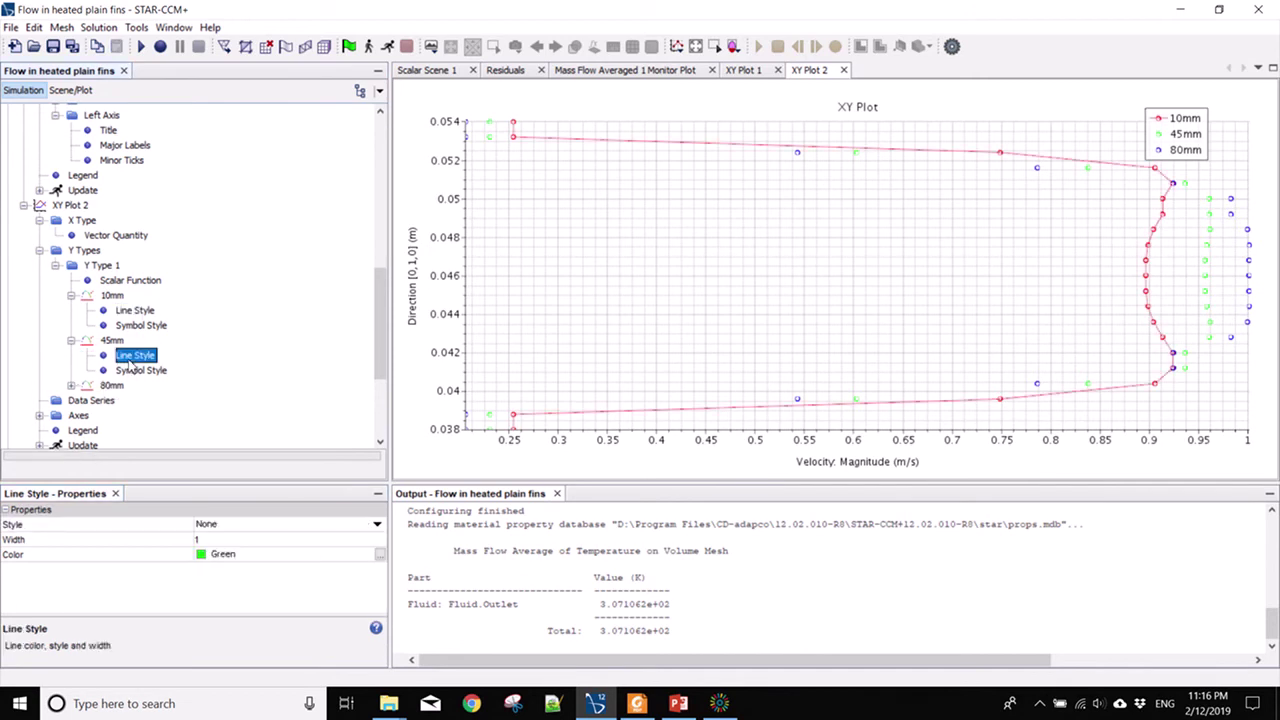
{"action": "left_click", "coordinate": [378, 524]}
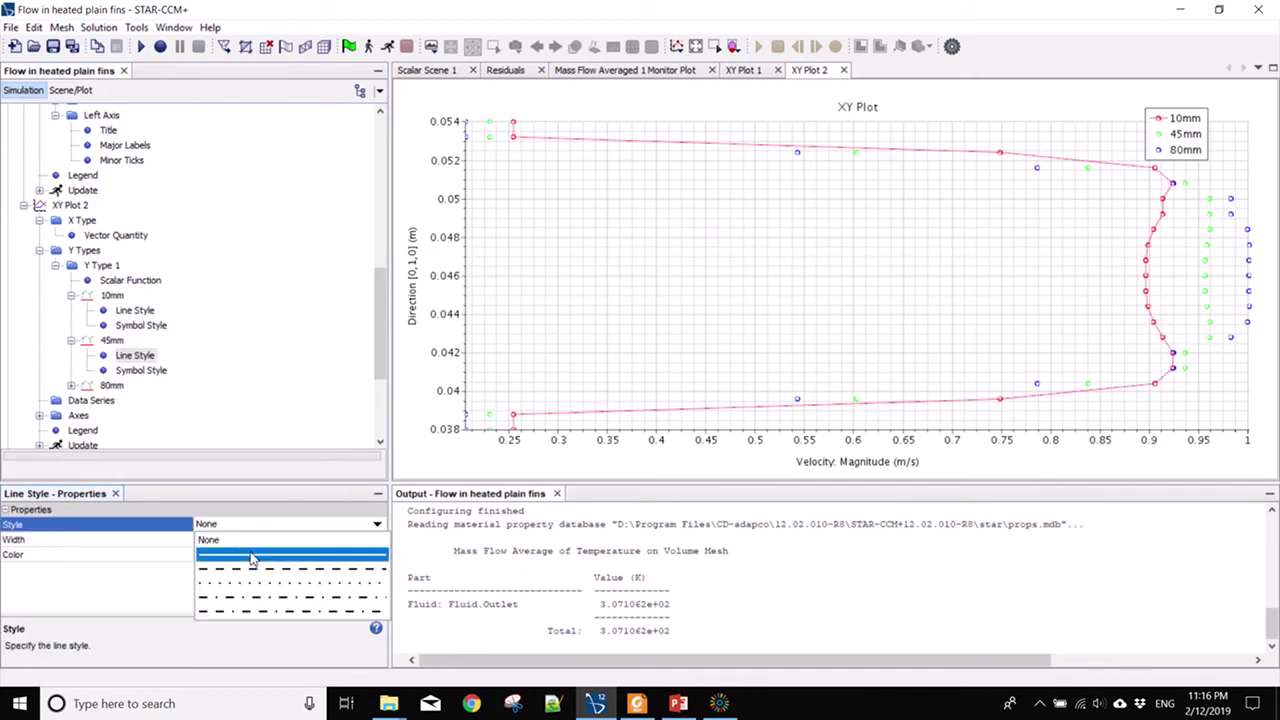
{"action": "left_click", "coordinate": [252, 557]}
{"action": "left_click", "coordinate": [71, 386]}
{"action": "left_click", "coordinate": [135, 400]}
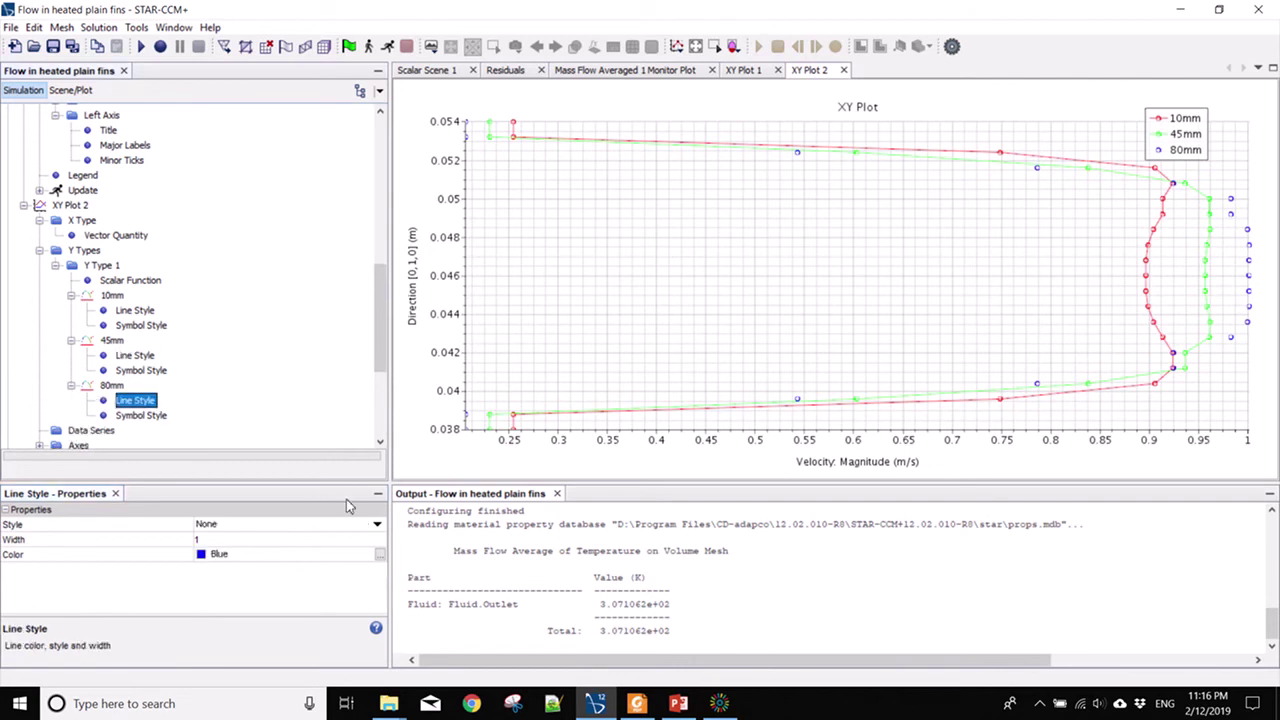
{"action": "left_click", "coordinate": [378, 524]}
{"action": "left_click", "coordinate": [316, 554]}
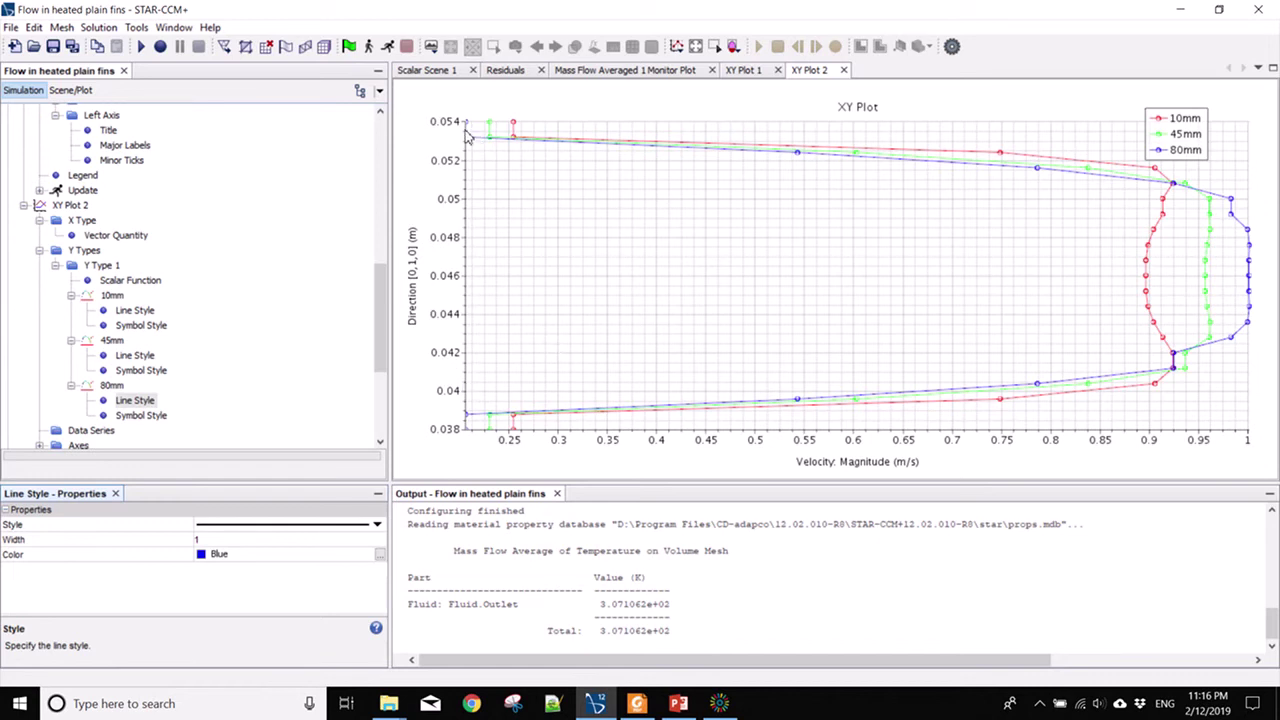
Enable Smooth Values for Y Type 1 in XY Plot 2.
{"action": "mouse_move", "coordinate": [495, 143]}
{"action": "left_click", "coordinate": [84, 250]}
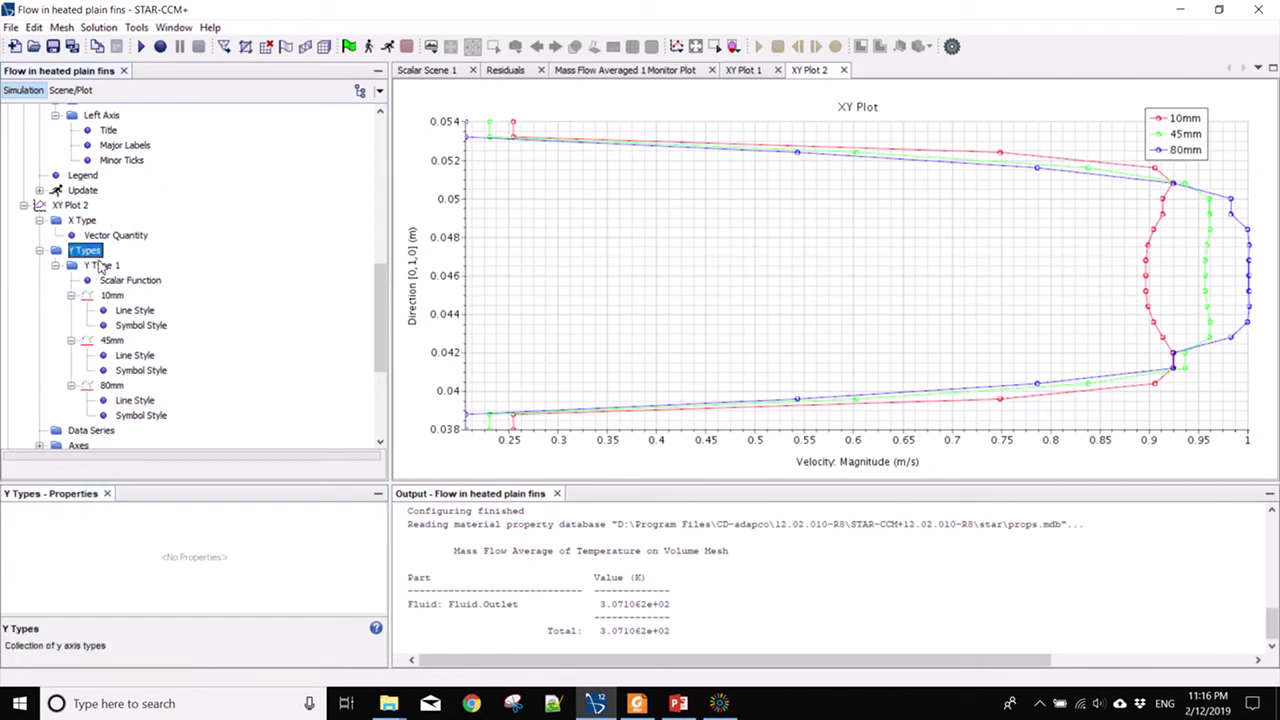
{"action": "left_click", "coordinate": [102, 265]}
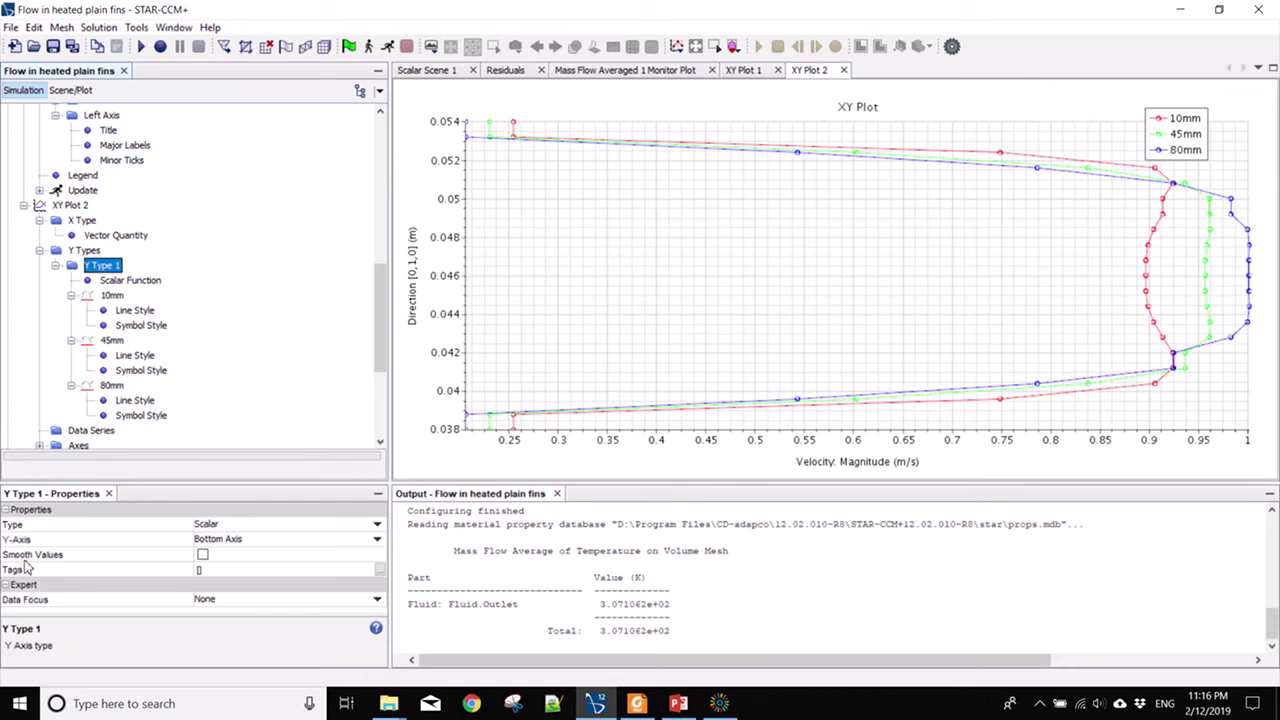
{"action": "left_click", "coordinate": [203, 556]}
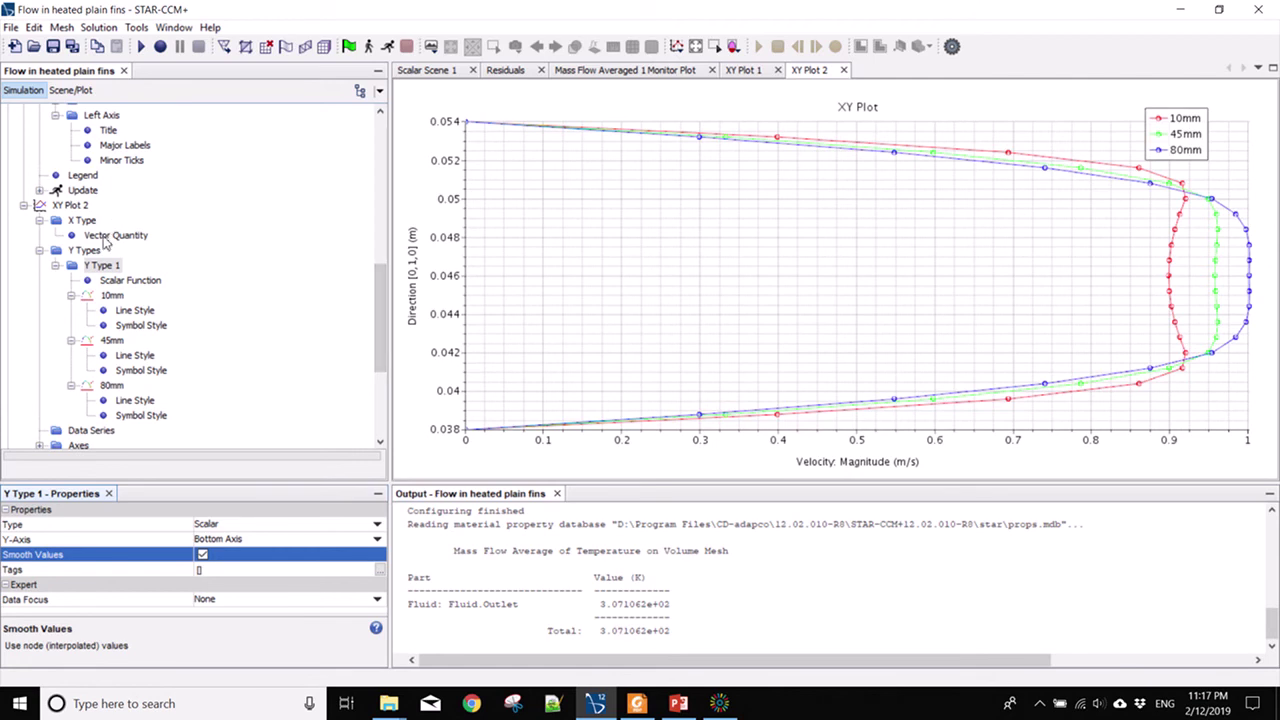
Change the Y Type 1 scalar field function of XY Plot 2 to Temperature.
{"action": "left_click", "coordinate": [130, 281]}
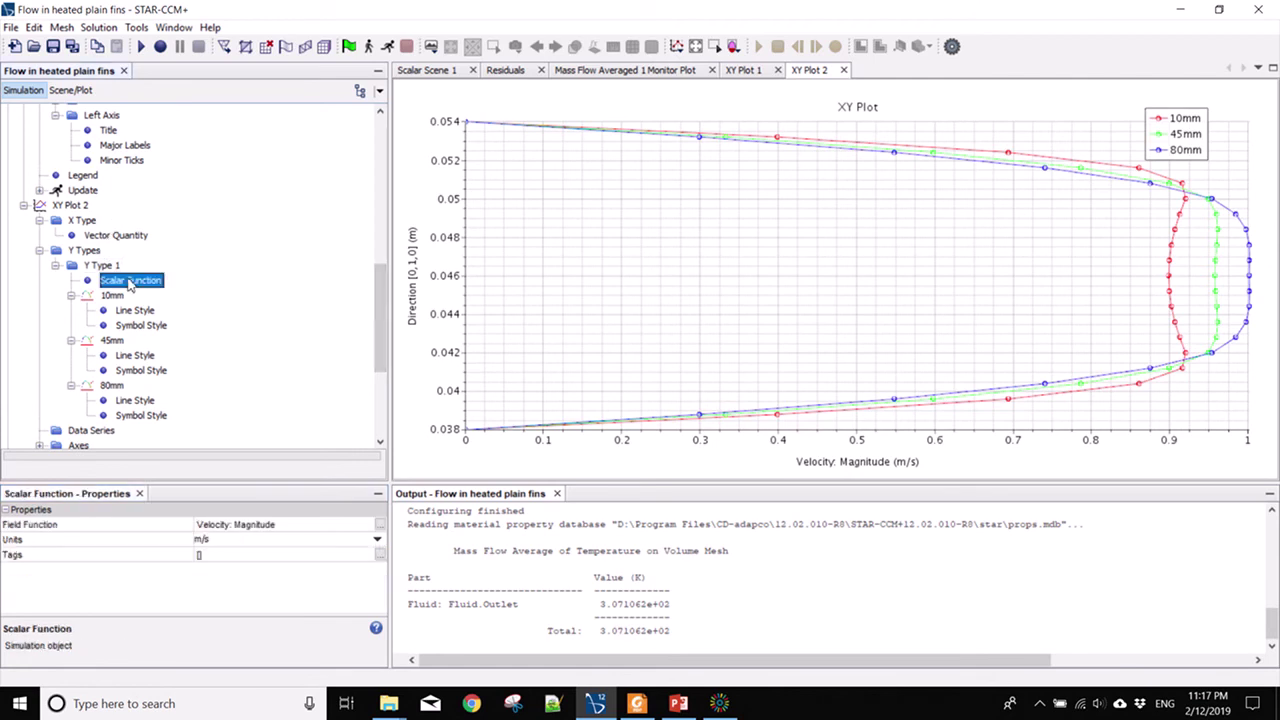
{"action": "left_click", "coordinate": [386, 525]}
{"action": "left_click", "coordinate": [381, 525]}
{"action": "left_click_drag", "start_coordinate": [965, 200], "coordinate": [1004, 400]}
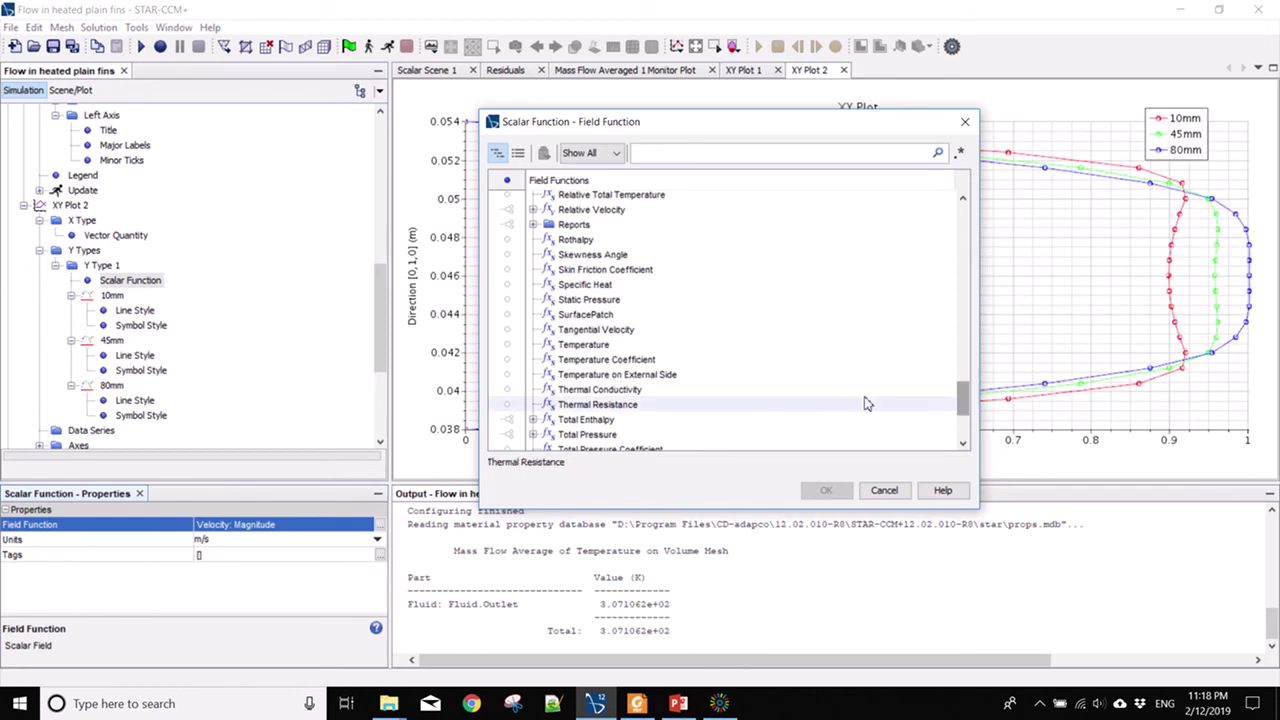
{"action": "left_click", "coordinate": [585, 344]}
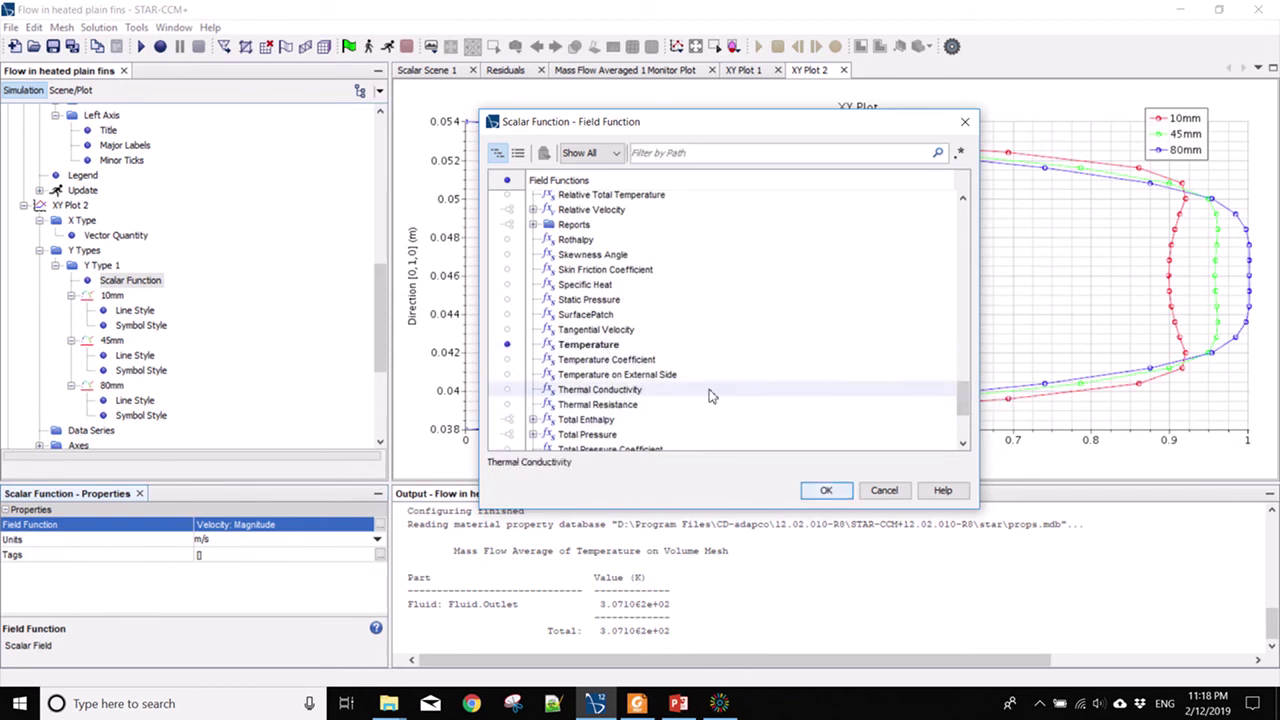
{"action": "left_click", "coordinate": [824, 491]}
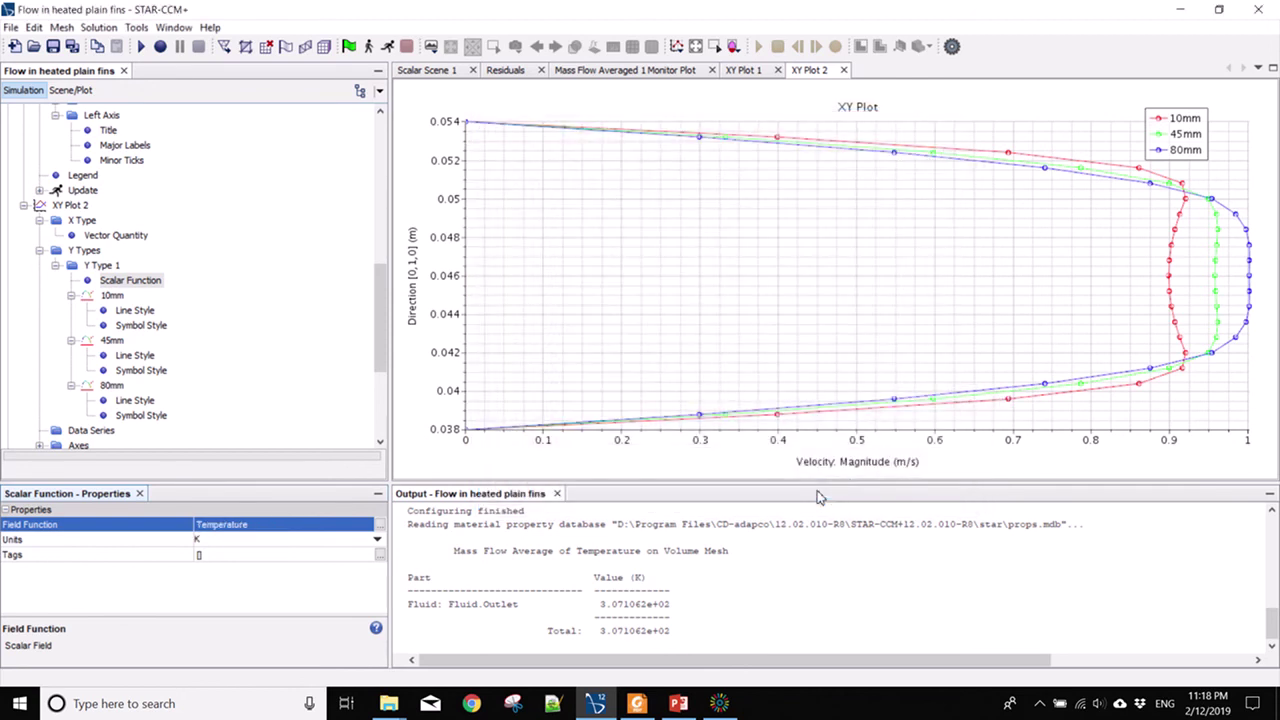